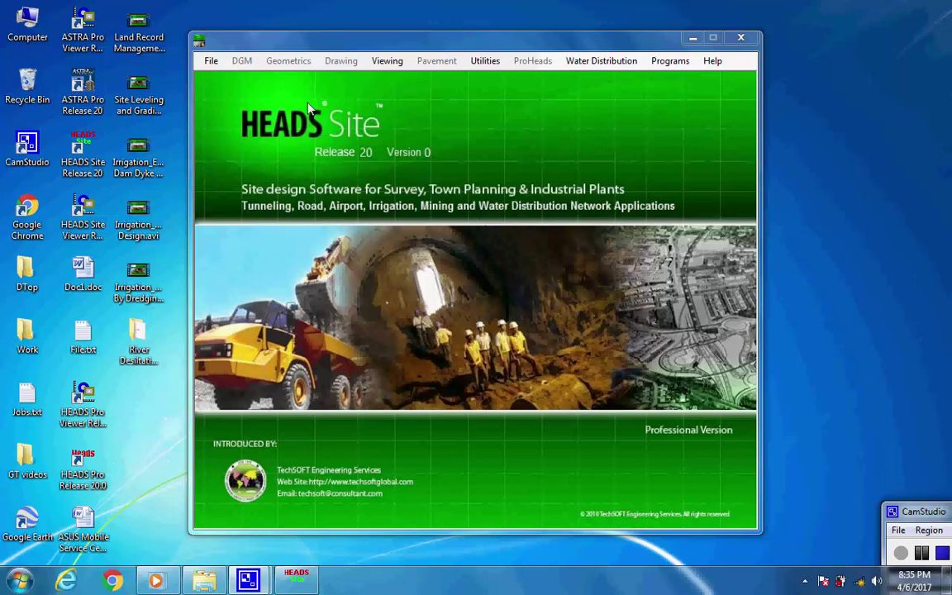
- Set the Work folder on the desktop as the working folder
{"action": "left_click", "coordinate": [212, 62]}
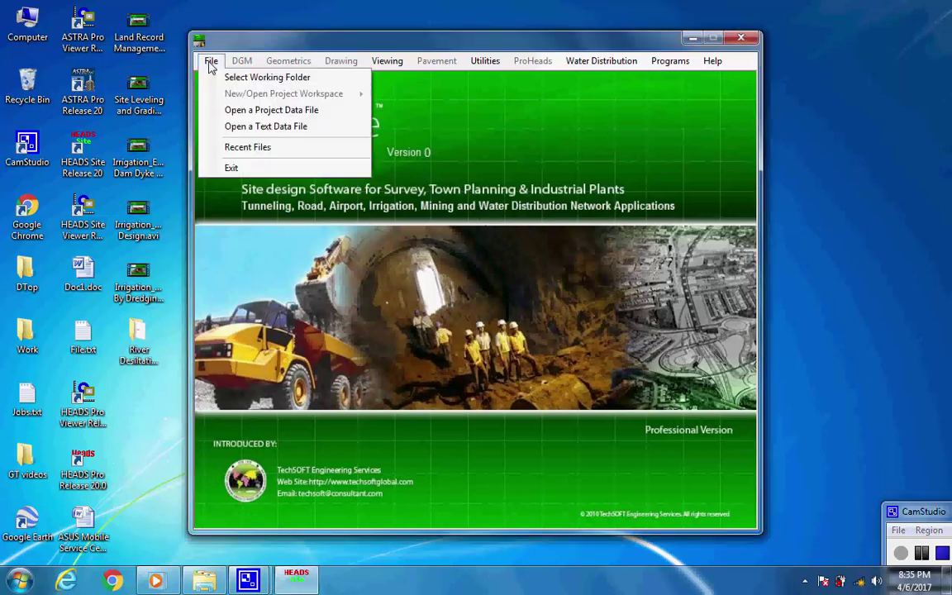
{"action": "left_click", "coordinate": [290, 77]}
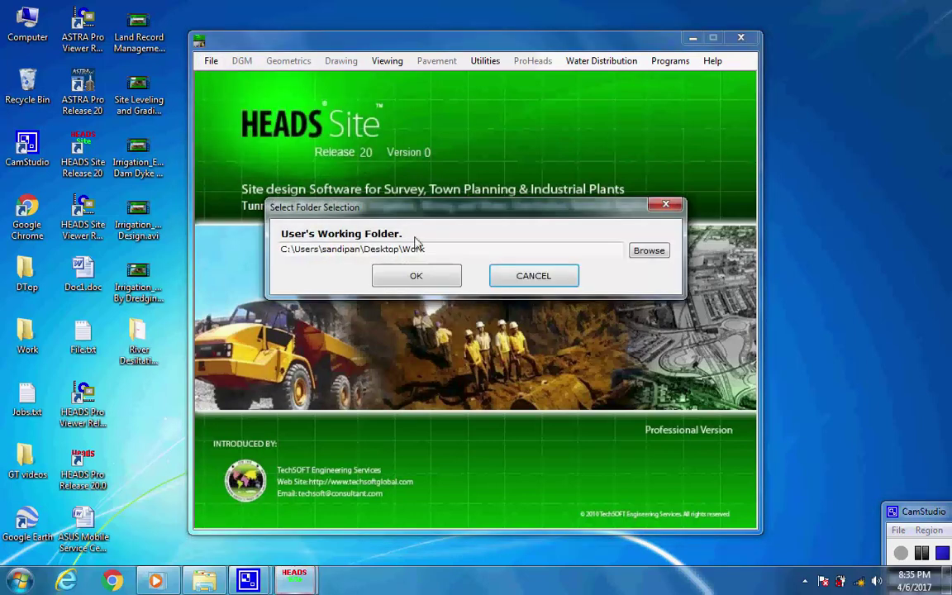
{"action": "left_click_drag", "start_coordinate": [429, 251], "coordinate": [364, 255]}
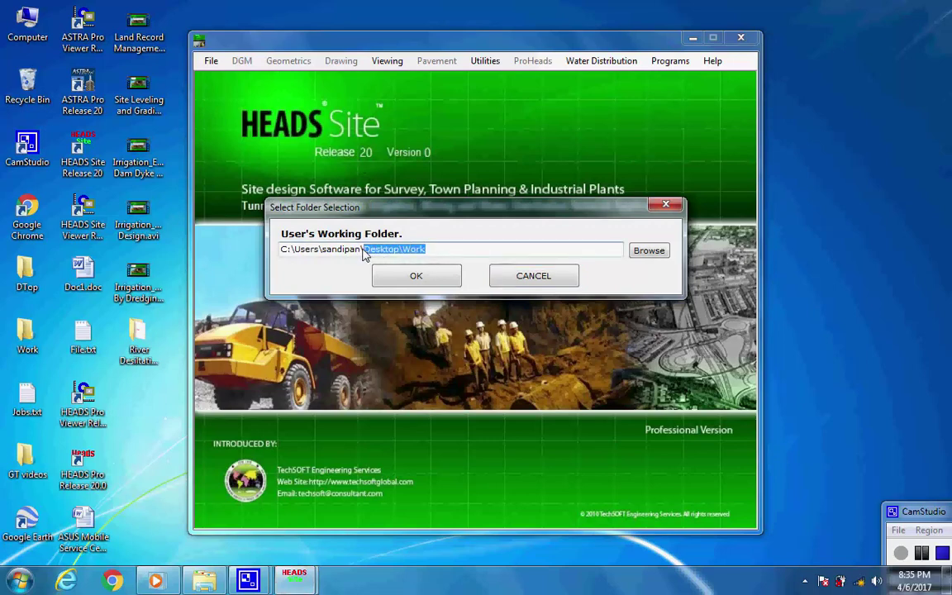
{"action": "left_click", "coordinate": [420, 278]}
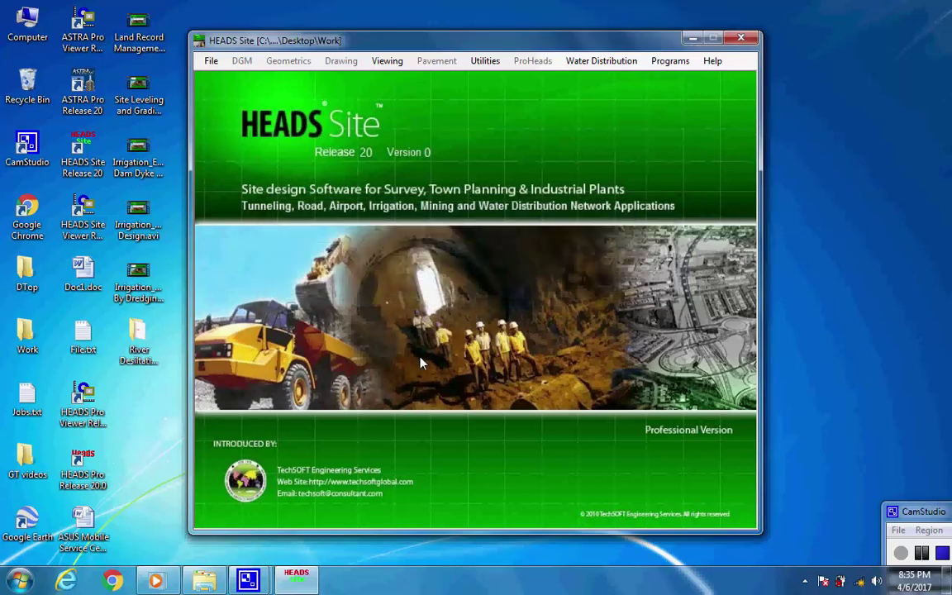
- Open a new irrigation project workspace for River & Canal De-Siltation by Dredging
{"action": "left_click", "coordinate": [212, 63]}
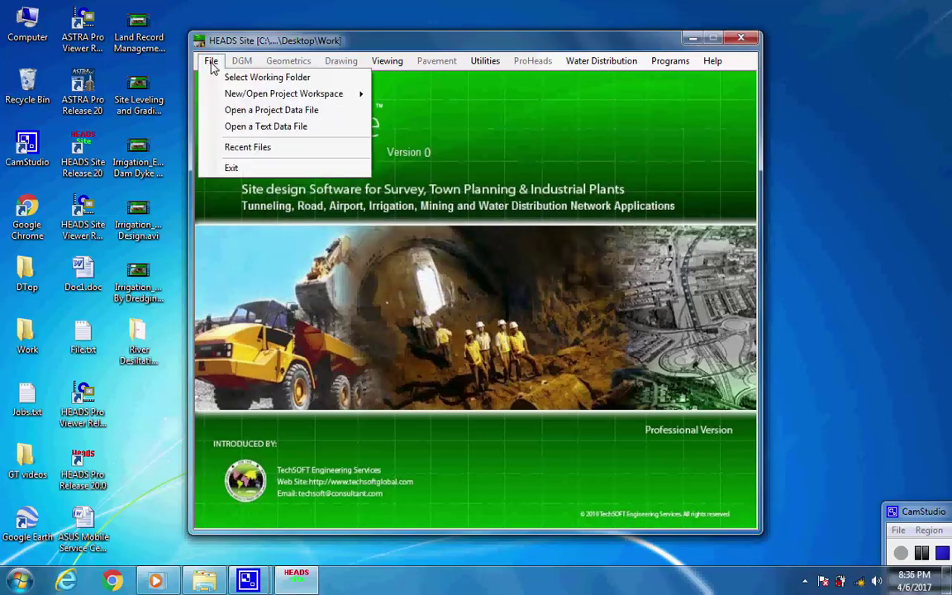
{"action": "mouse_move", "coordinate": [249, 93]}
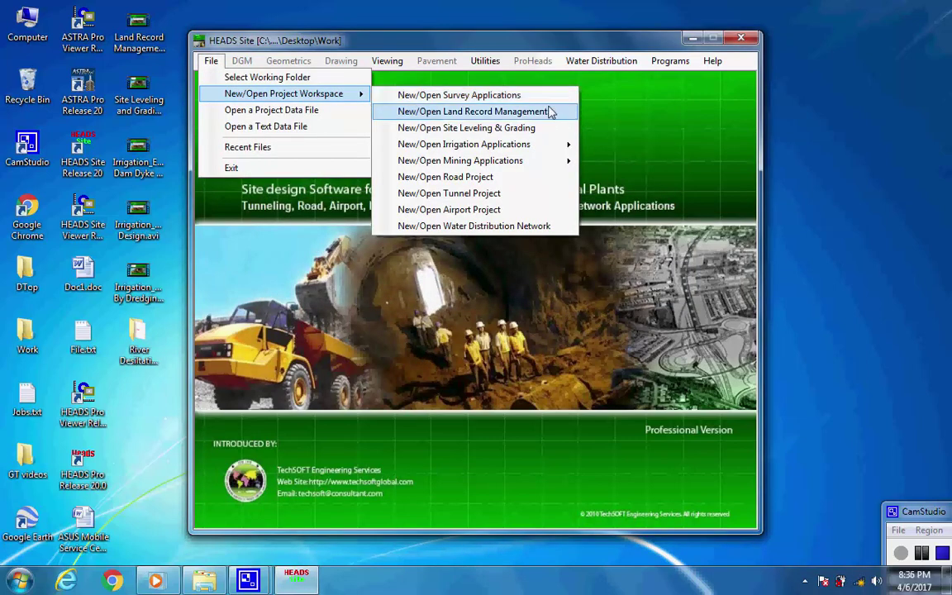
{"action": "mouse_move", "coordinate": [514, 142]}
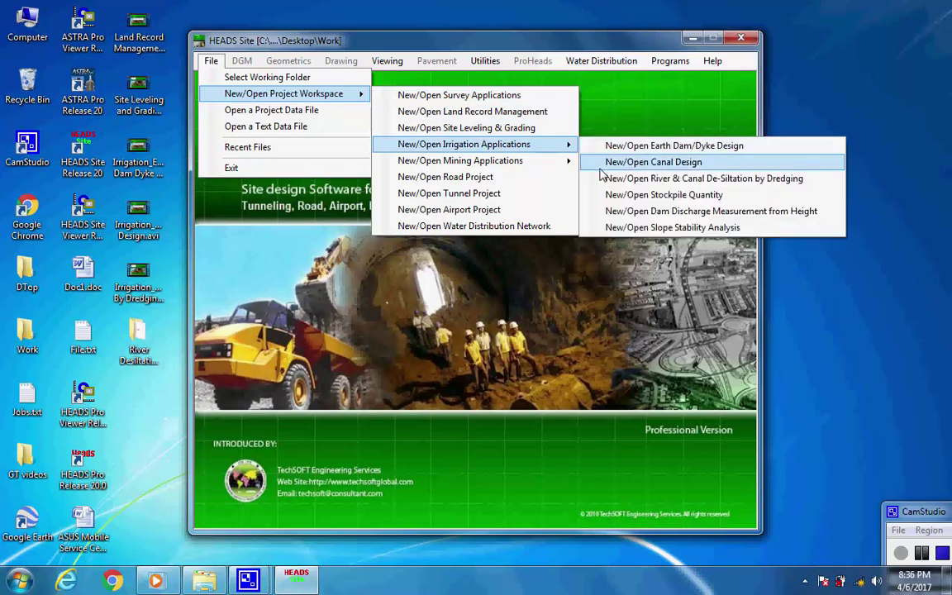
{"action": "left_click", "coordinate": [815, 180]}
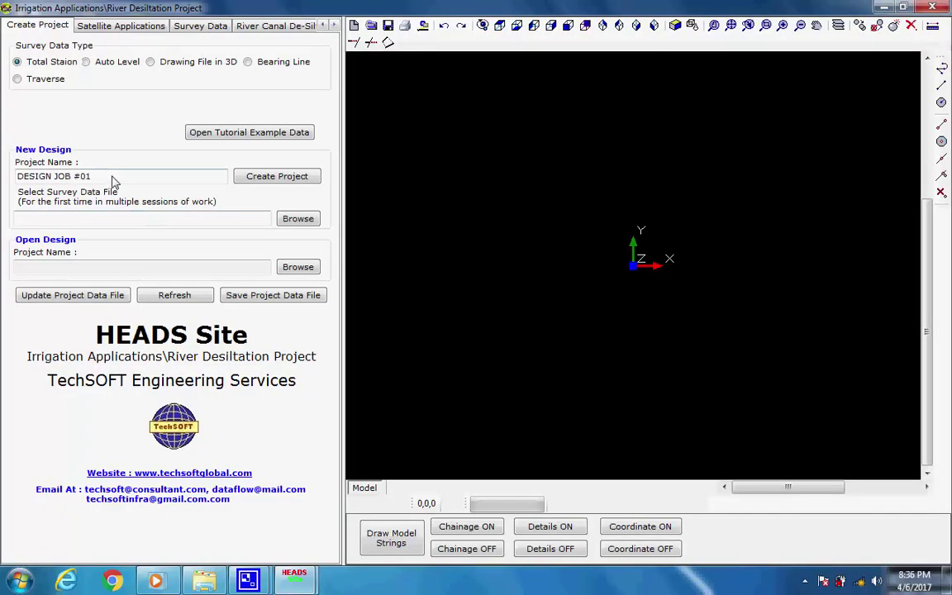
- Load the tutorial example data for the Total Station river desiltation project
{"action": "left_click_drag", "start_coordinate": [105, 178], "coordinate": [12, 186]}
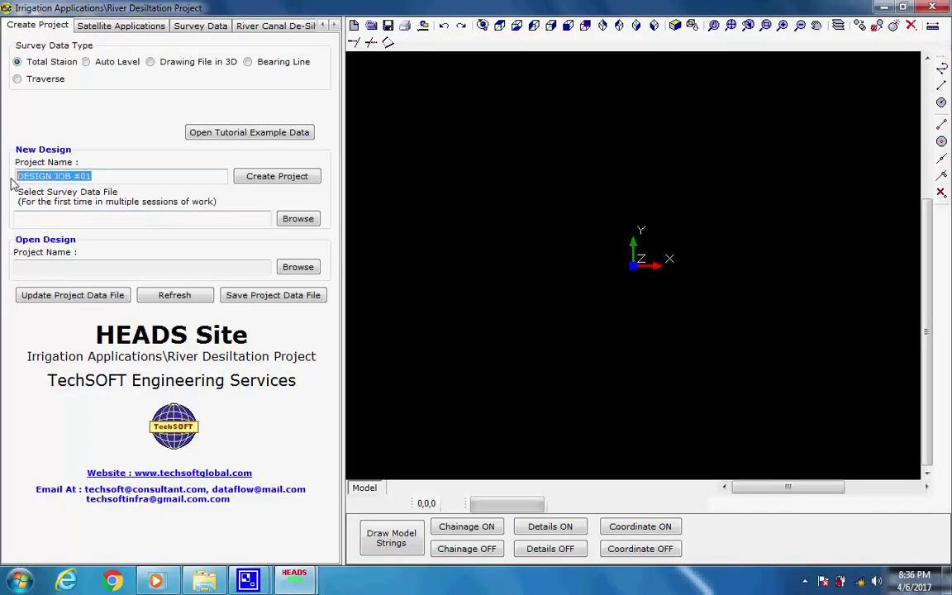
{"action": "left_click", "coordinate": [100, 176]}
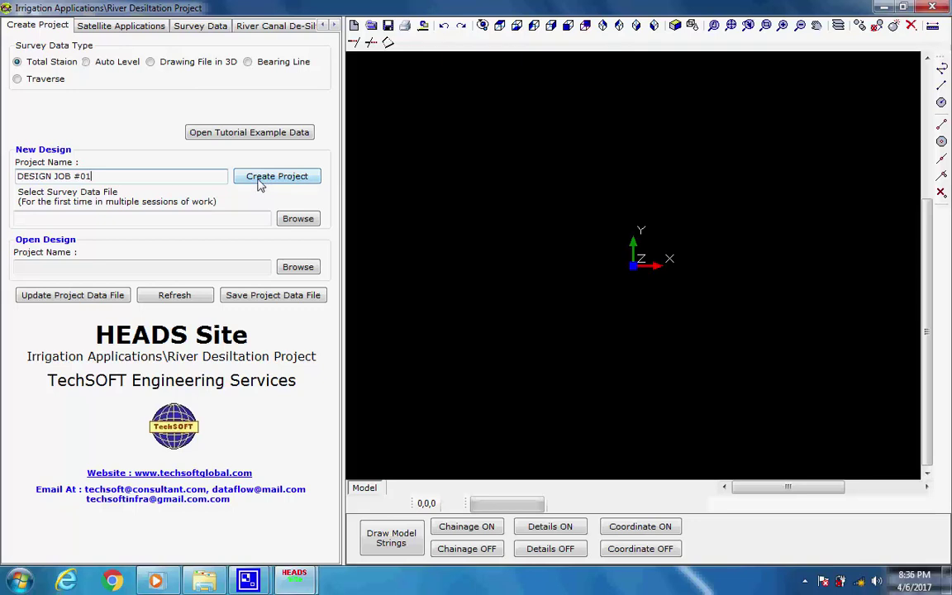
{"action": "left_click", "coordinate": [220, 135]}
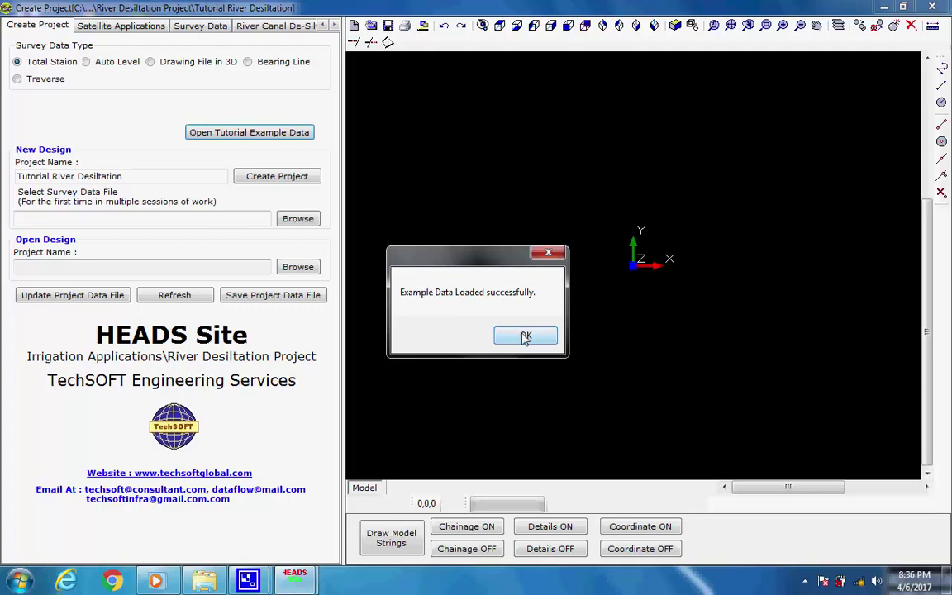
{"action": "left_click", "coordinate": [526, 337]}
{"action": "left_click_drag", "start_coordinate": [123, 177], "coordinate": [12, 176]}
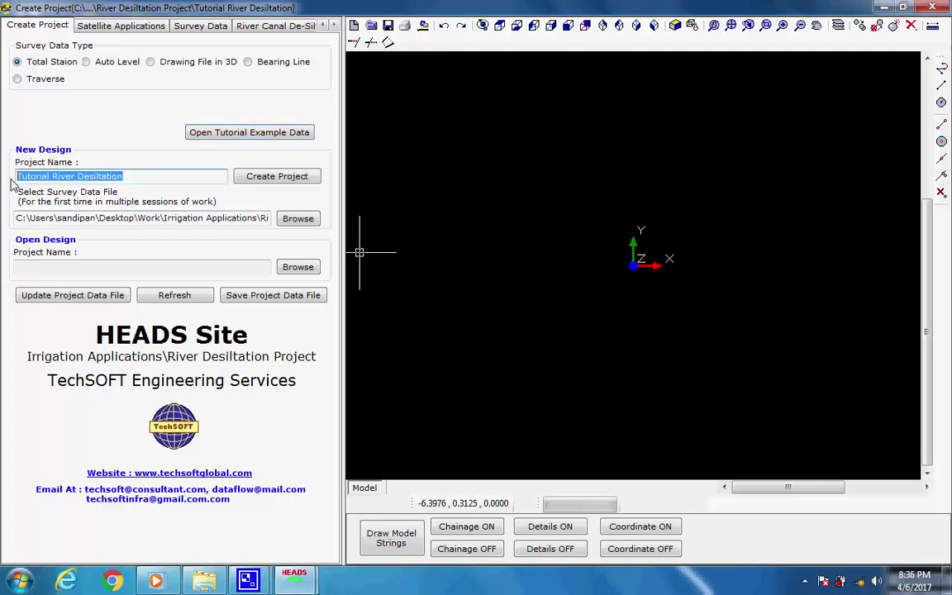
{"action": "left_click", "coordinate": [128, 177]}
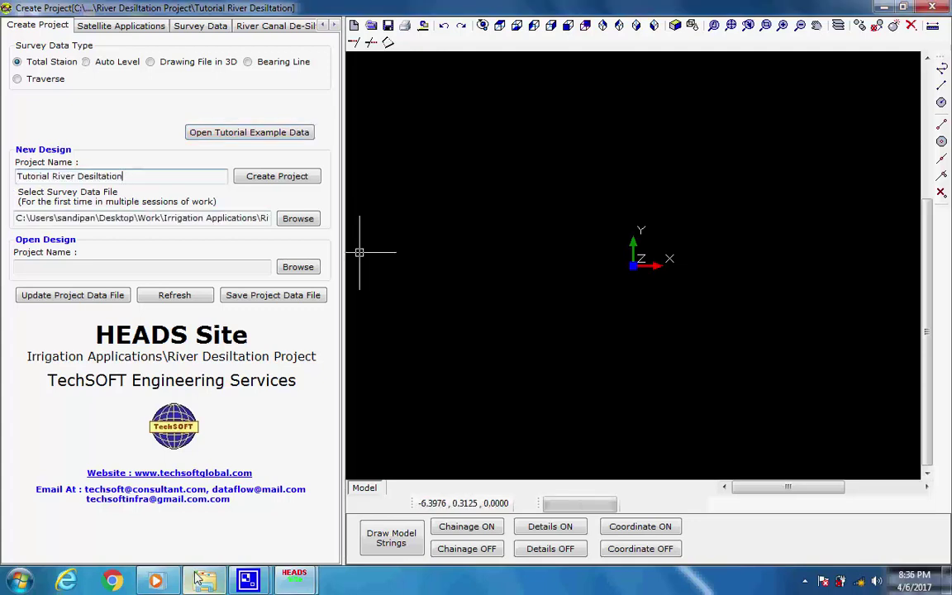
- Inspect the Tutorial River Desiltation folder's files in Windows Explorer and the contents of the project's selected survey data file
{"action": "left_click", "coordinate": [191, 495]}
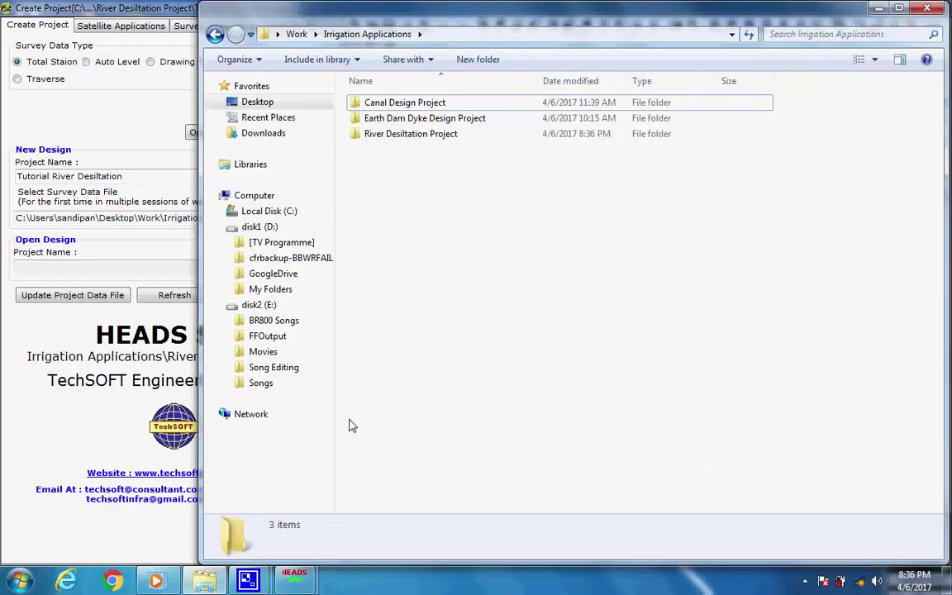
{"action": "left_click", "coordinate": [373, 134]}
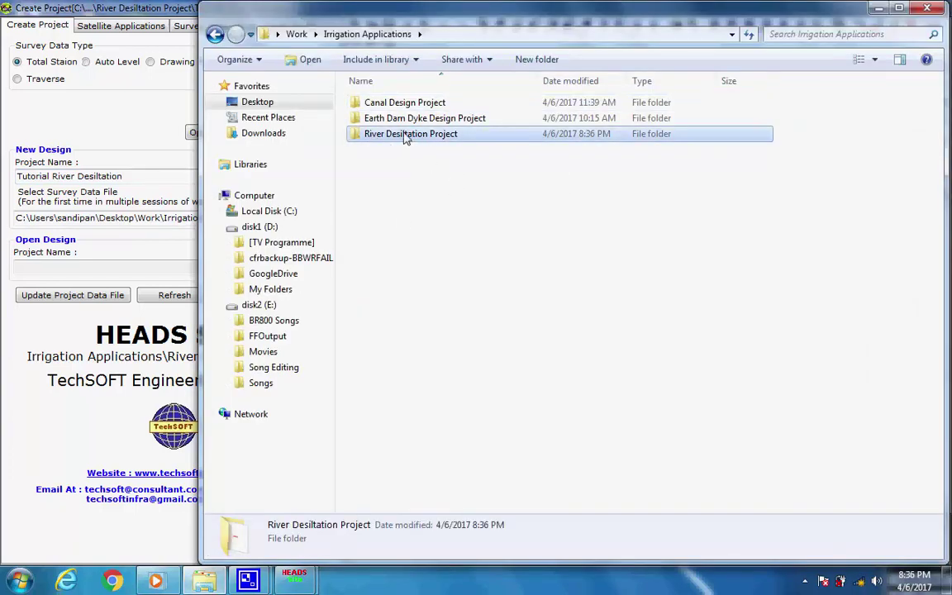
{"action": "double_click", "coordinate": [404, 138]}
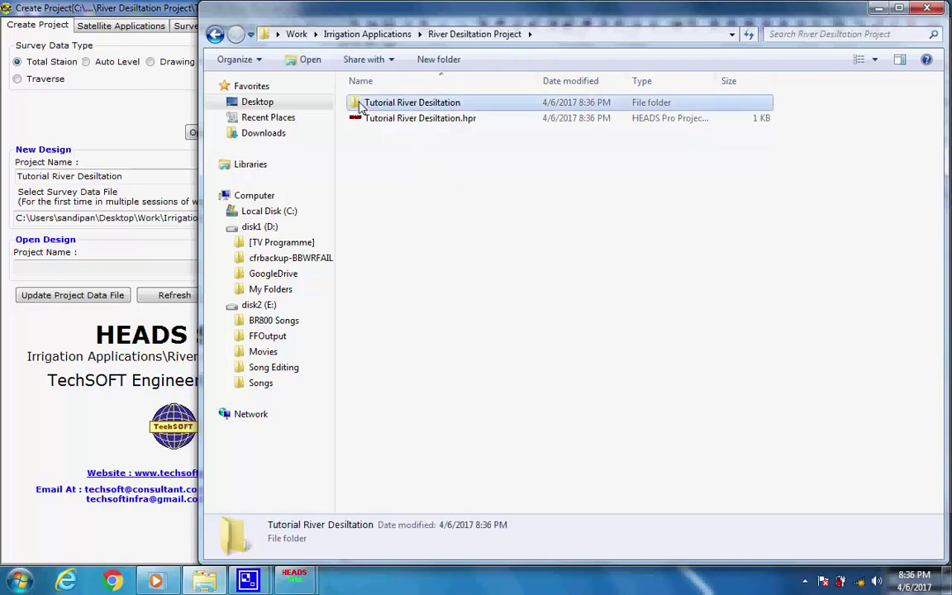
{"action": "double_click", "coordinate": [363, 102]}
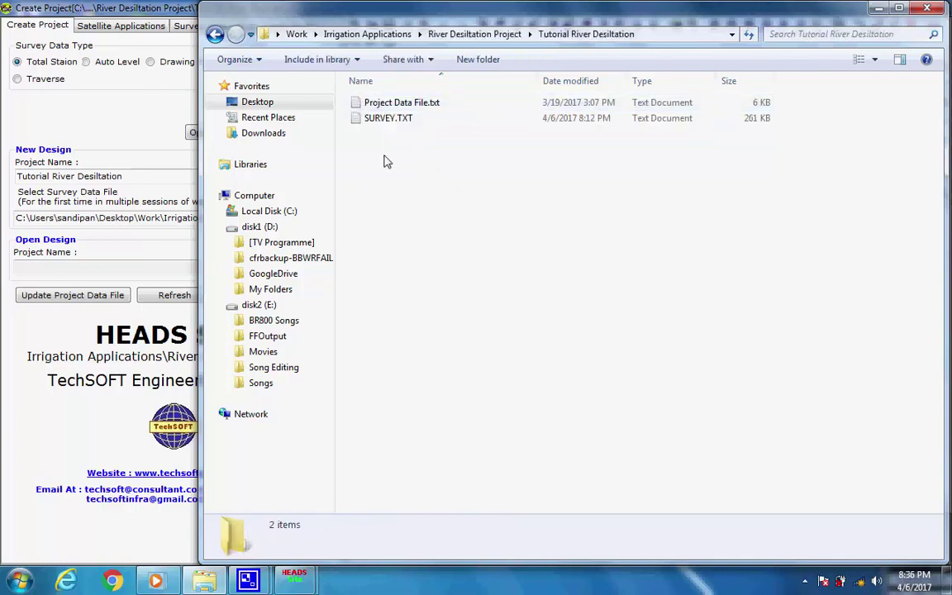
{"action": "left_click", "coordinate": [213, 36]}
{"action": "left_click", "coordinate": [213, 36]}
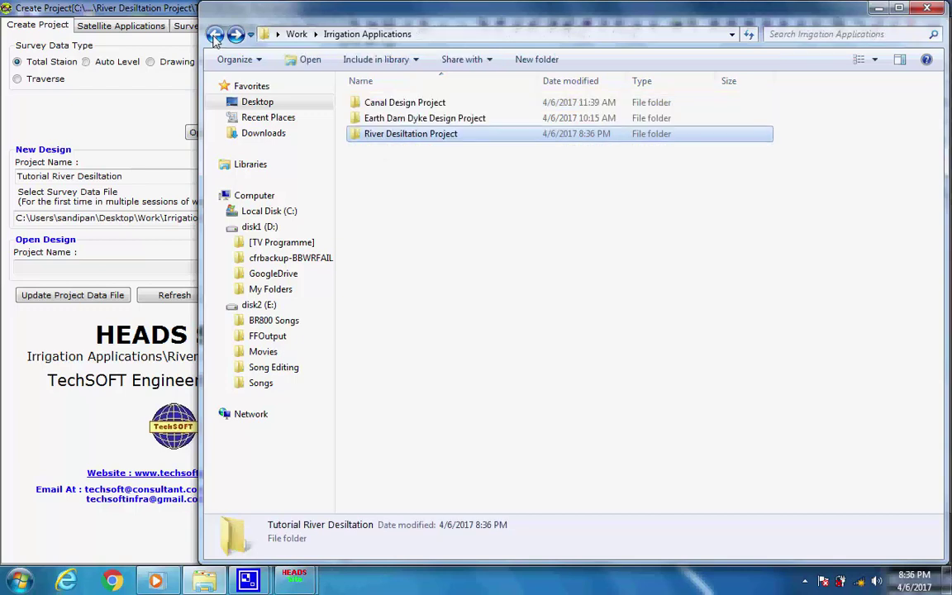
{"action": "left_click", "coordinate": [519, 211]}
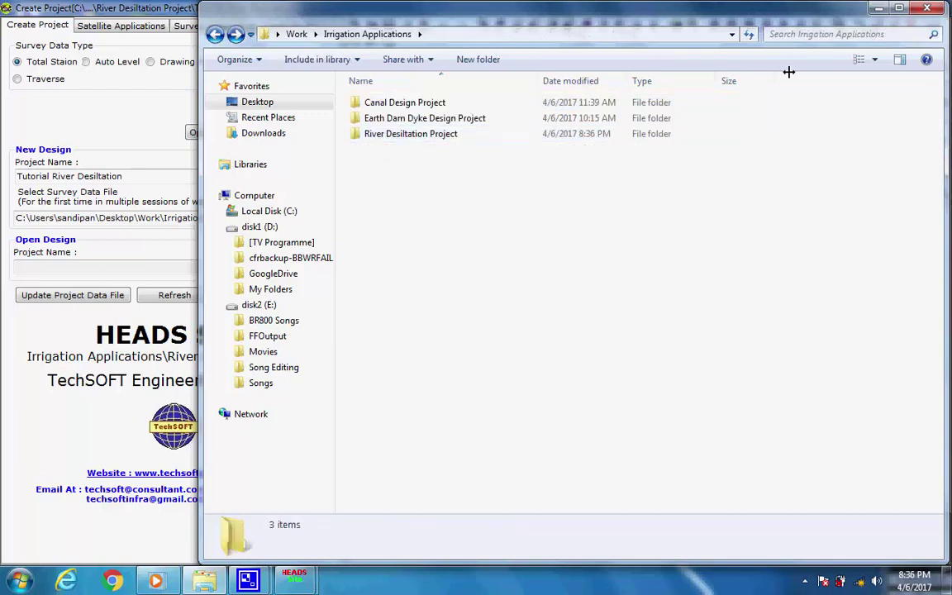
{"action": "left_click", "coordinate": [214, 35]}
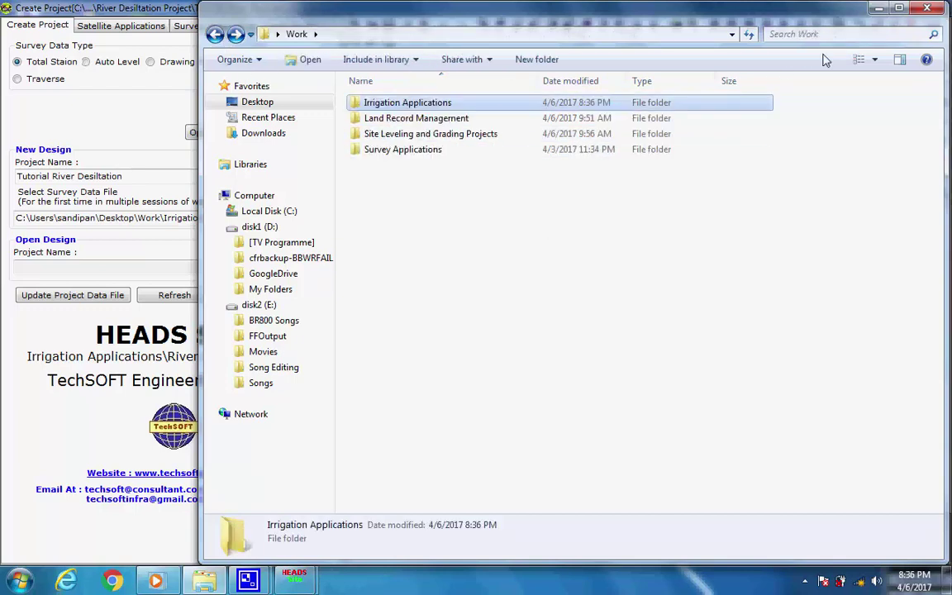
{"action": "left_click", "coordinate": [927, 8]}
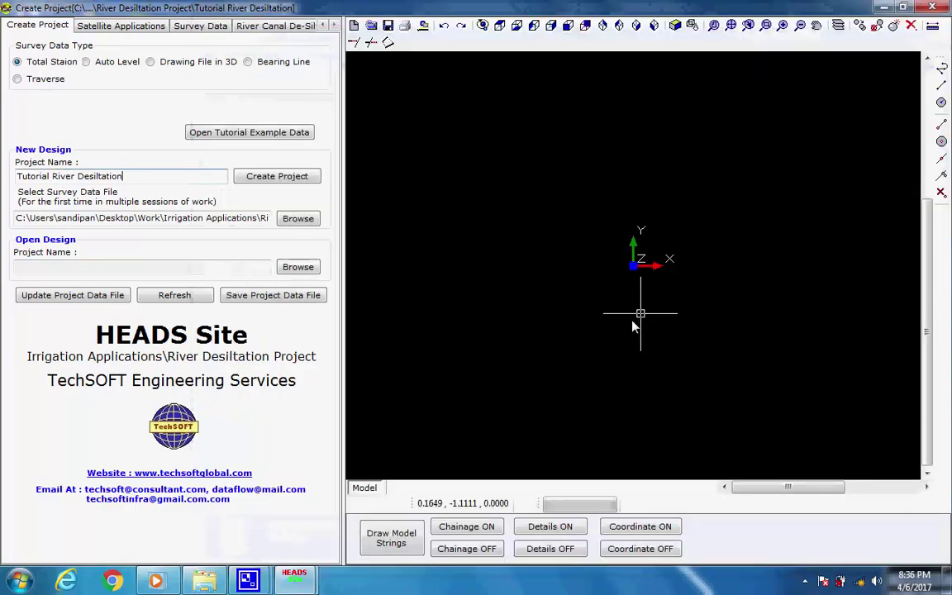
{"action": "double_click", "coordinate": [179, 220]}
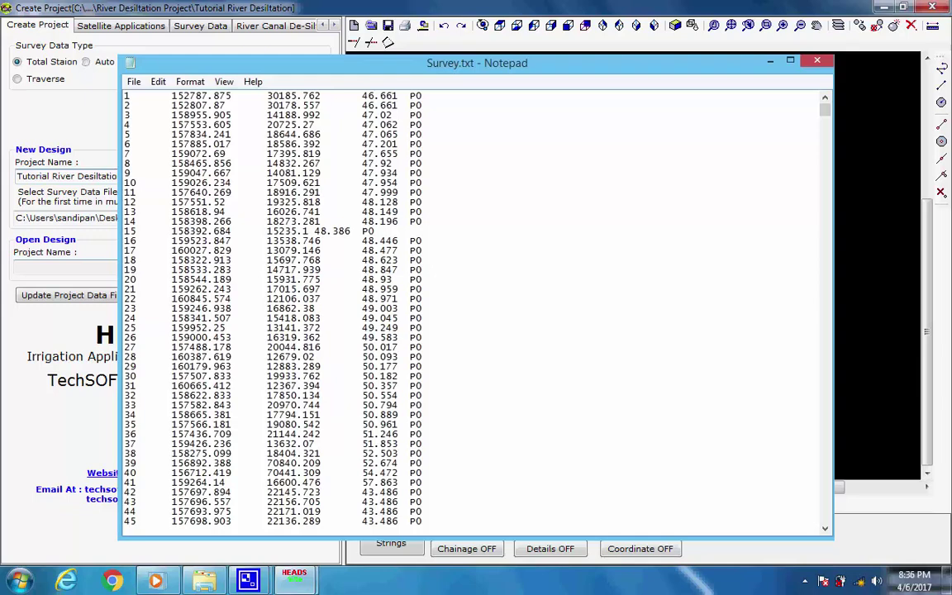
{"action": "key", "text": "alt+F4"}
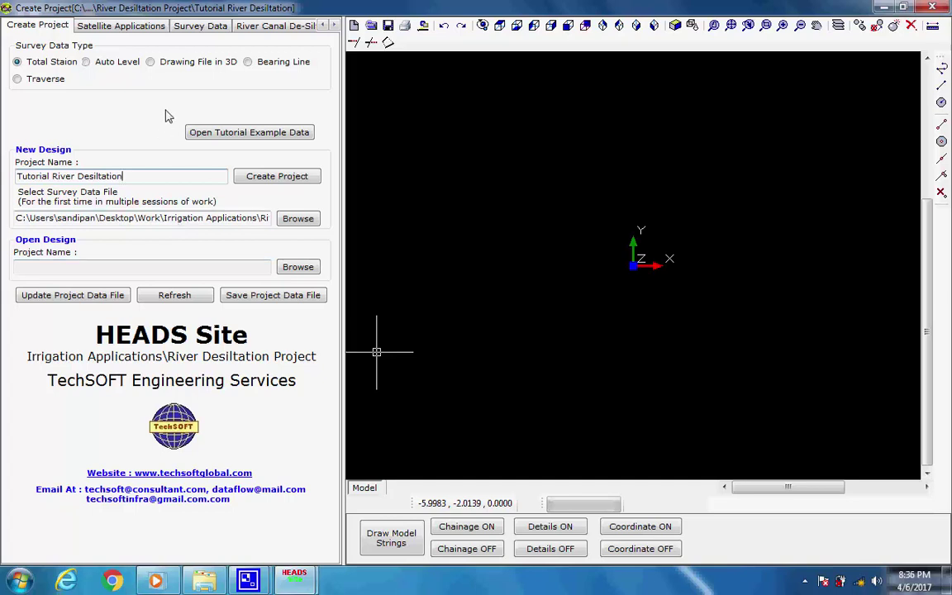
- Create the ground model from the Total Station survey data without UTM data conversion
{"action": "left_click", "coordinate": [201, 26]}
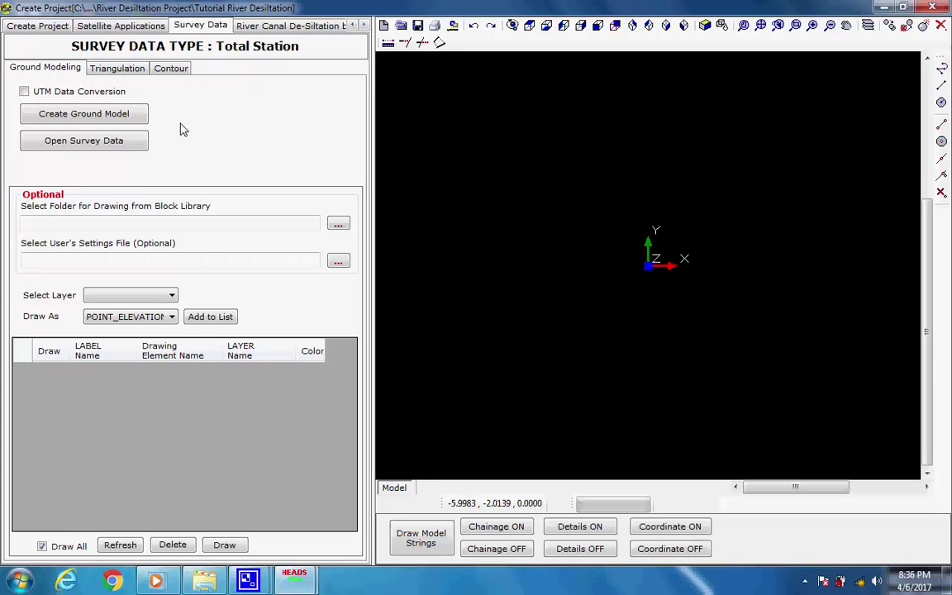
{"action": "left_click", "coordinate": [135, 117]}
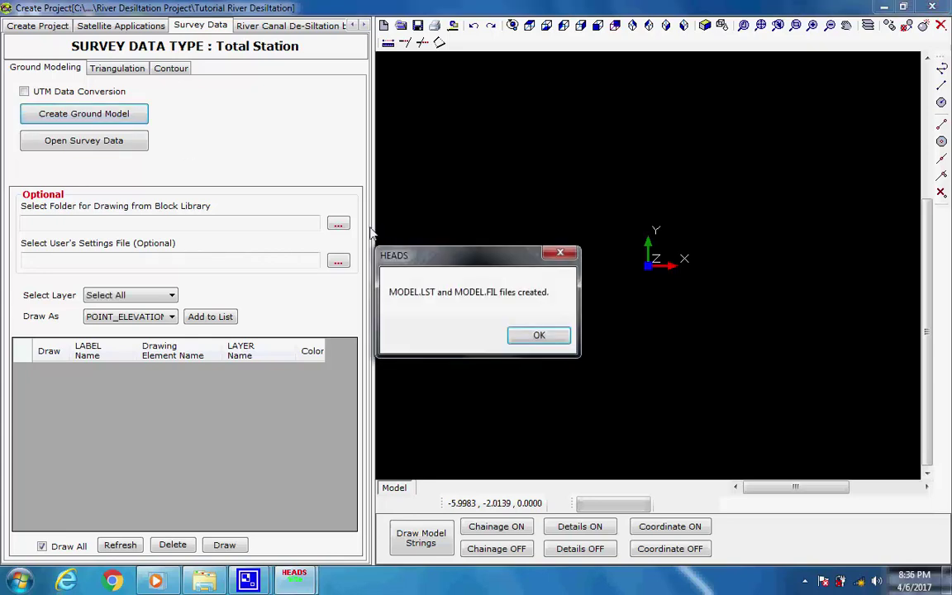
{"action": "left_click", "coordinate": [536, 336]}
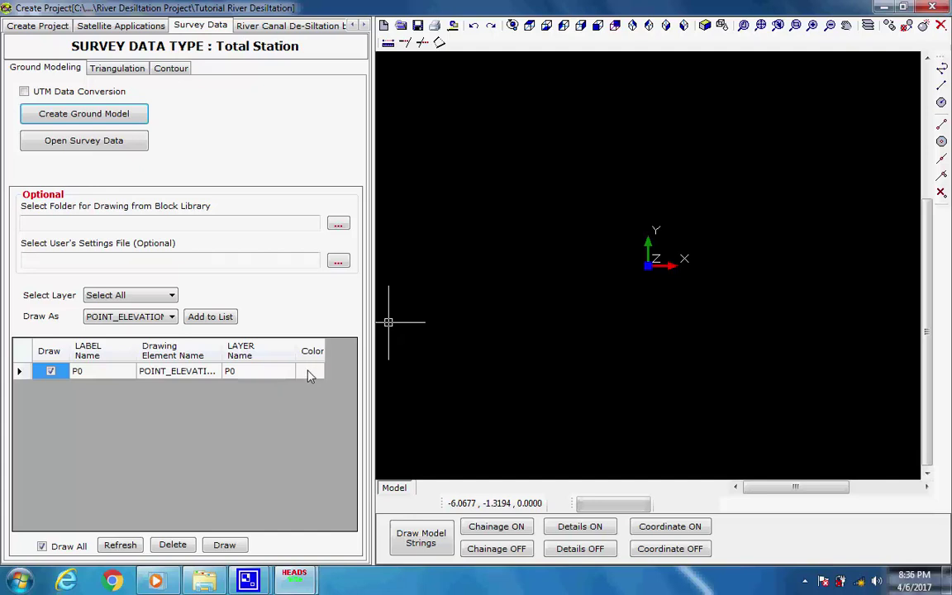
- Set the P0 point elevation layer's color to bright green and draw the survey points in the model view
{"action": "left_click", "coordinate": [307, 371]}
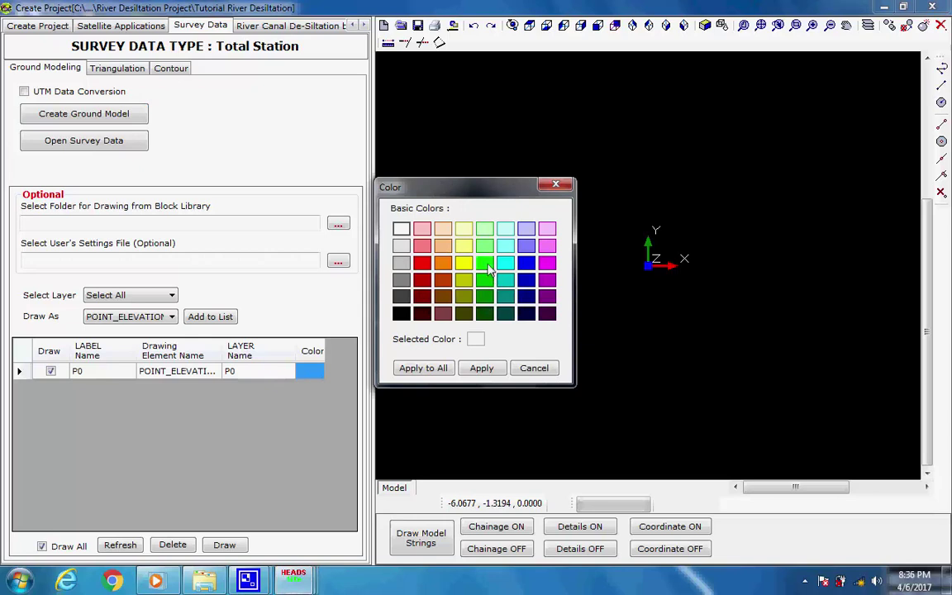
{"action": "left_click", "coordinate": [481, 367]}
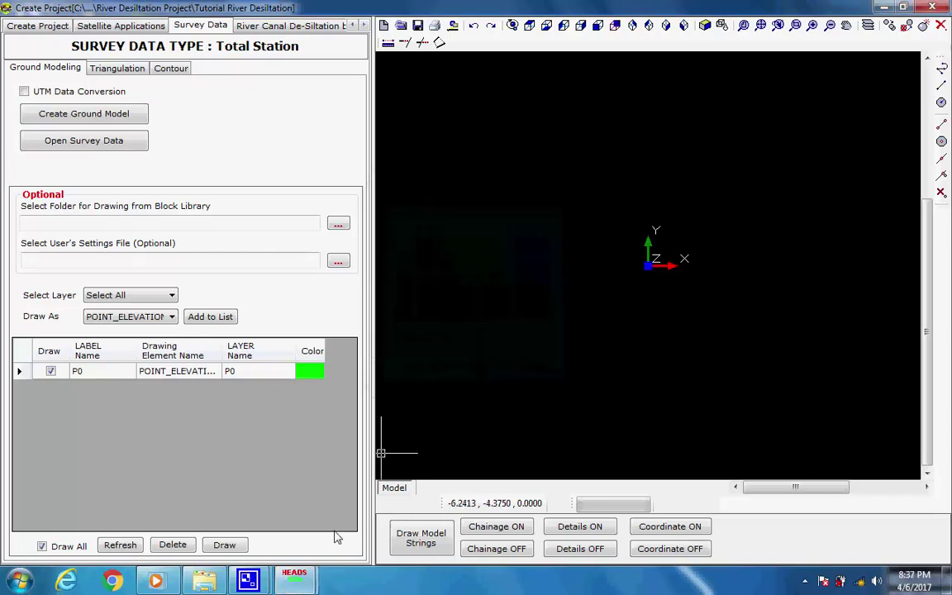
{"action": "left_click", "coordinate": [234, 545]}
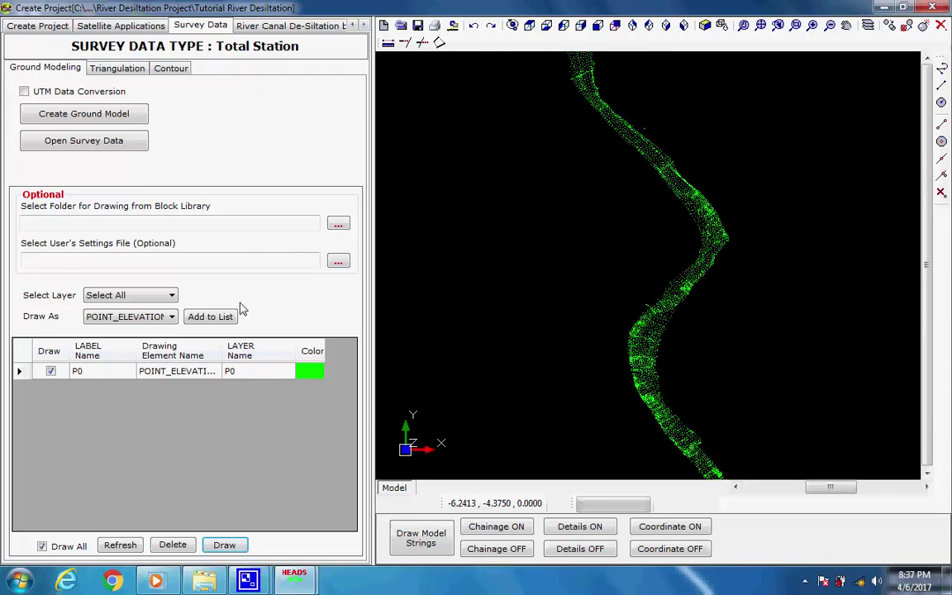
- Review the ground model's survey data file with its easting, northing, elevation and feature code columns
{"action": "left_click", "coordinate": [116, 141]}
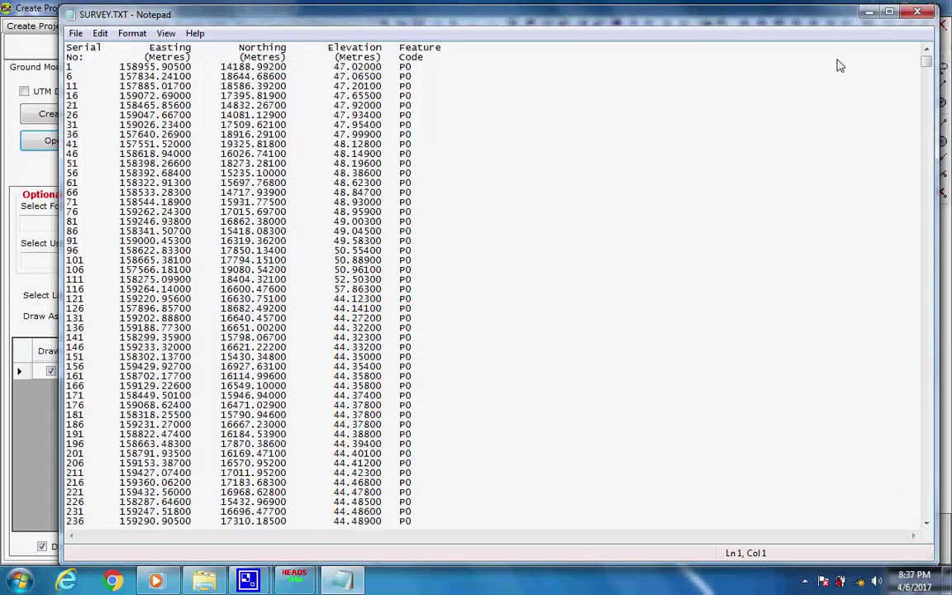
{"action": "key", "text": "alt+F4"}
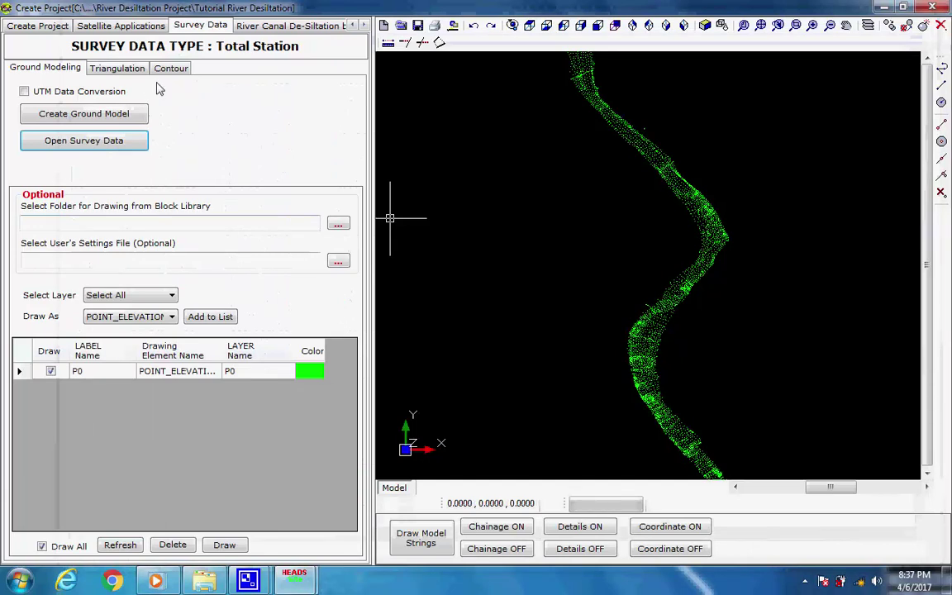
- Select all survey strings for triangulation and generate the triangulated digital terrain model from them
{"action": "left_click", "coordinate": [116, 68]}
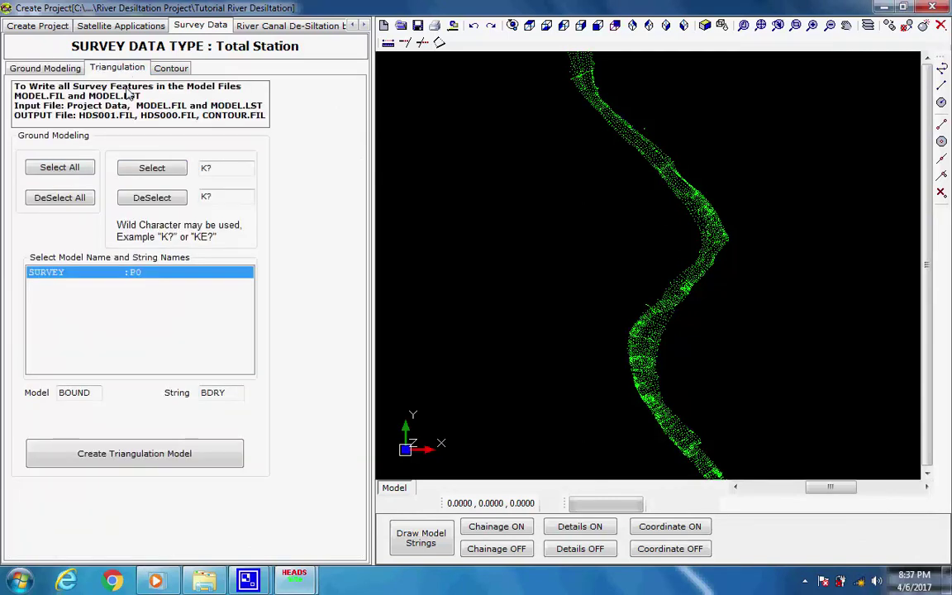
{"action": "left_click", "coordinate": [78, 193]}
{"action": "left_click", "coordinate": [86, 171]}
{"action": "left_click", "coordinate": [205, 465]}
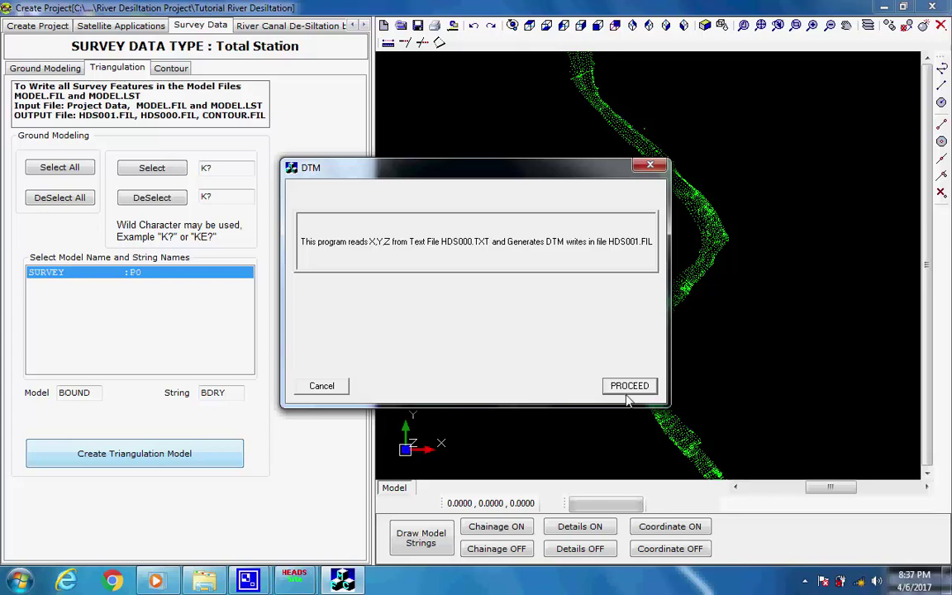
{"action": "left_click", "coordinate": [630, 389]}
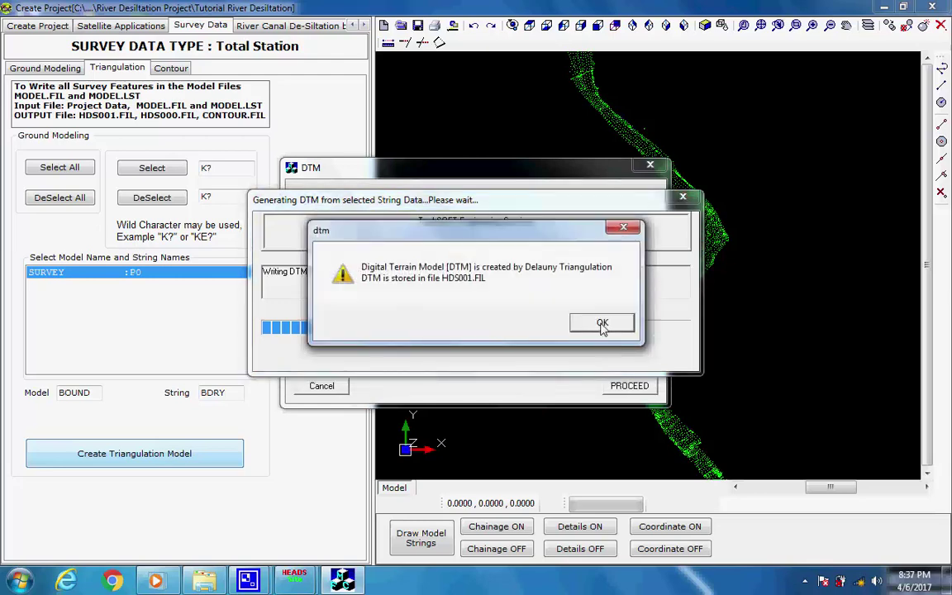
{"action": "left_click", "coordinate": [601, 322]}
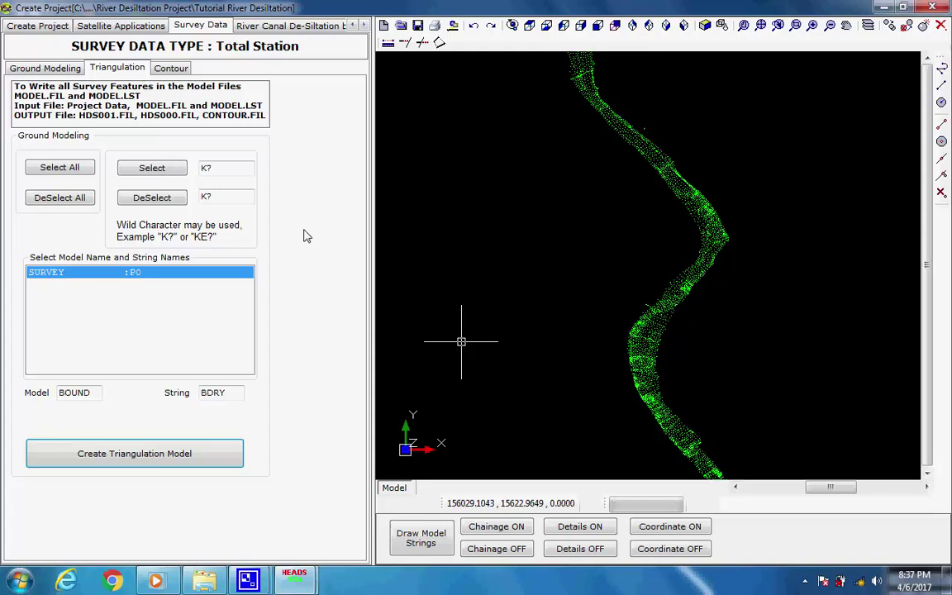
- Create the contour model with increments of 0.25 for primary contours, 1.25 for secondary contours and 1.25 for elevation text
{"action": "left_click", "coordinate": [171, 69]}
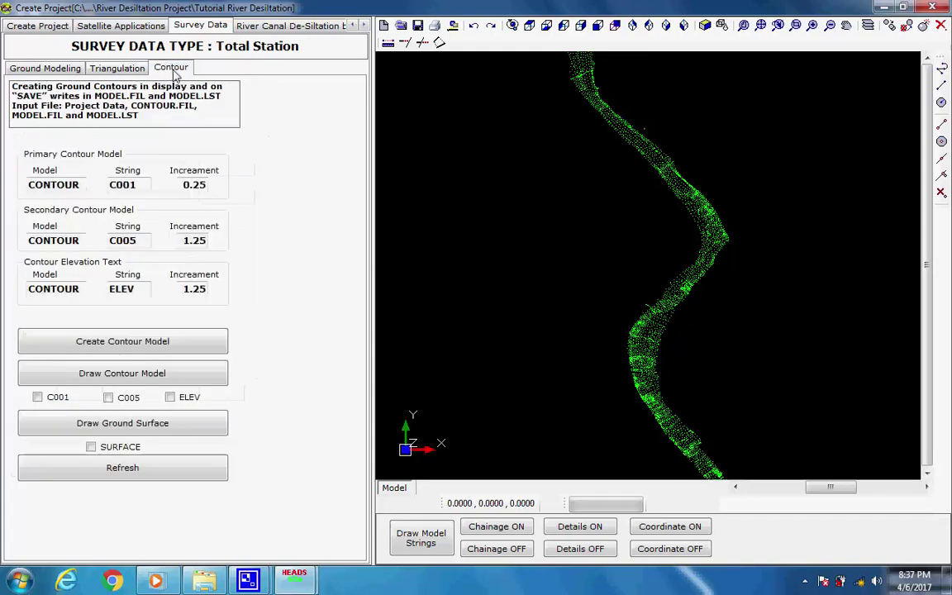
{"action": "double_click", "coordinate": [192, 185]}
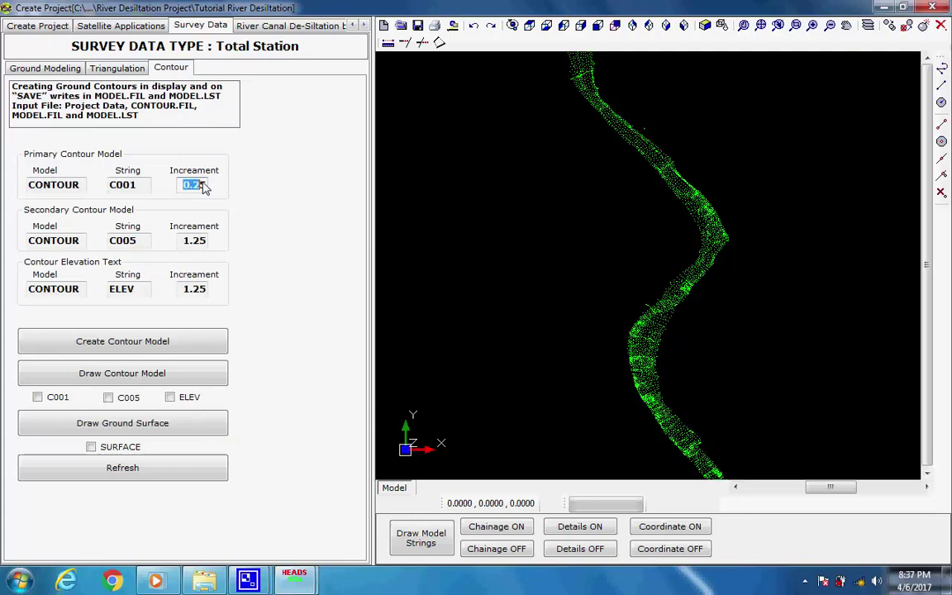
{"action": "double_click", "coordinate": [190, 240]}
{"action": "double_click", "coordinate": [192, 288]}
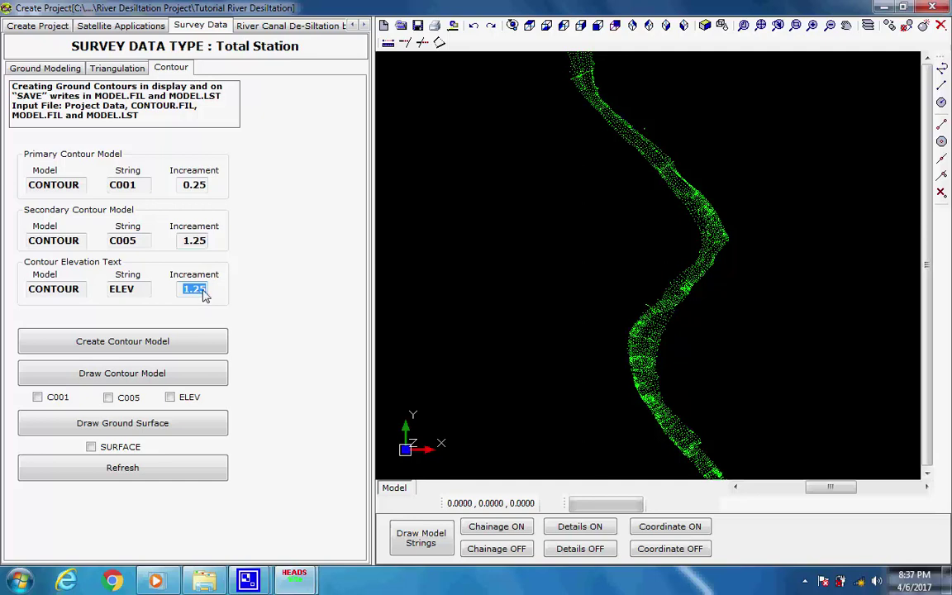
{"action": "key", "text": "Tab"}
{"action": "left_click", "coordinate": [189, 342]}
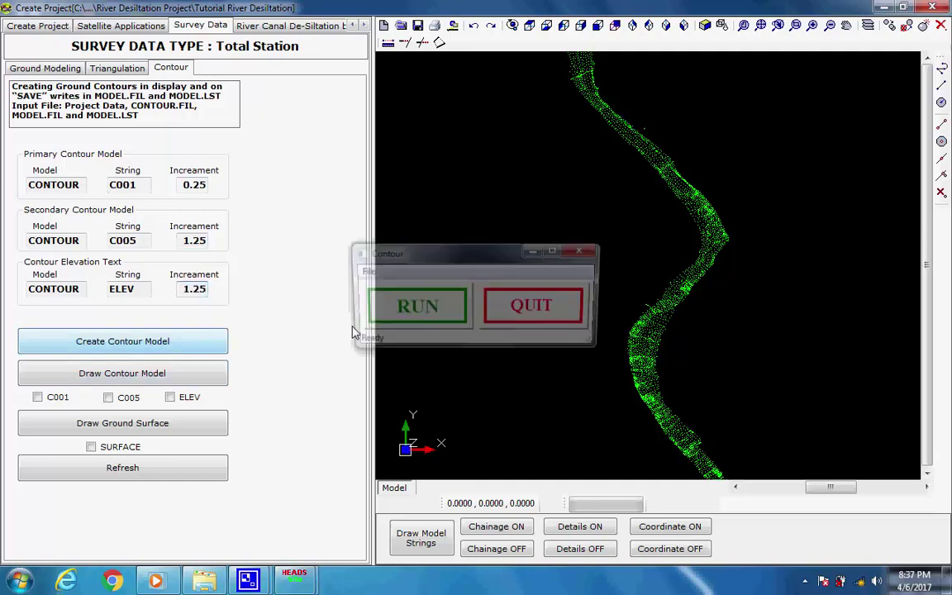
{"action": "left_click", "coordinate": [444, 315]}
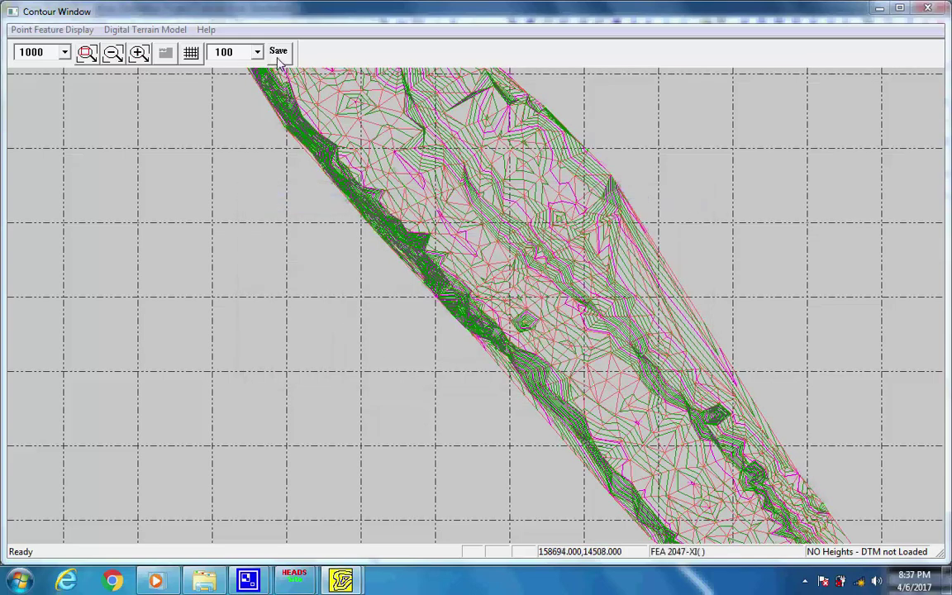
- Save the generated ground contours and quit the contour processing utility
{"action": "left_click", "coordinate": [279, 52]}
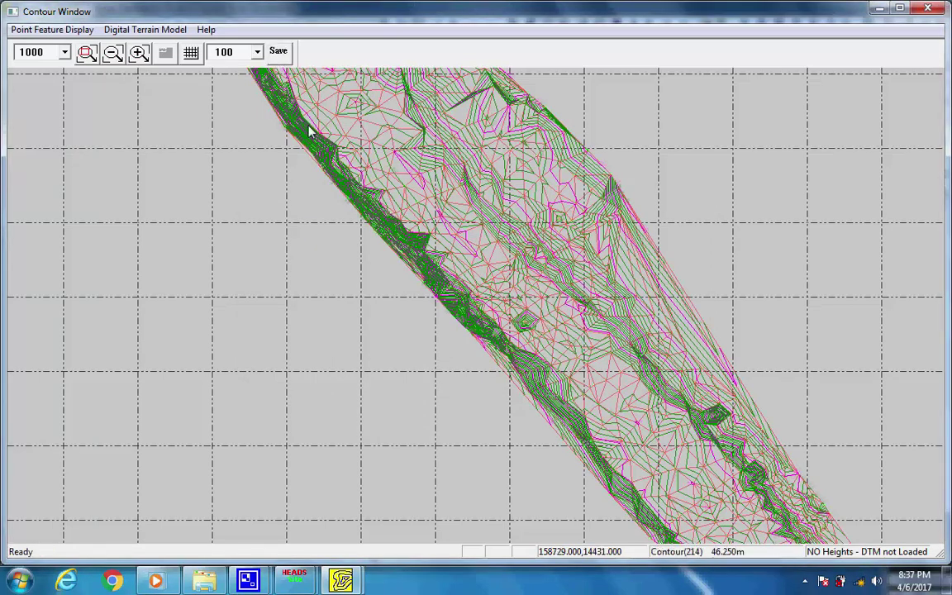
{"action": "mouse_move", "coordinate": [341, 581]}
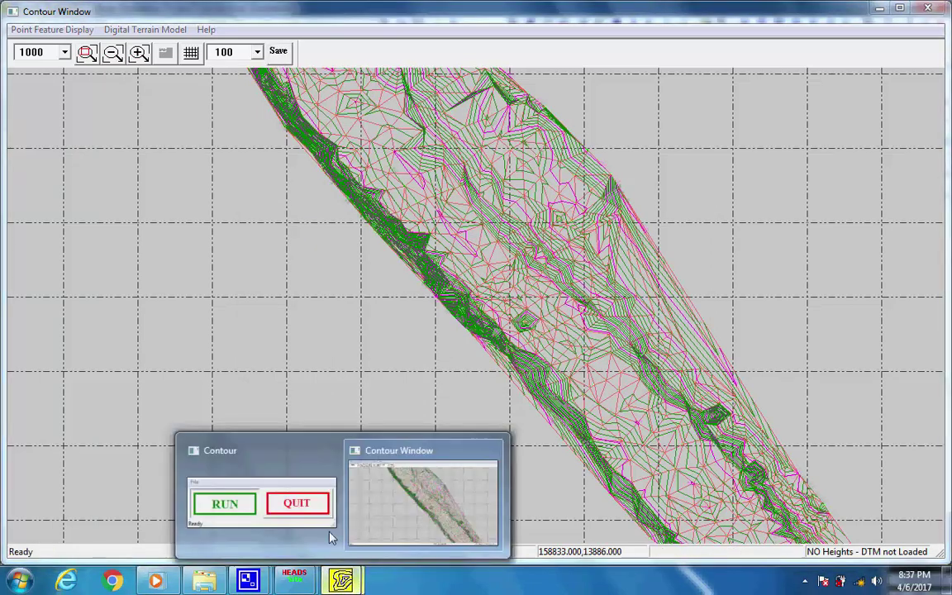
{"action": "left_click", "coordinate": [322, 504]}
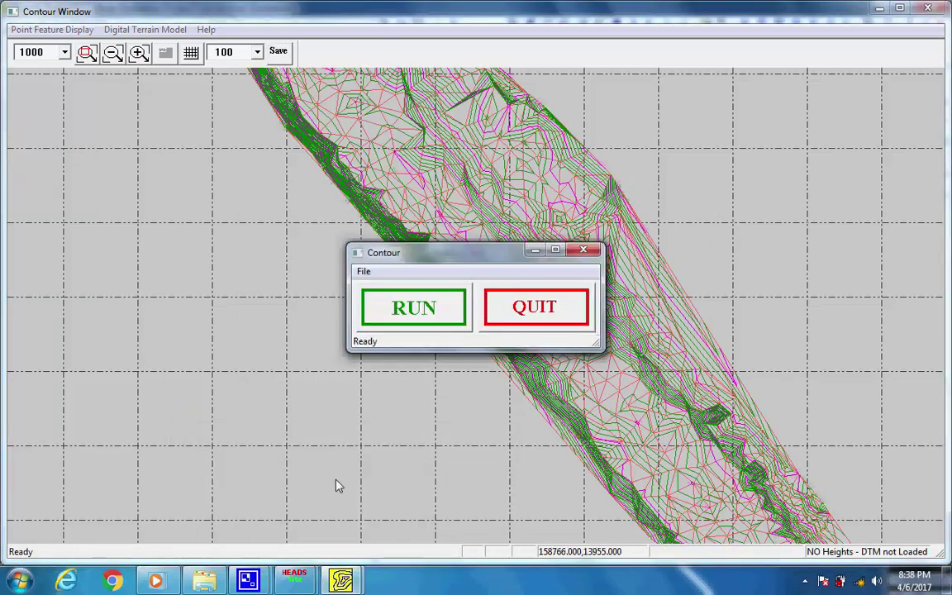
{"action": "left_click", "coordinate": [568, 316]}
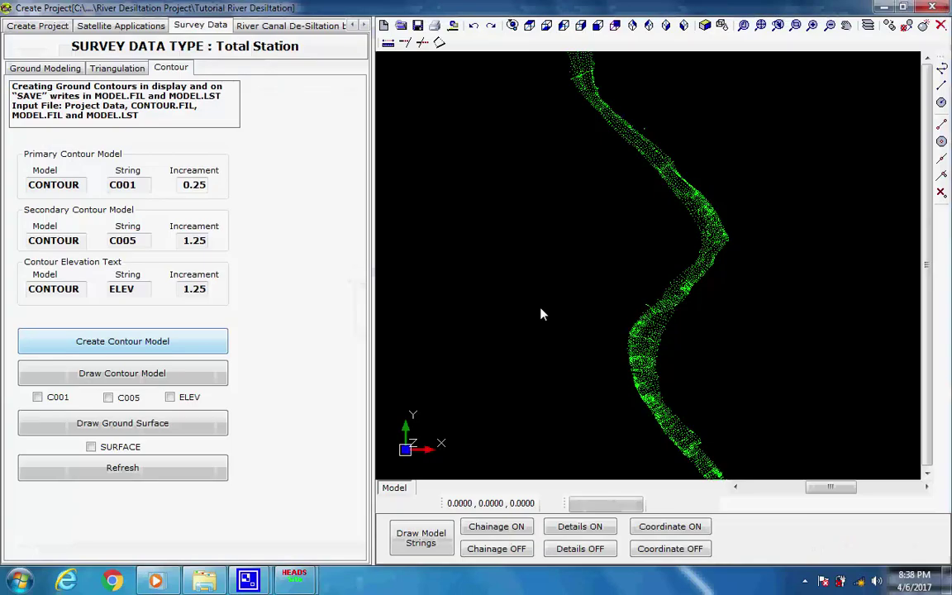
- Draw the contour model's C001, C005 and ELEV strings over the survey points and inspect the contours
{"action": "left_click", "coordinate": [196, 380]}
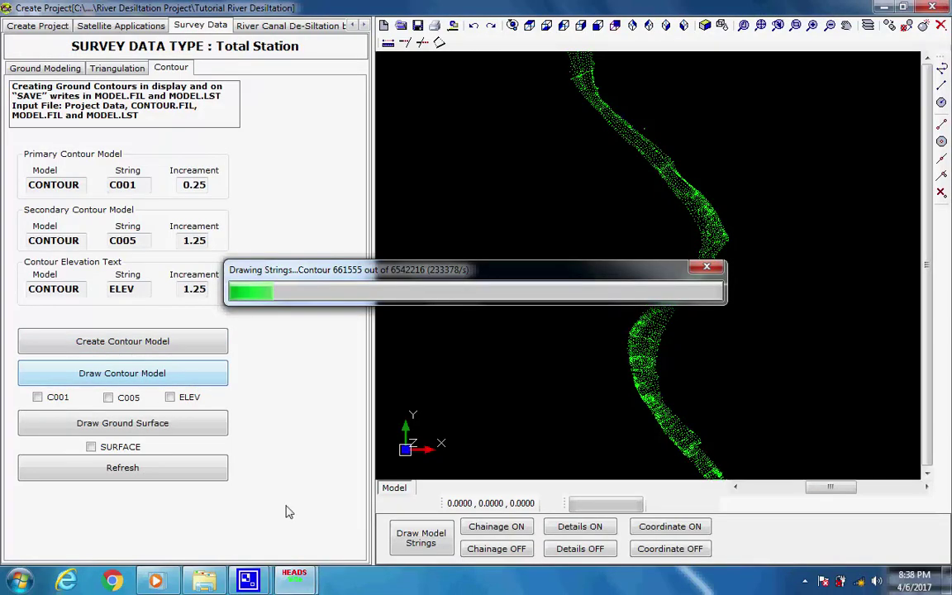
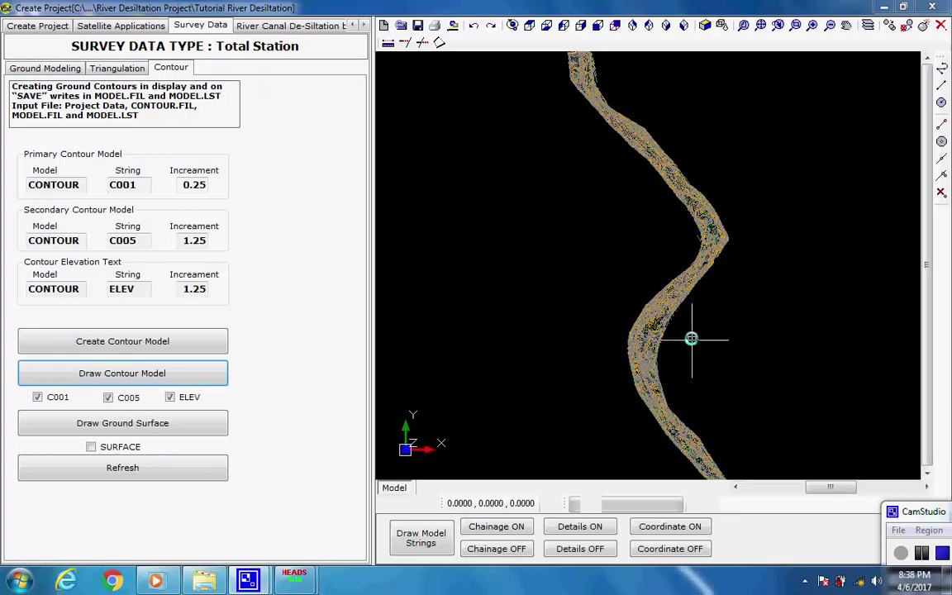
{"action": "scroll", "coordinate": [690, 317], "scroll_direction": "up", "scroll_amount": 2}
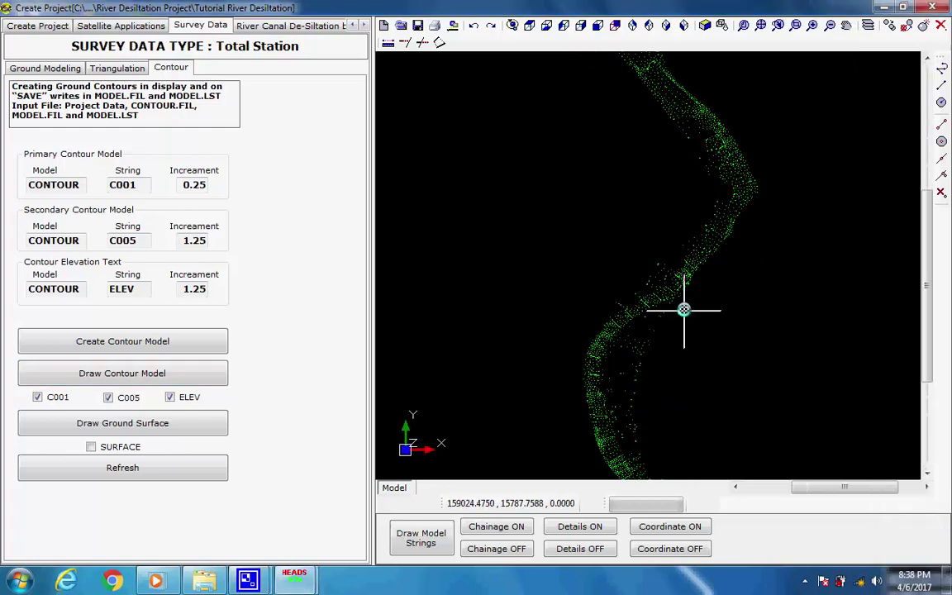
{"action": "scroll", "coordinate": [682, 308], "scroll_direction": "up", "scroll_amount": 2}
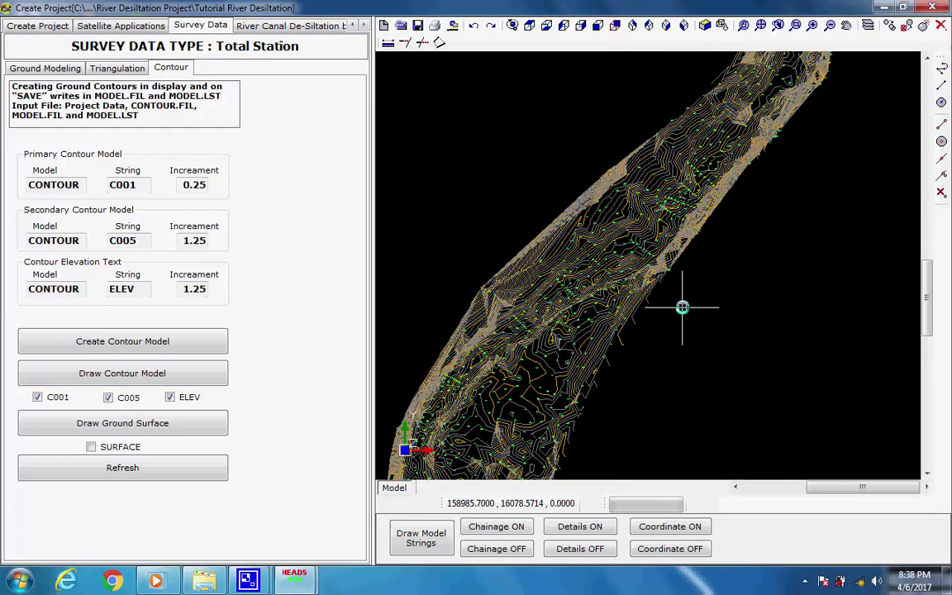
{"action": "scroll", "coordinate": [682, 307], "scroll_direction": "up", "scroll_amount": 2}
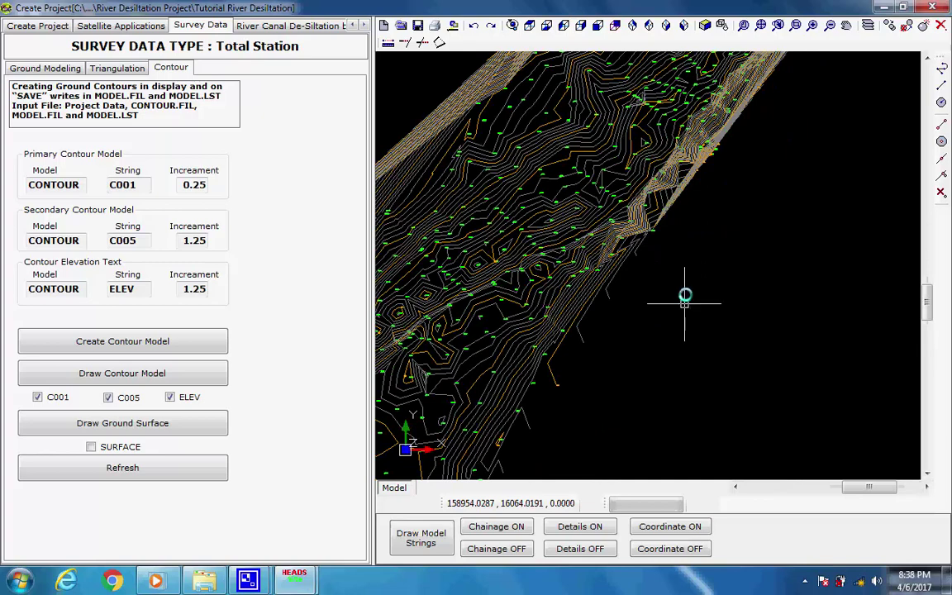
{"action": "scroll", "coordinate": [685, 258], "scroll_direction": "down", "scroll_amount": 5}
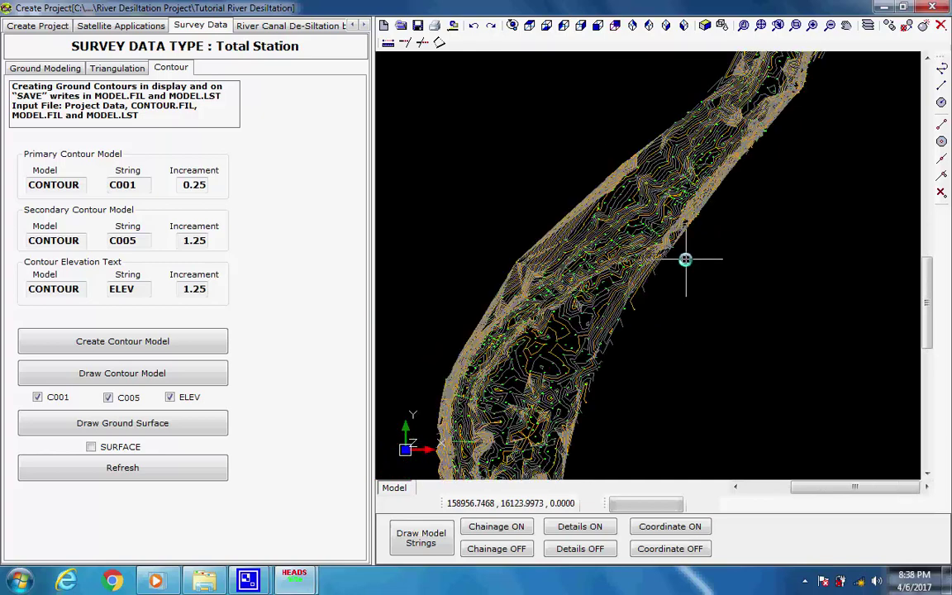
{"action": "left_click", "coordinate": [760, 25]}
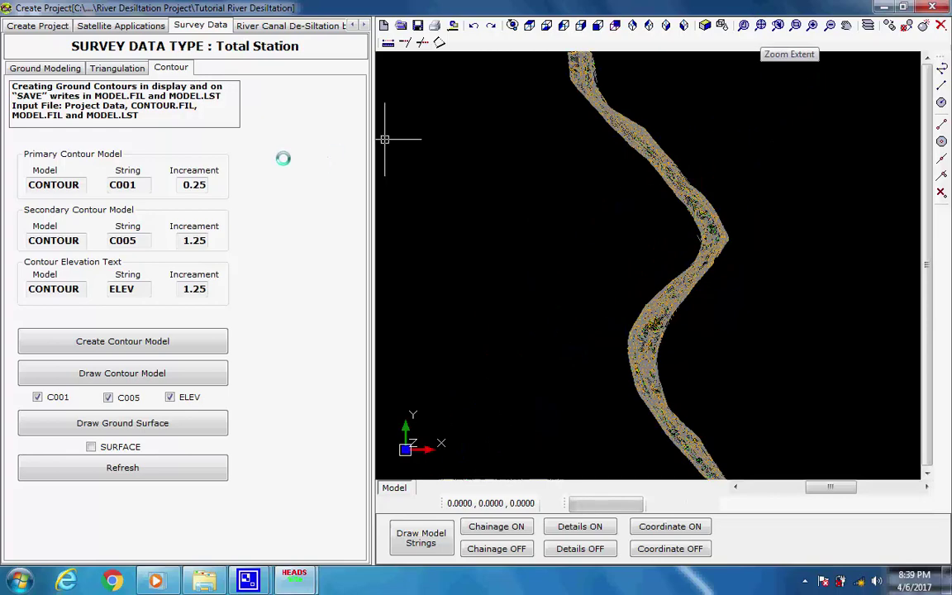
- Process the HALIGN horizontal alignment design data for string M001 of the DESIGN model through to completion
{"action": "left_click", "coordinate": [259, 26]}
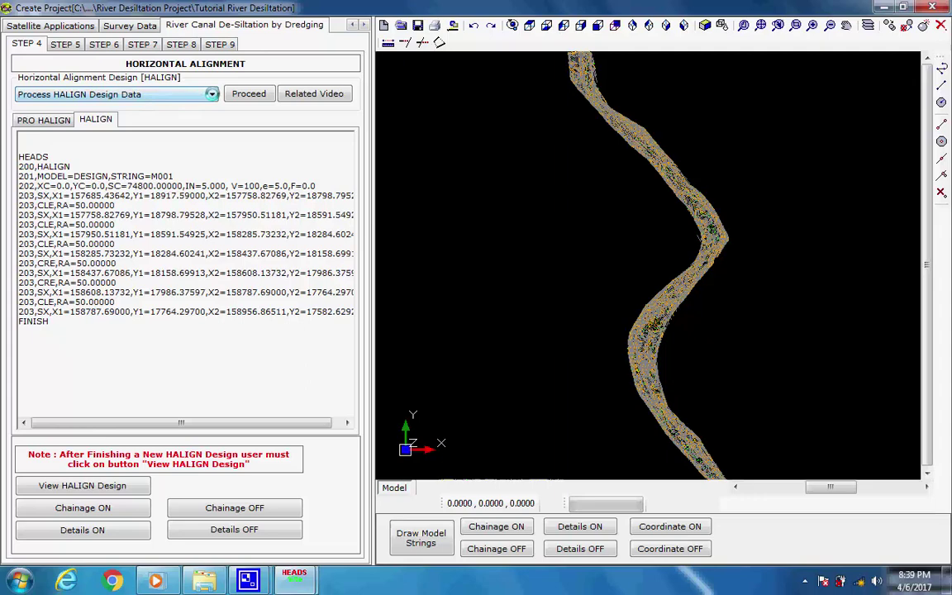
{"action": "left_click", "coordinate": [212, 94]}
{"action": "left_click", "coordinate": [213, 94]}
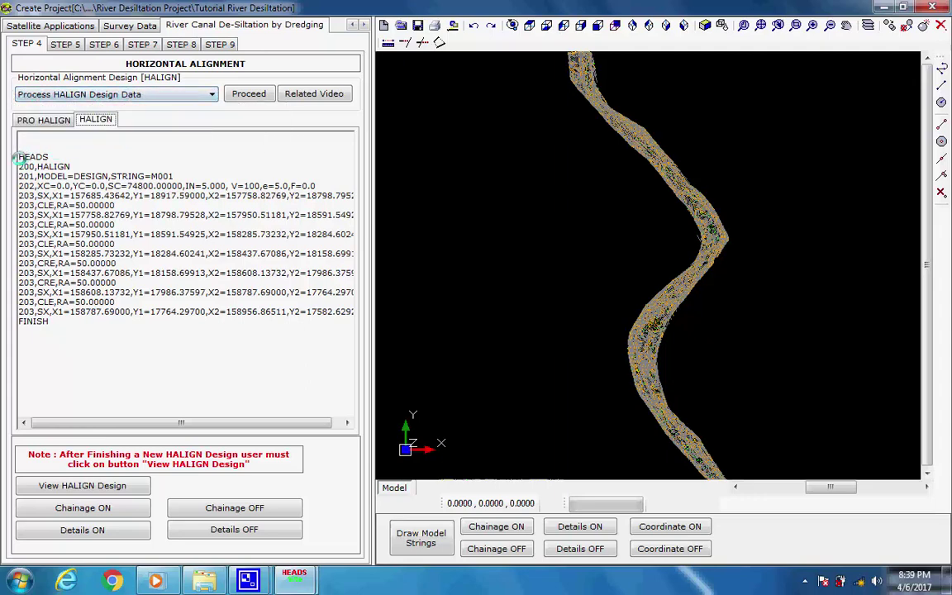
{"action": "left_click_drag", "start_coordinate": [18, 164], "coordinate": [90, 325]}
{"action": "left_click", "coordinate": [89, 324]}
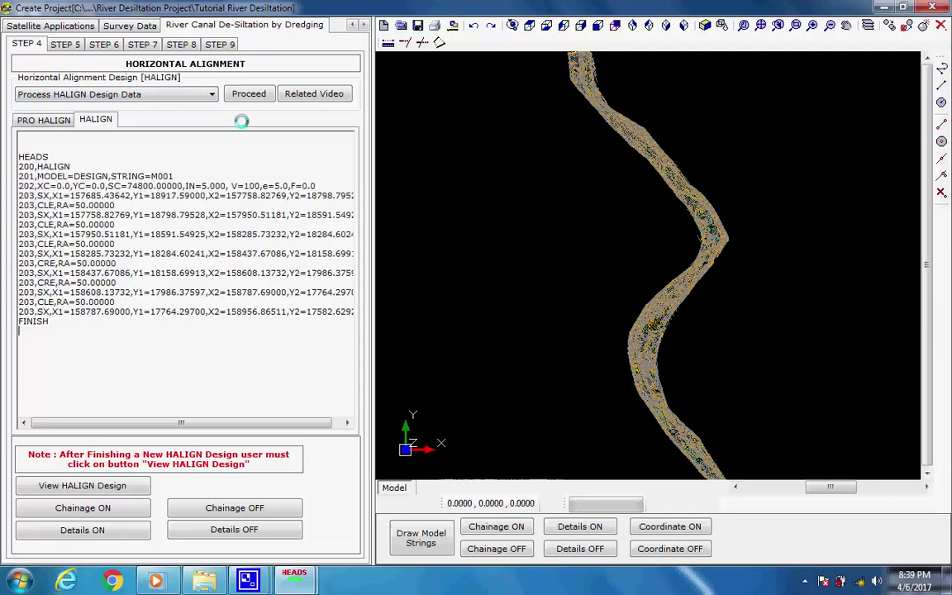
{"action": "left_click", "coordinate": [247, 93]}
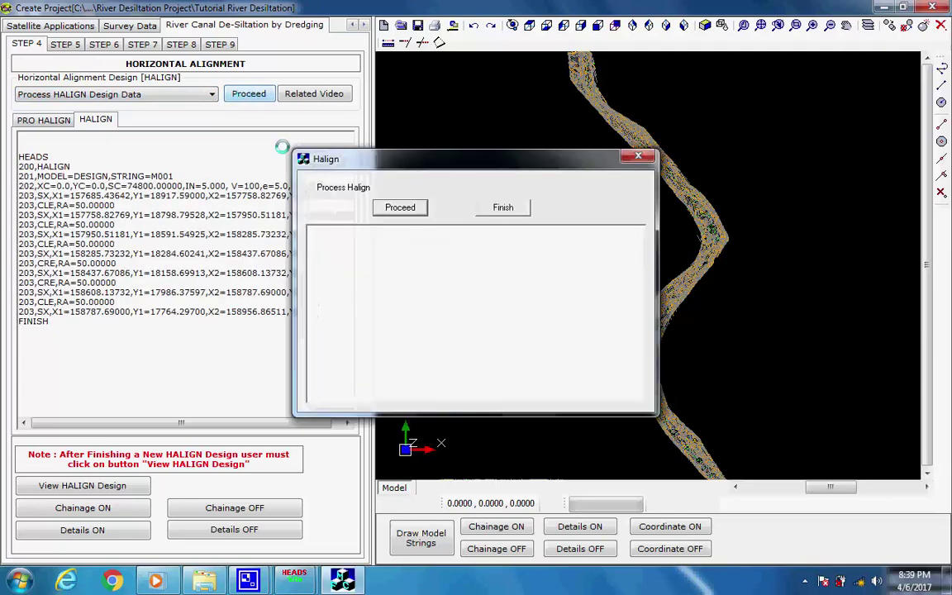
{"action": "left_click", "coordinate": [399, 208]}
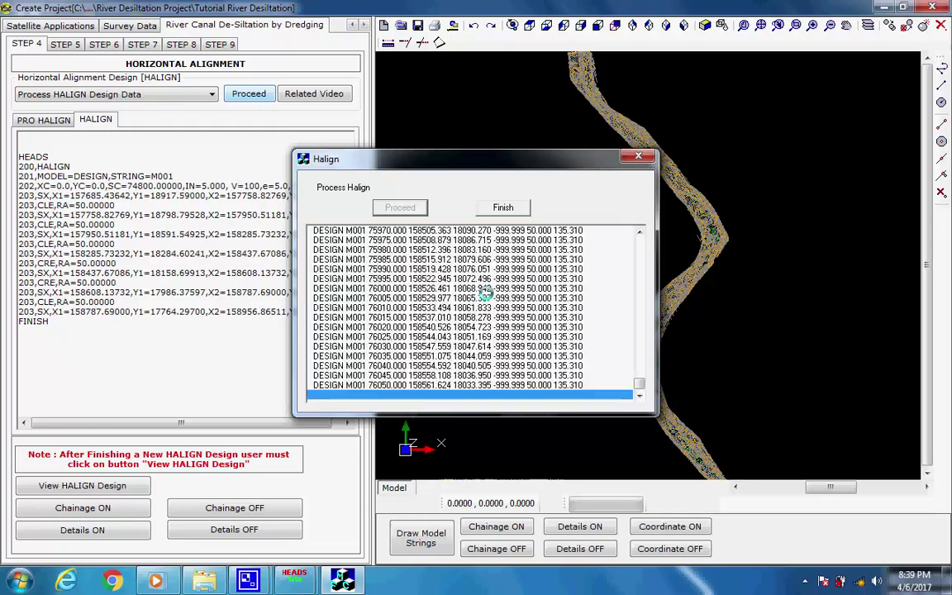
{"action": "left_click", "coordinate": [579, 325]}
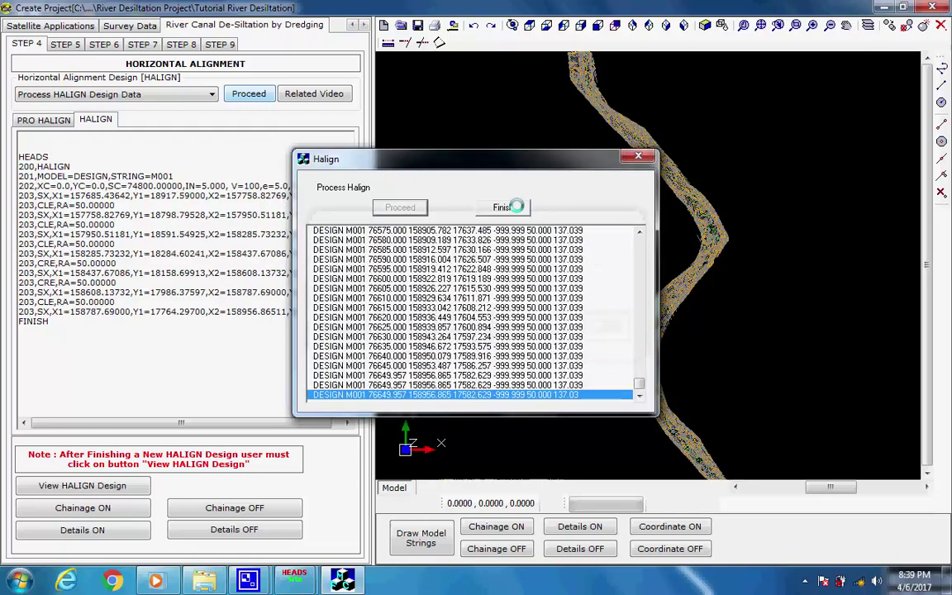
{"action": "left_click", "coordinate": [501, 206]}
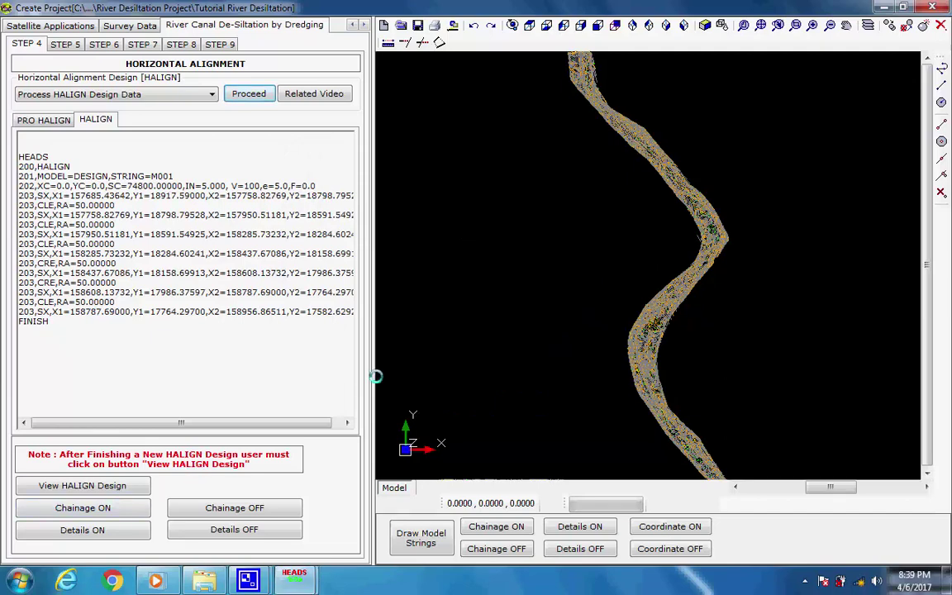
- Draw the processed HALIGN design annotated with alignment details and M001 chainages at interval 100, 5 mm text, in XXXX+YYY format on the right side
{"action": "left_click", "coordinate": [130, 486]}
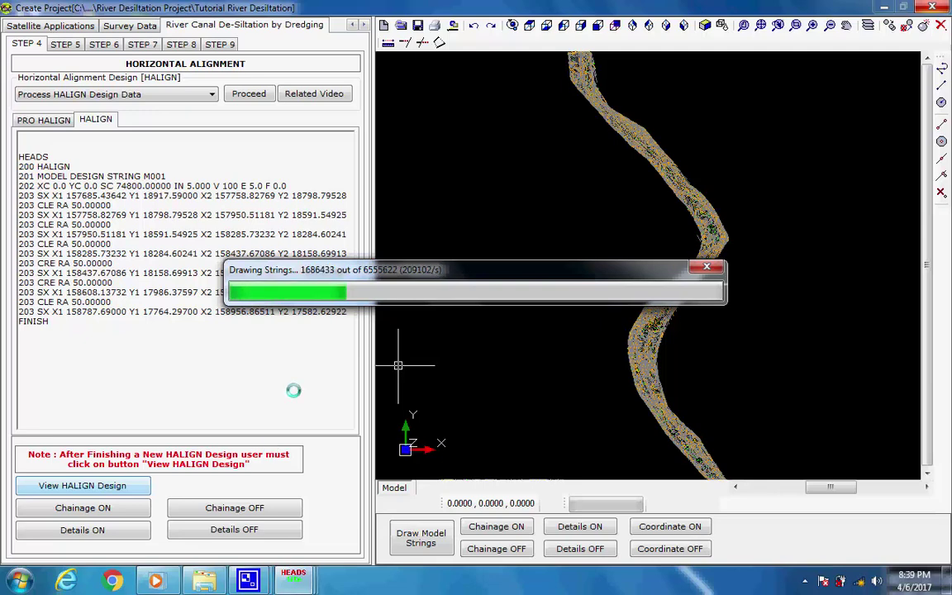
{"action": "left_click", "coordinate": [859, 581]}
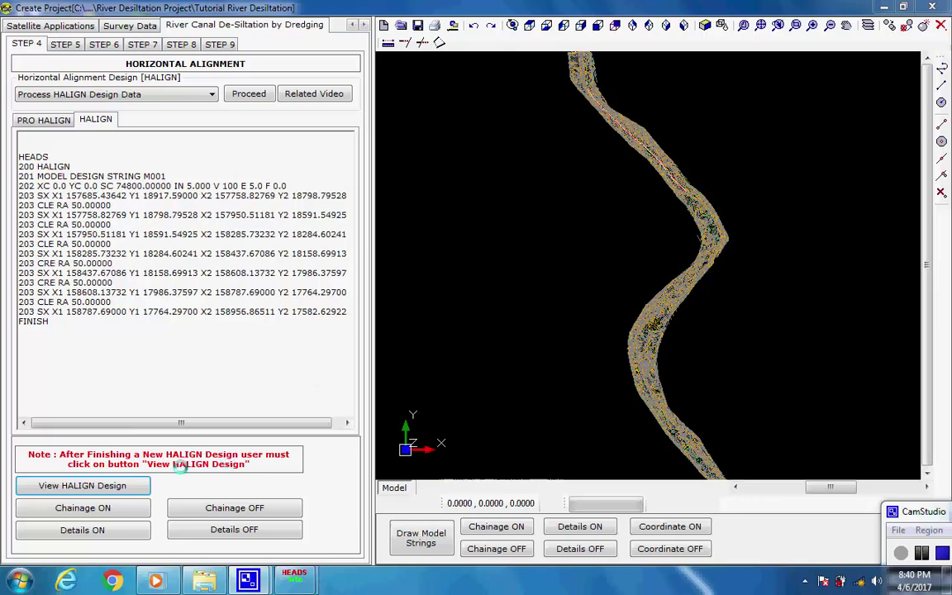
{"action": "left_click", "coordinate": [106, 508]}
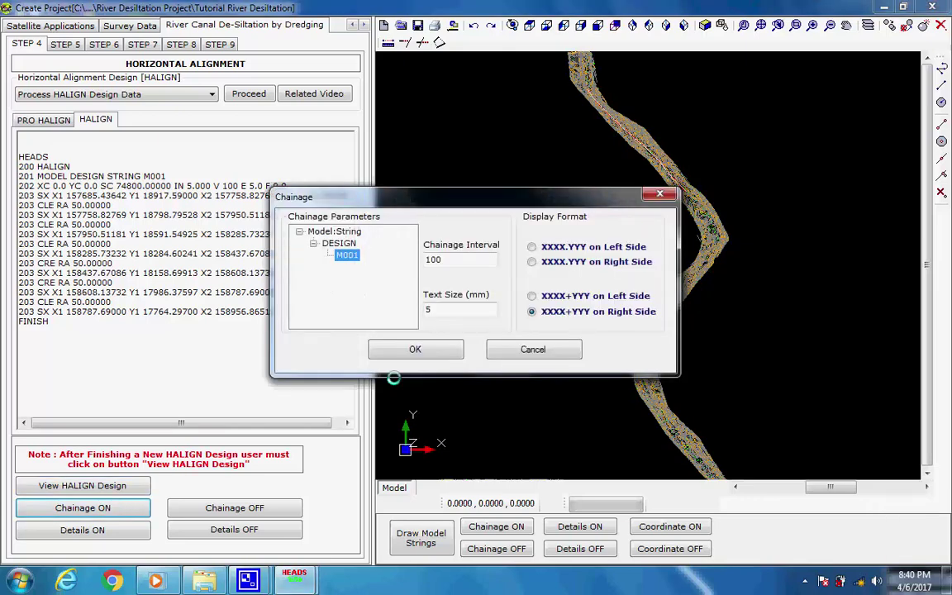
{"action": "left_click", "coordinate": [414, 350]}
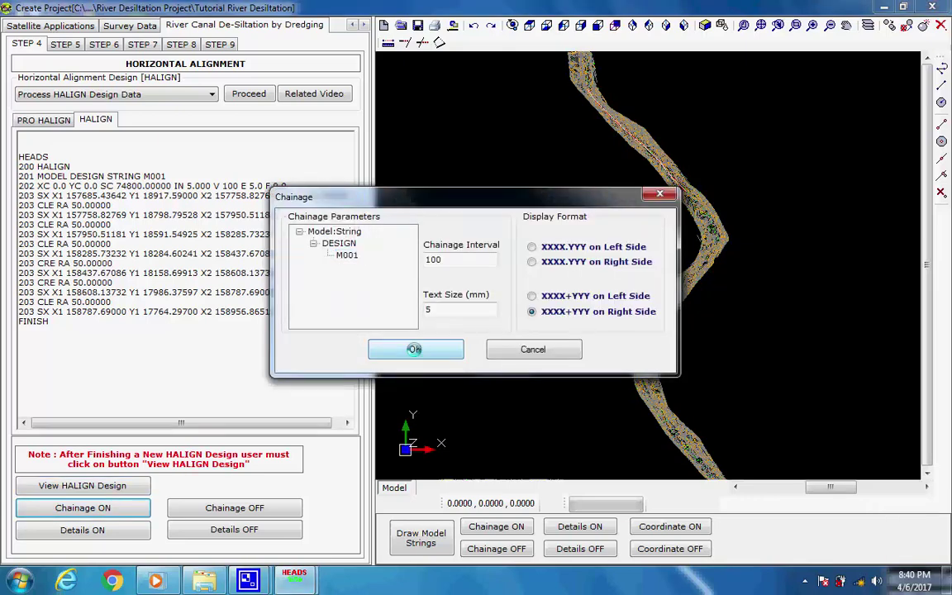
{"action": "left_click", "coordinate": [118, 529]}
{"action": "left_click", "coordinate": [434, 467]}
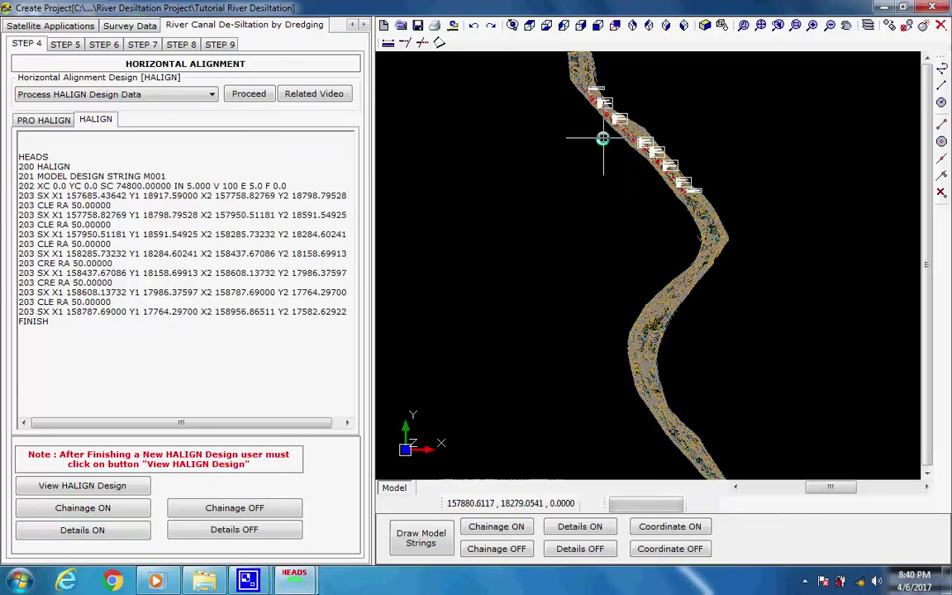
- Examine the chainage labels and curve detail boxes along the horizontal alignment against the river contours
{"action": "scroll", "coordinate": [636, 130], "scroll_direction": "up", "scroll_amount": 1}
{"action": "scroll", "coordinate": [644, 129], "scroll_direction": "up", "scroll_amount": 3}
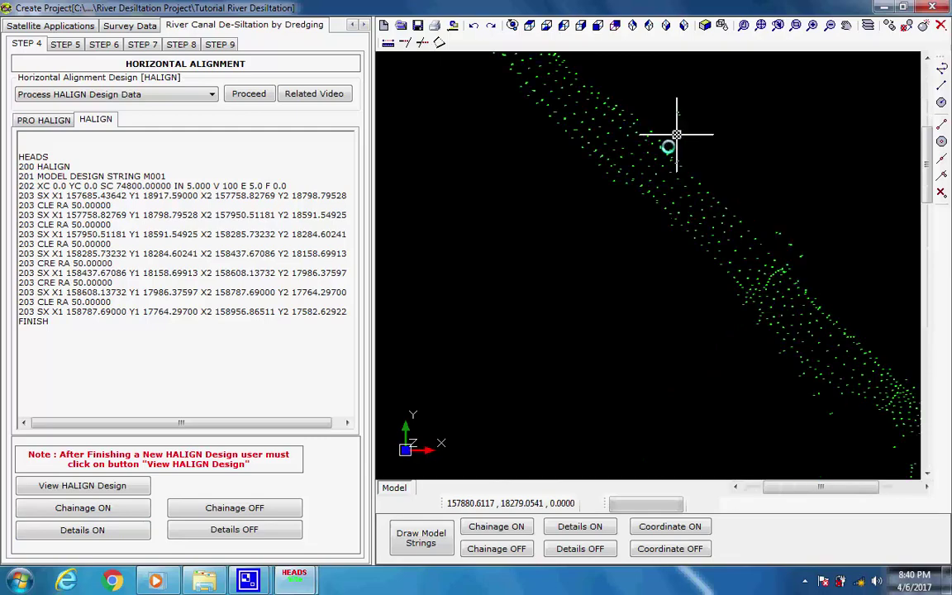
{"action": "scroll", "coordinate": [546, 114], "scroll_direction": "up", "scroll_amount": 1}
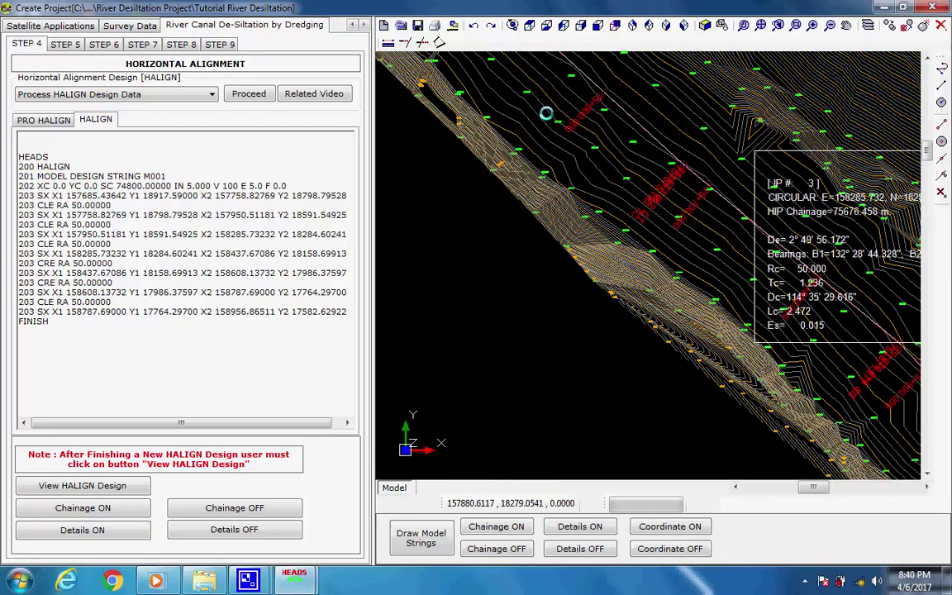
{"action": "scroll", "coordinate": [546, 113], "scroll_direction": "up", "scroll_amount": 1}
{"action": "left_click_drag", "start_coordinate": [641, 205], "coordinate": [722, 340]}
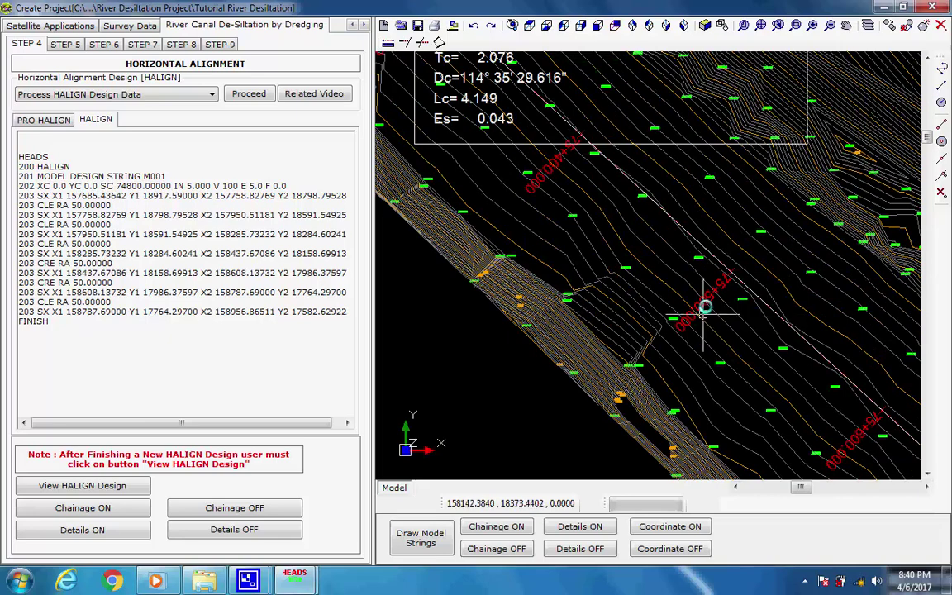
{"action": "scroll", "coordinate": [615, 230], "scroll_direction": "down", "scroll_amount": 2}
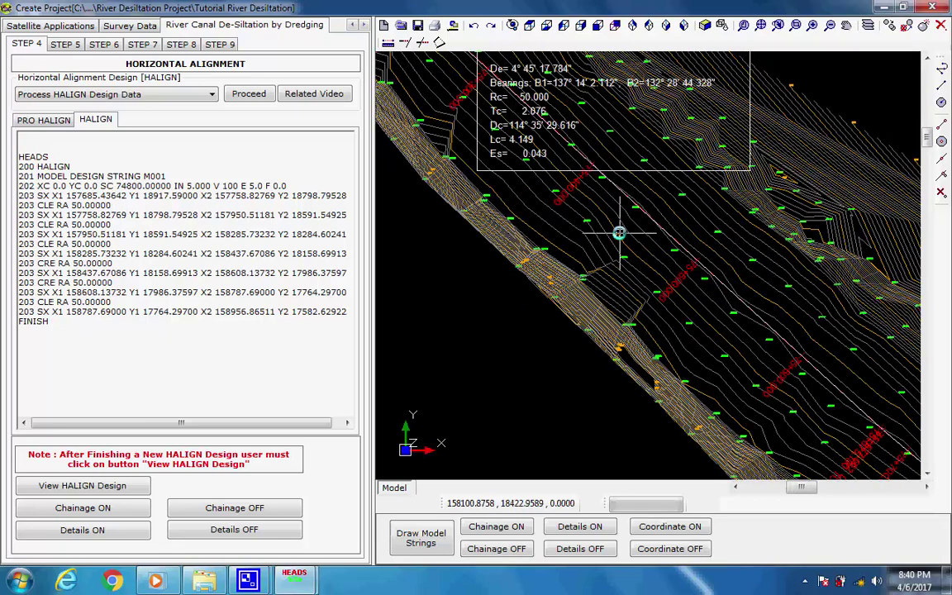
{"action": "scroll", "coordinate": [599, 169], "scroll_direction": "down", "scroll_amount": 3}
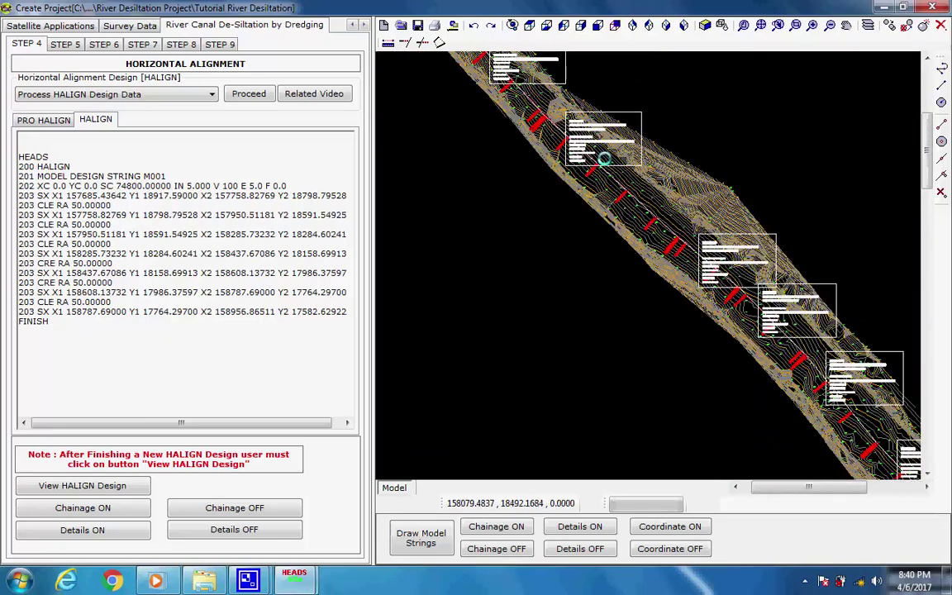
{"action": "scroll", "coordinate": [706, 138], "scroll_direction": "down", "scroll_amount": 2}
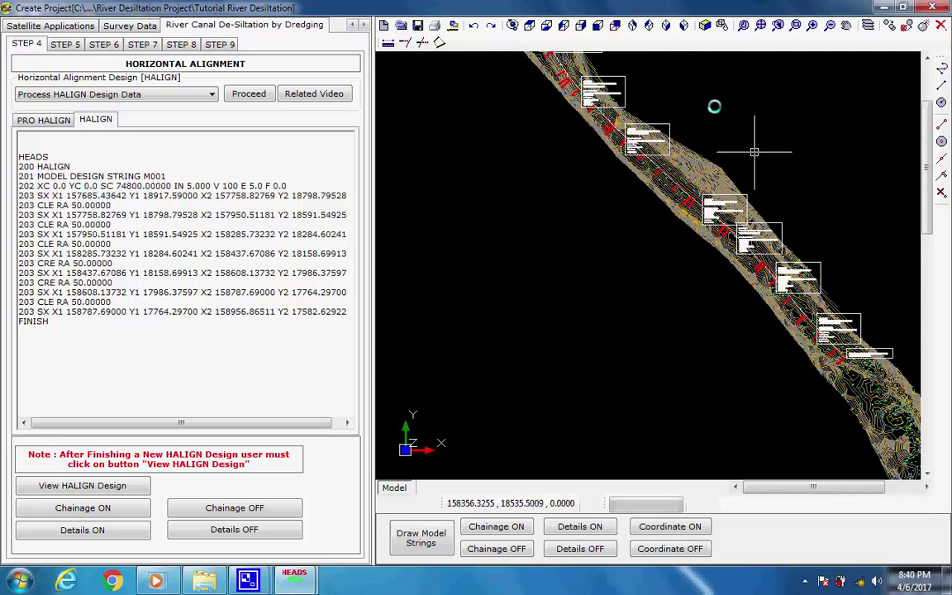
{"action": "left_click", "coordinate": [760, 25]}
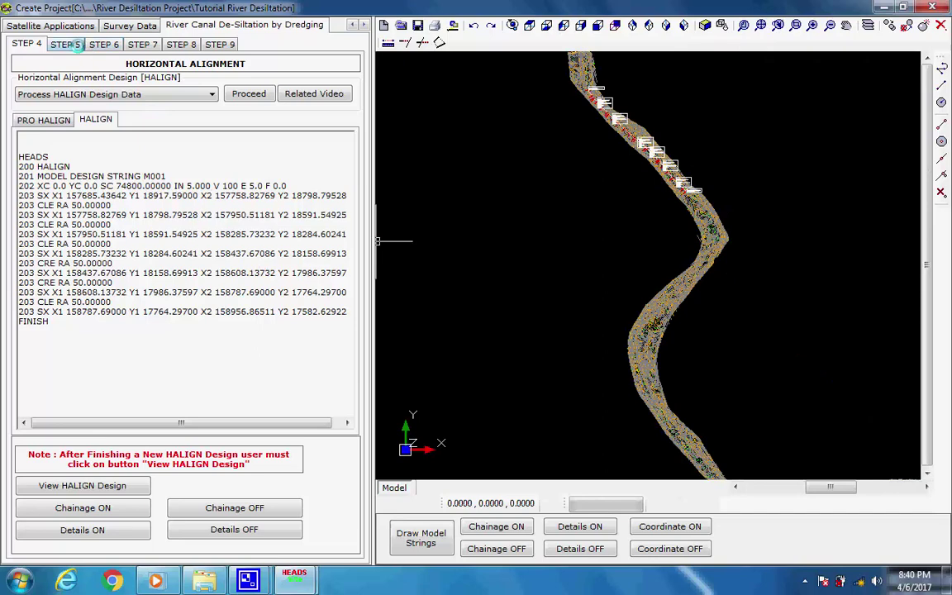
- Create the ground long section for the vertical profile as string E001 of the DESIGN model
{"action": "left_click", "coordinate": [67, 45]}
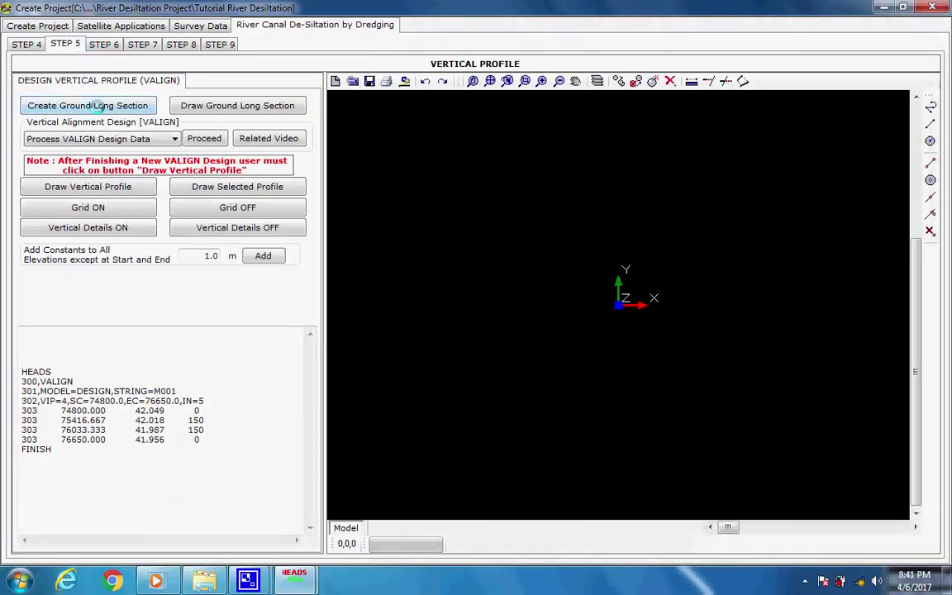
{"action": "left_click", "coordinate": [97, 105]}
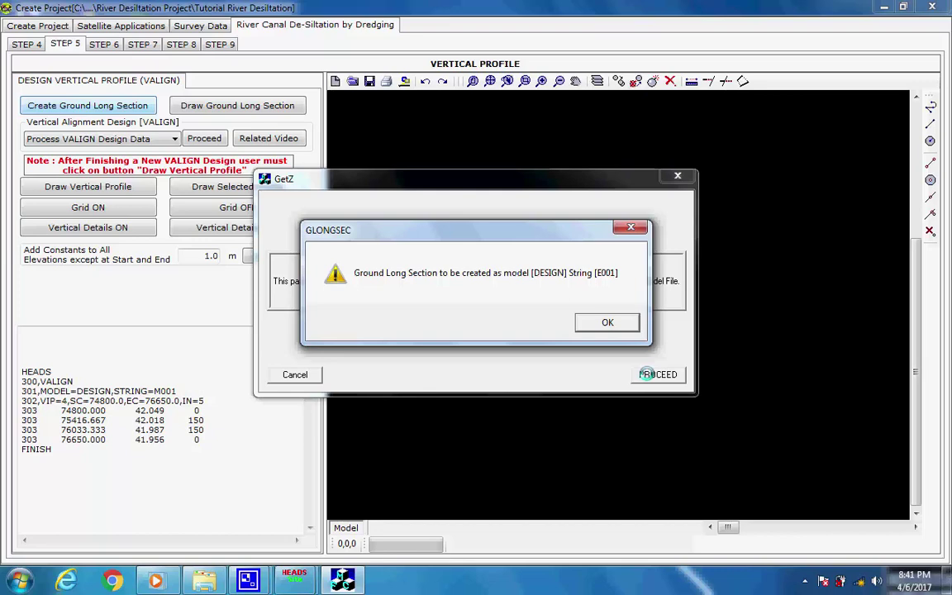
{"action": "left_click", "coordinate": [607, 321]}
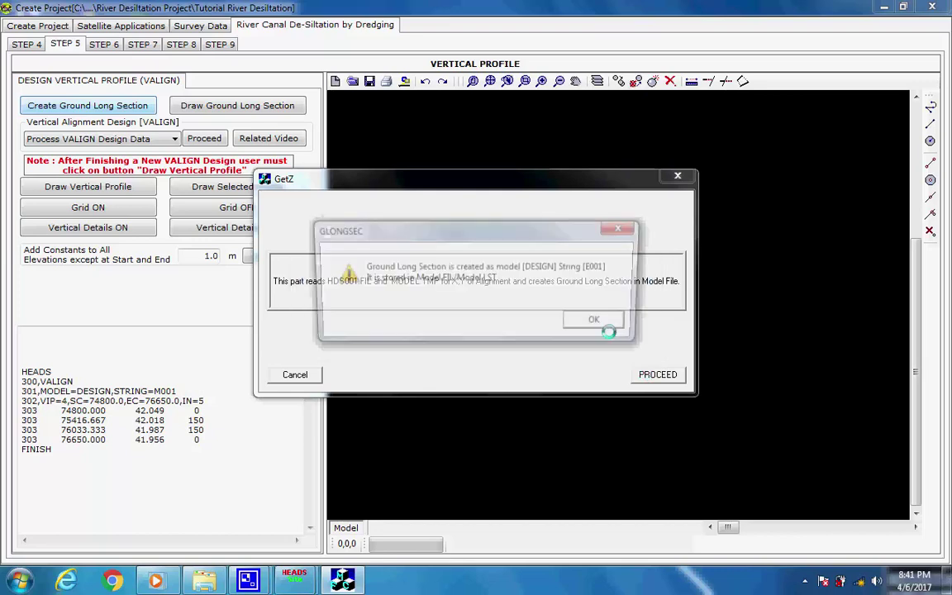
{"action": "left_click", "coordinate": [599, 322]}
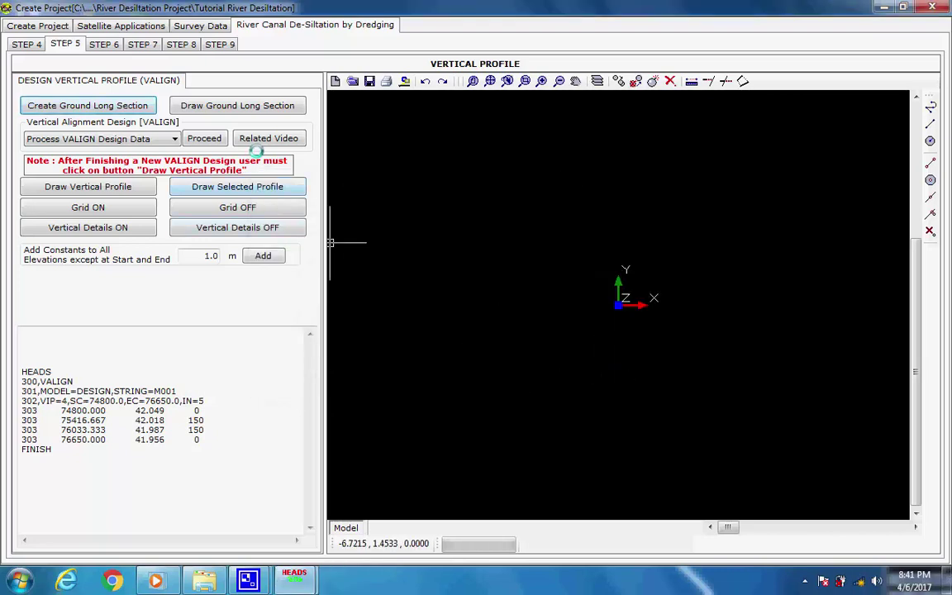
- Draw the ground long section at scale 1 in X and 10 in Y
{"action": "left_click", "coordinate": [248, 105]}
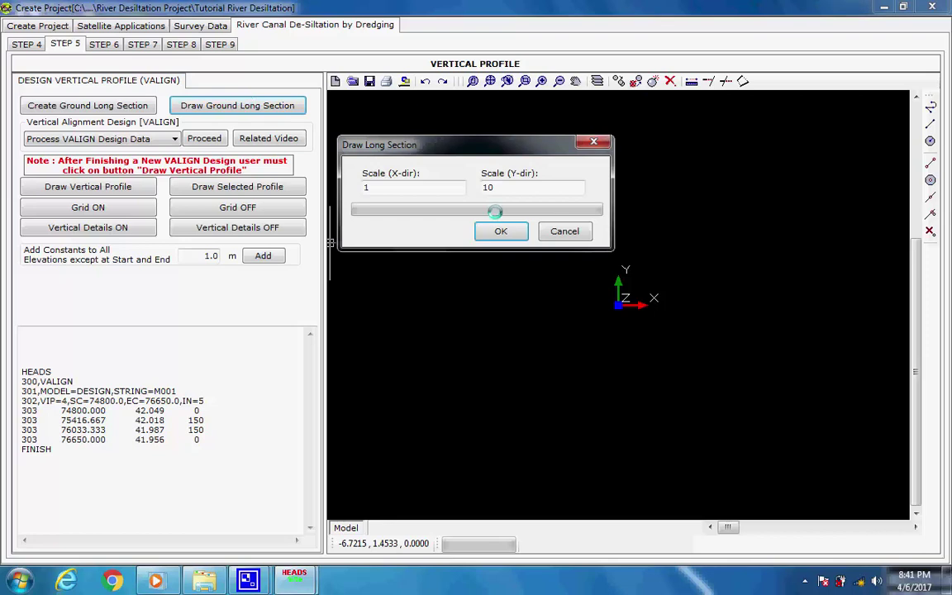
{"action": "left_click", "coordinate": [505, 230]}
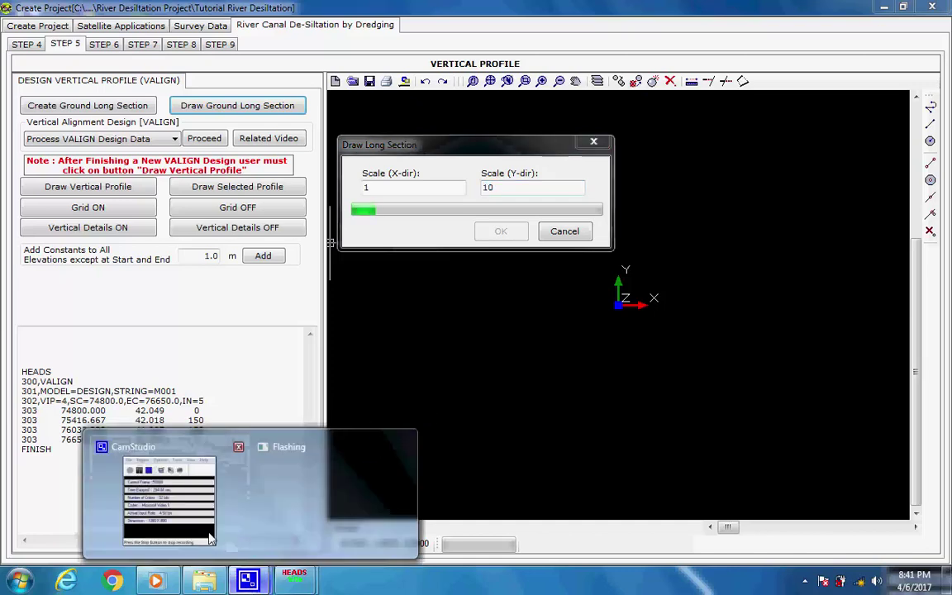
{"action": "left_click", "coordinate": [190, 485]}
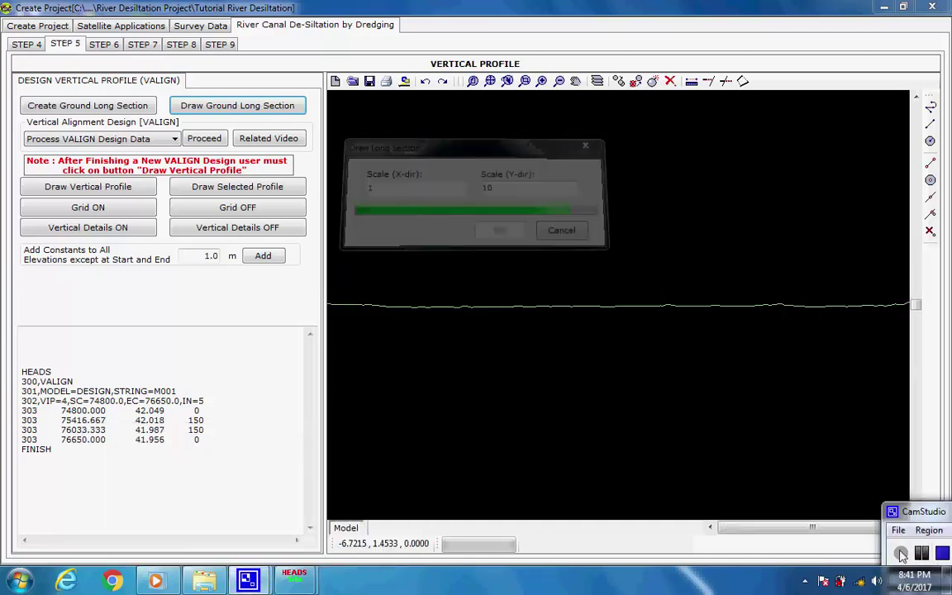
- Overlay the chainage and elevation grid on the ground long section and check it along the profile
{"action": "left_click", "coordinate": [102, 206]}
{"action": "left_click", "coordinate": [590, 259]}
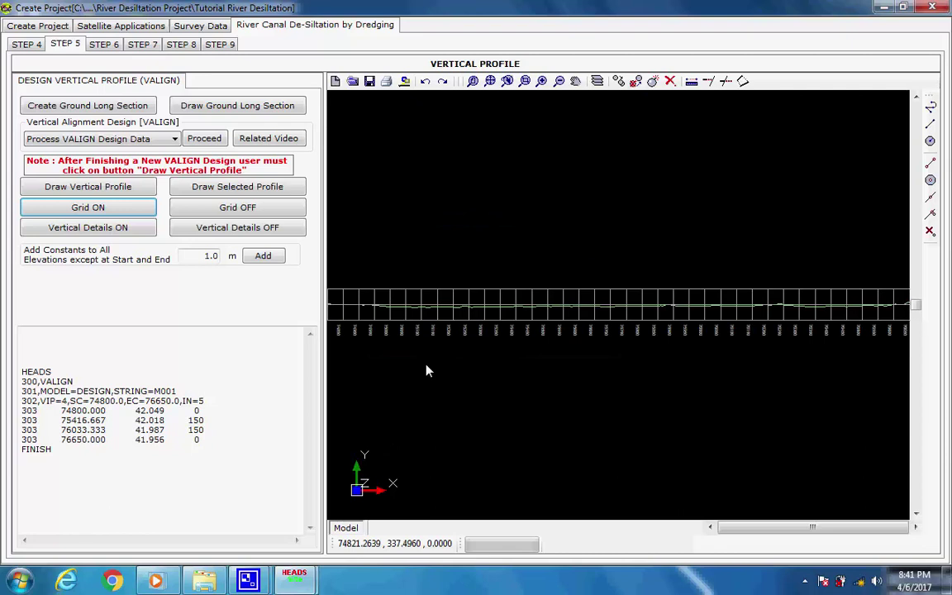
{"action": "scroll", "coordinate": [422, 304], "scroll_direction": "down", "scroll_amount": 2}
{"action": "scroll", "coordinate": [484, 313], "scroll_direction": "up", "scroll_amount": 2}
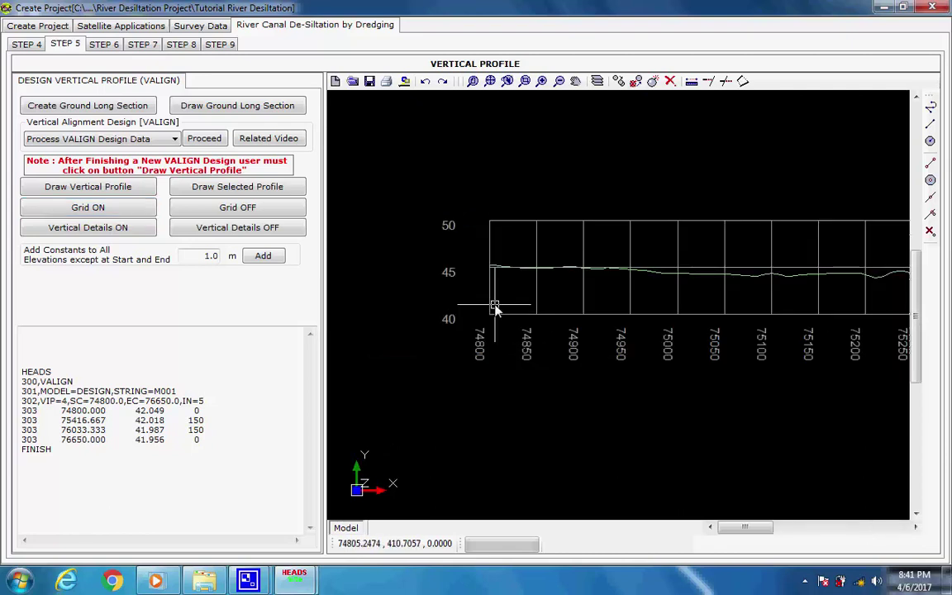
{"action": "scroll", "coordinate": [493, 313], "scroll_direction": "up", "scroll_amount": 1}
{"action": "scroll", "coordinate": [496, 307], "scroll_direction": "down", "scroll_amount": 1}
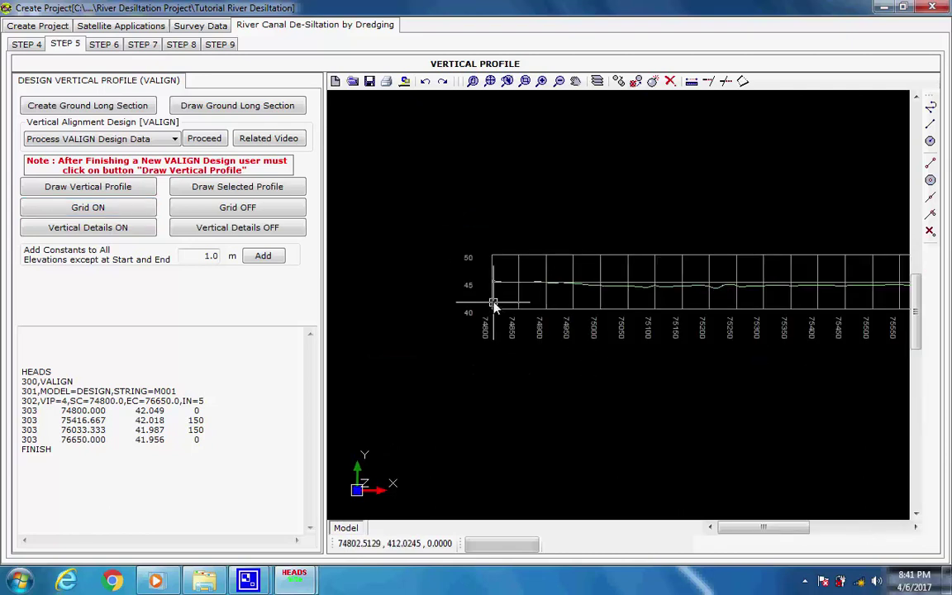
{"action": "scroll", "coordinate": [499, 307], "scroll_direction": "down", "scroll_amount": 1}
{"action": "left_click_drag", "start_coordinate": [613, 308], "coordinate": [471, 314]}
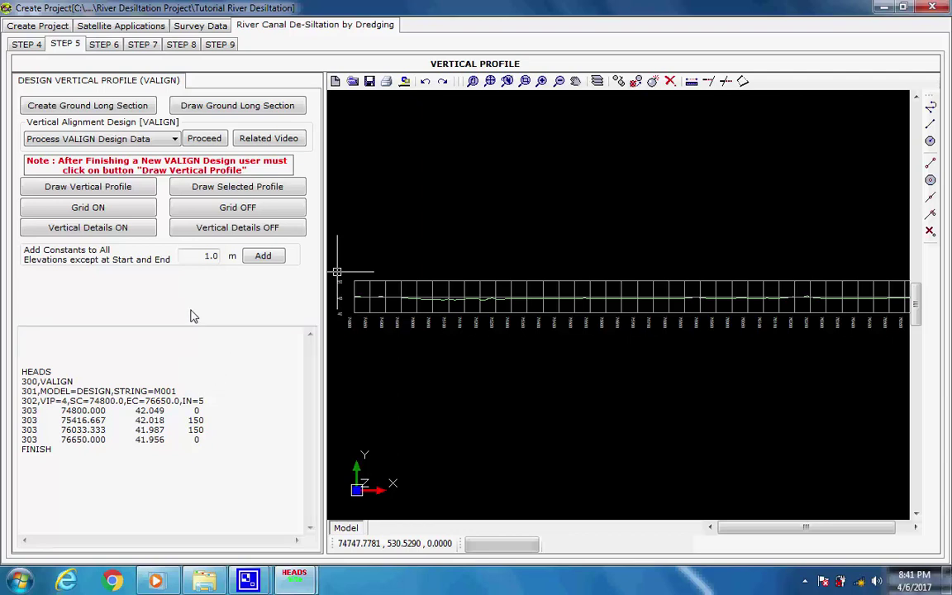
- Process the VALIGN vertical alignment design data for string M001 of the DESIGN model through to completion
{"action": "left_click", "coordinate": [175, 141]}
{"action": "left_click", "coordinate": [114, 141]}
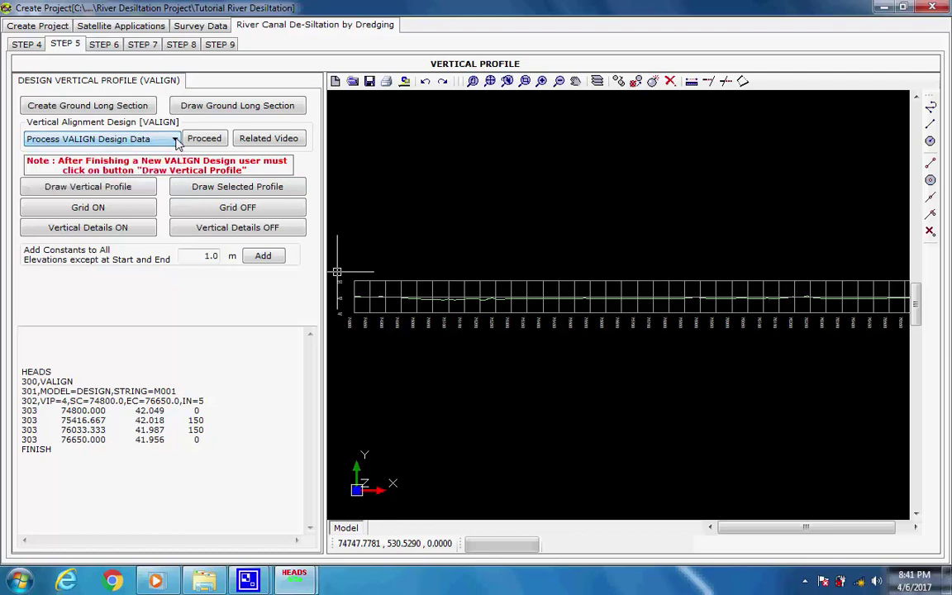
{"action": "left_click_drag", "start_coordinate": [23, 370], "coordinate": [66, 418]}
{"action": "left_click", "coordinate": [65, 413]}
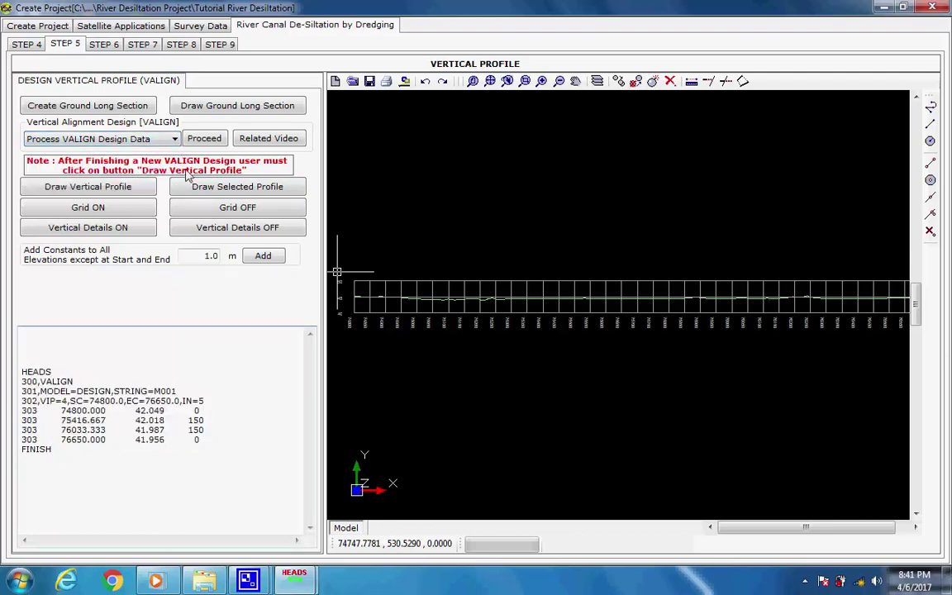
{"action": "left_click", "coordinate": [205, 140]}
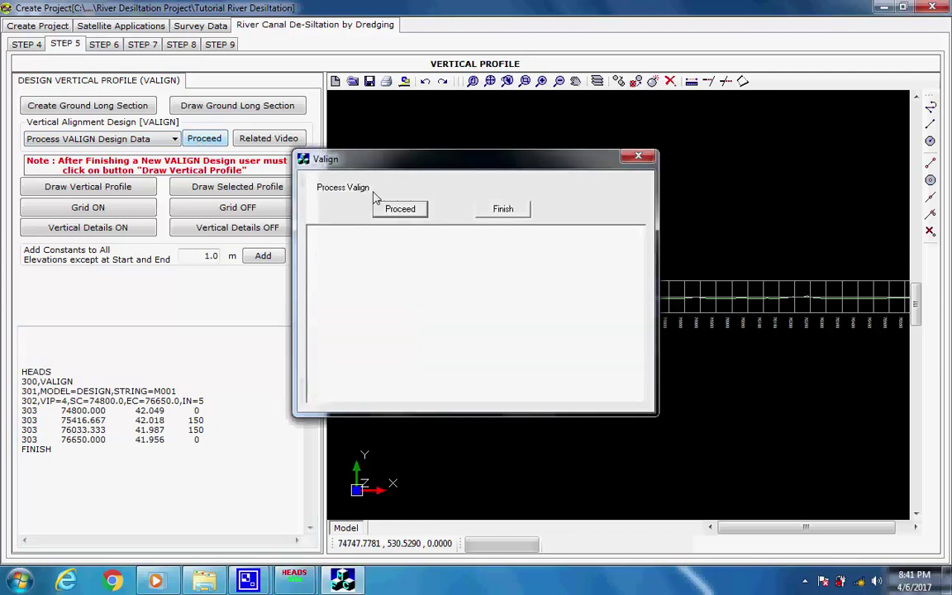
{"action": "left_click", "coordinate": [399, 209]}
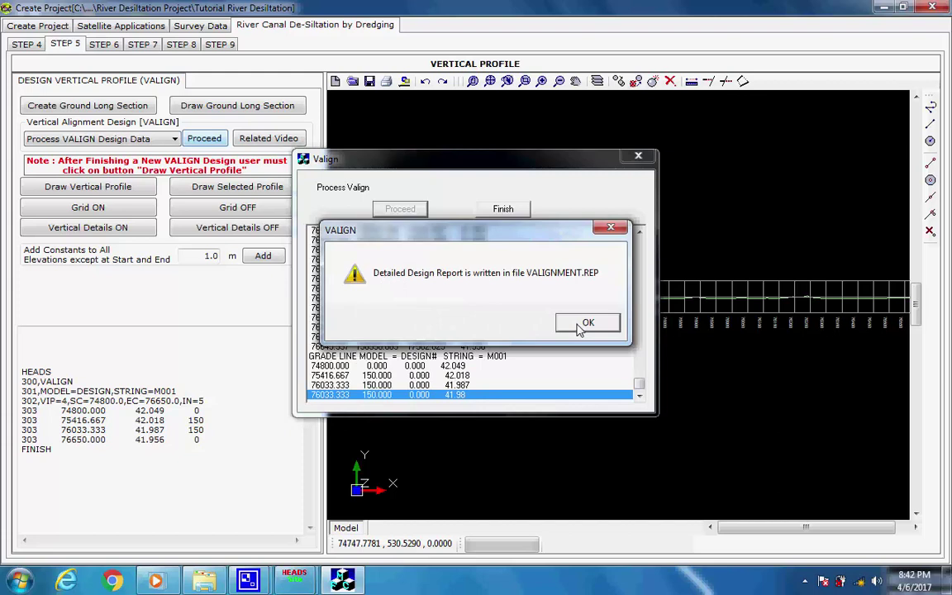
{"action": "left_click", "coordinate": [581, 324]}
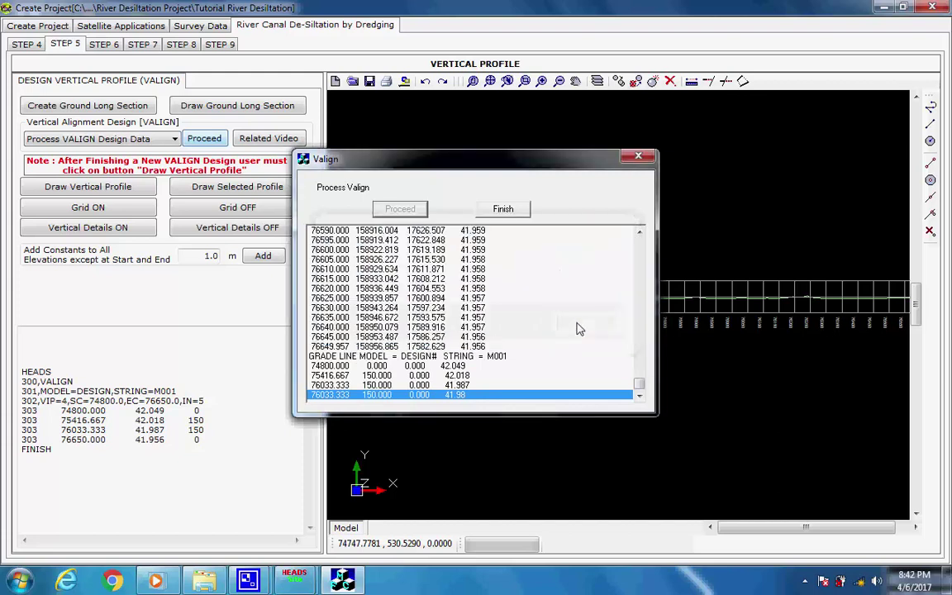
{"action": "left_click", "coordinate": [520, 210]}
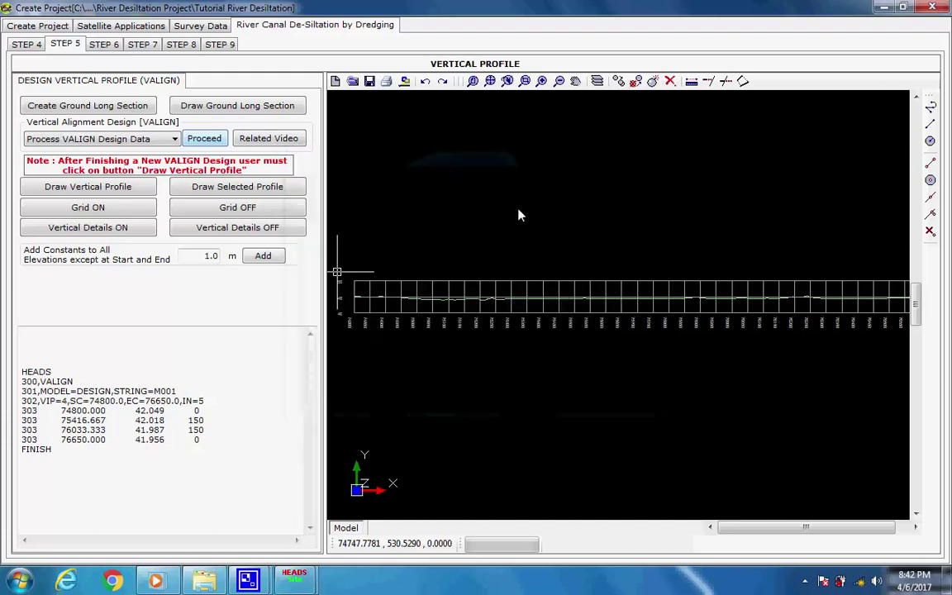
- Draw the designed vertical profile at X scale 1 and Y scale 10, annotated with M001 vertical details in 5 mm text
{"action": "left_click", "coordinate": [133, 180]}
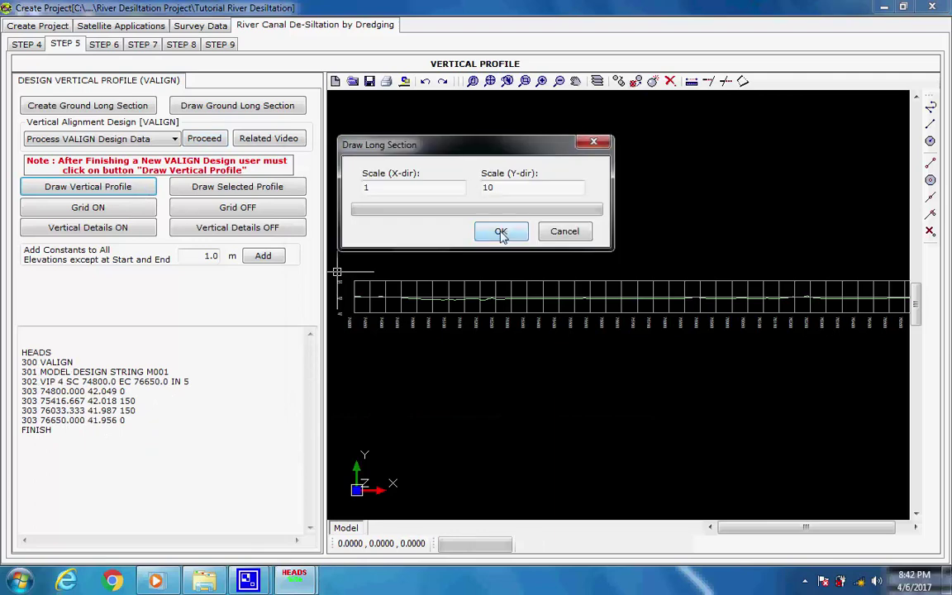
{"action": "left_click", "coordinate": [503, 233]}
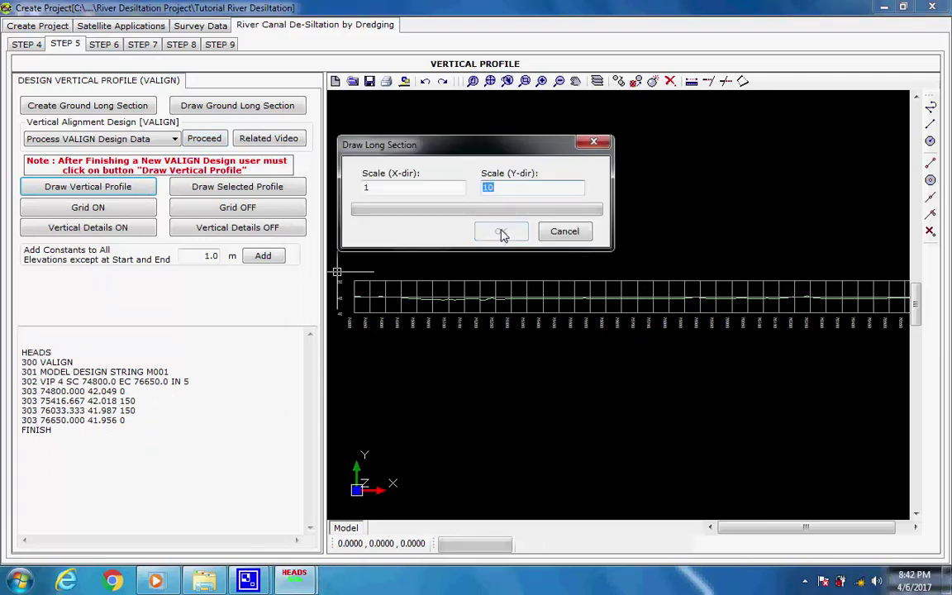
{"action": "mouse_move", "coordinate": [258, 583]}
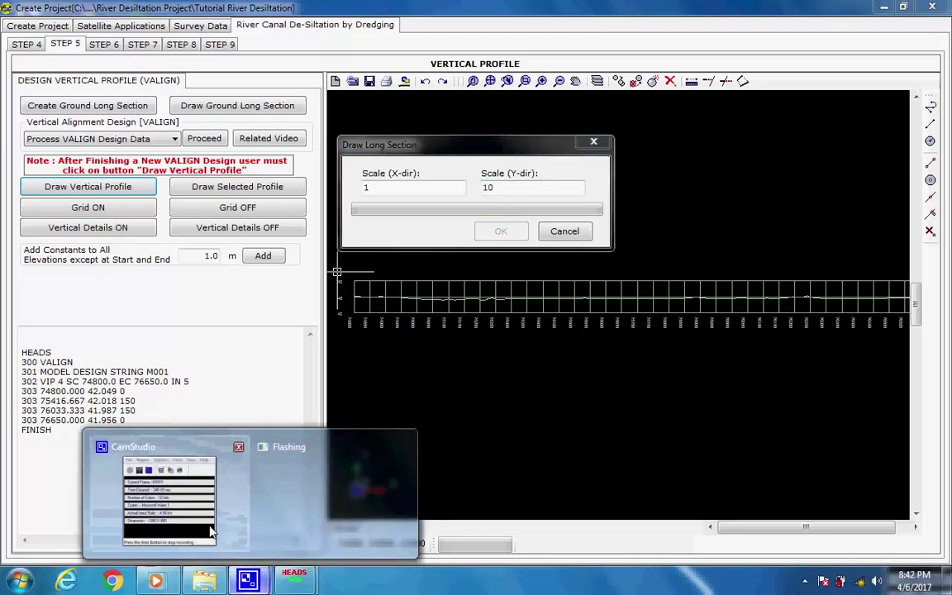
{"action": "left_click", "coordinate": [169, 500]}
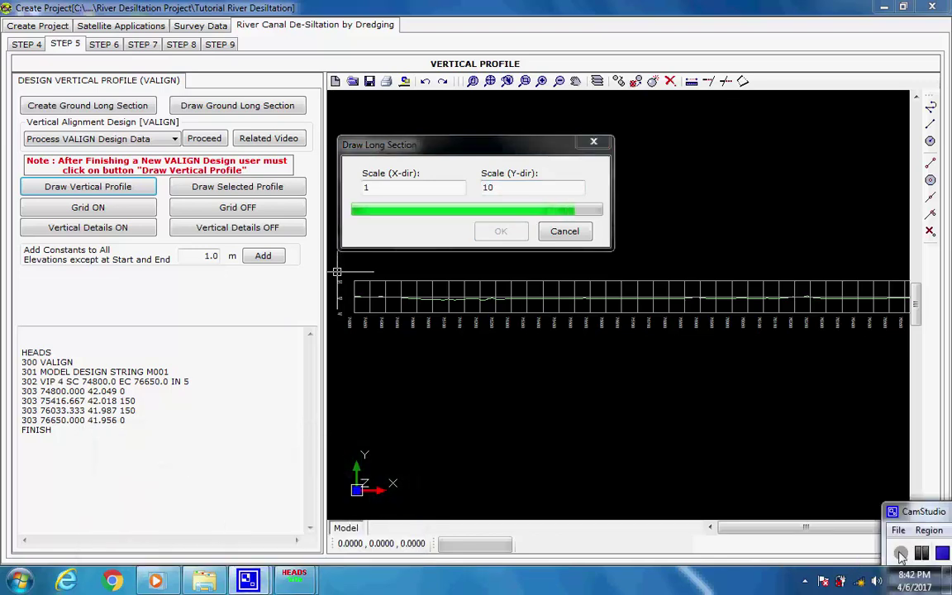
{"action": "left_click", "coordinate": [261, 468]}
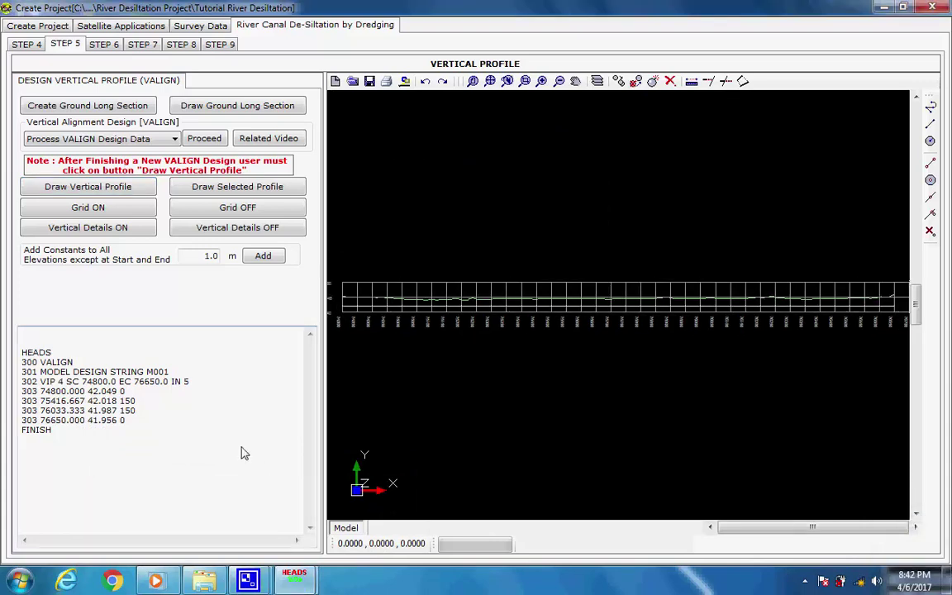
{"action": "left_click", "coordinate": [137, 233]}
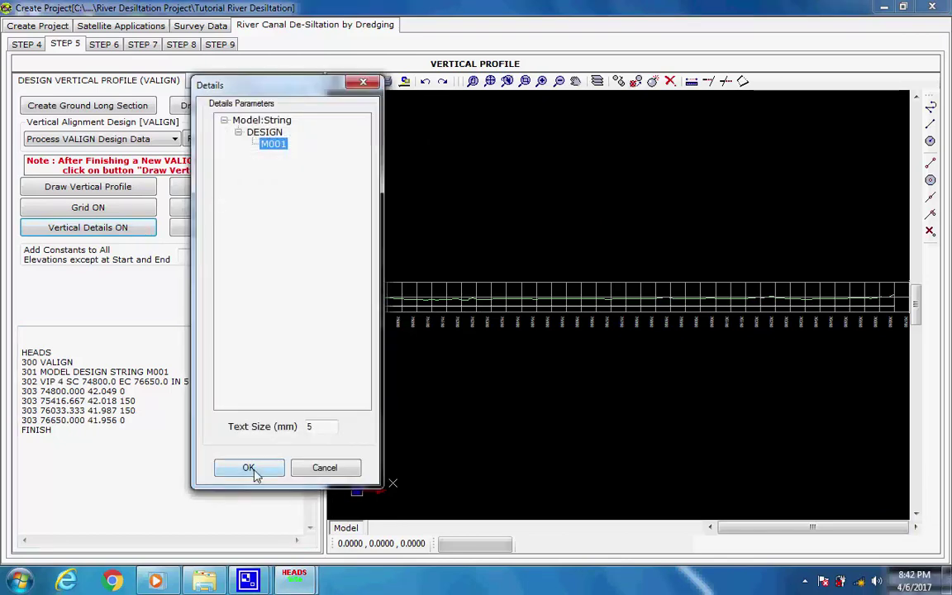
{"action": "left_click", "coordinate": [249, 468]}
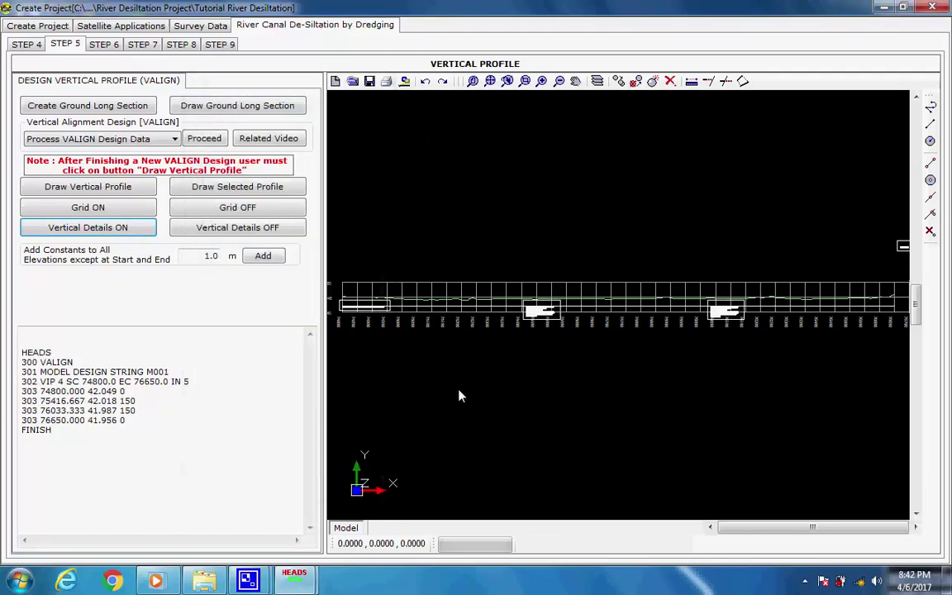
- Examine the start chainage and VIP detail boxes along the design profile against the ground line
{"action": "scroll", "coordinate": [495, 322], "scroll_direction": "up", "scroll_amount": 2}
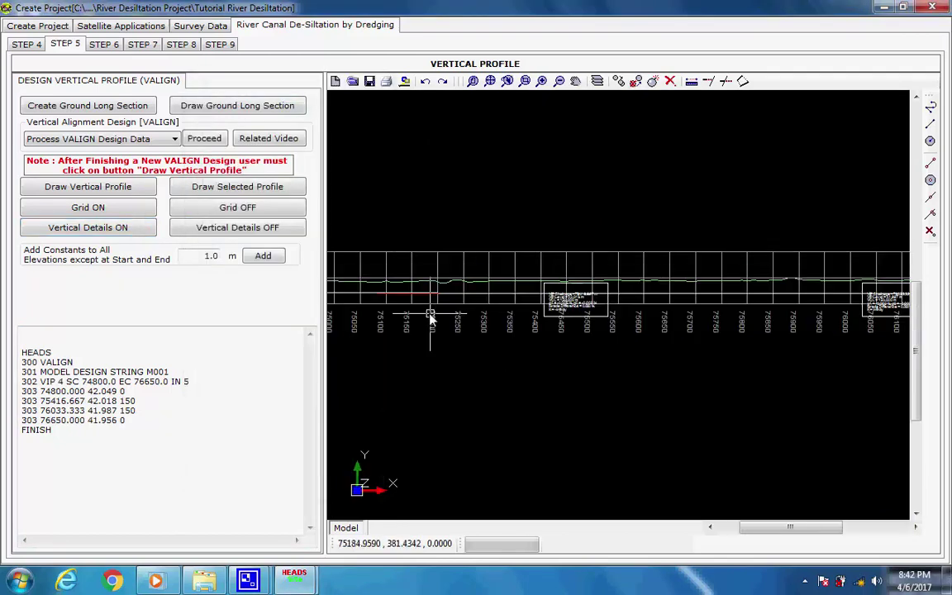
{"action": "scroll", "coordinate": [429, 318], "scroll_direction": "up", "scroll_amount": 2}
{"action": "scroll", "coordinate": [435, 319], "scroll_direction": "up", "scroll_amount": 1}
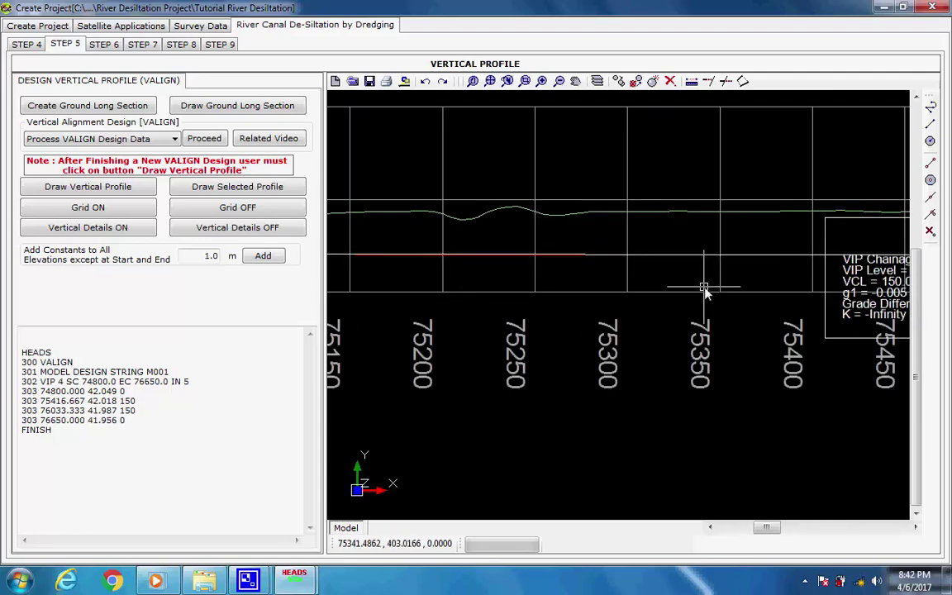
{"action": "scroll", "coordinate": [703, 290], "scroll_direction": "down", "scroll_amount": 1}
{"action": "scroll", "coordinate": [744, 339], "scroll_direction": "up", "scroll_amount": 3}
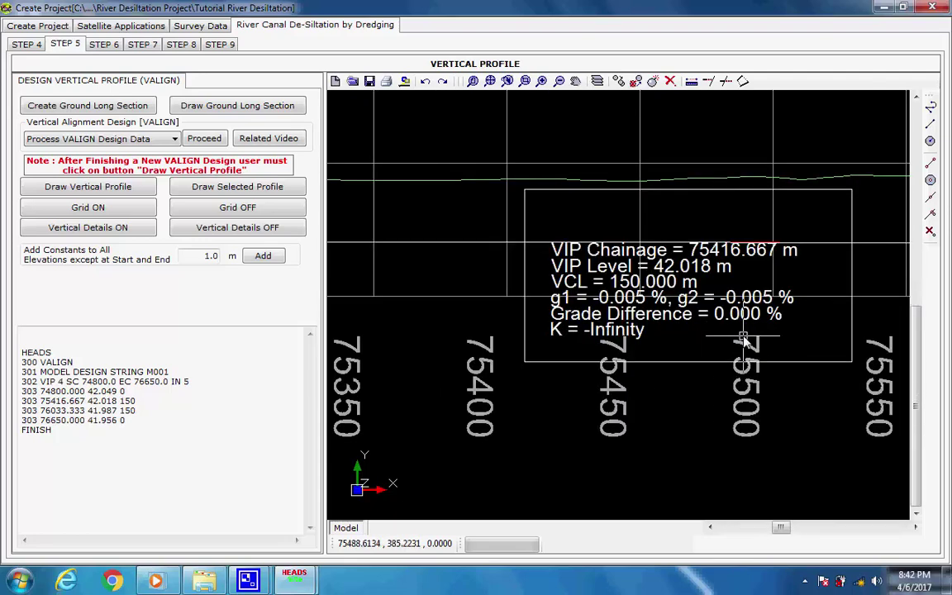
{"action": "scroll", "coordinate": [723, 334], "scroll_direction": "down", "scroll_amount": 2}
{"action": "scroll", "coordinate": [723, 334], "scroll_direction": "down", "scroll_amount": 2}
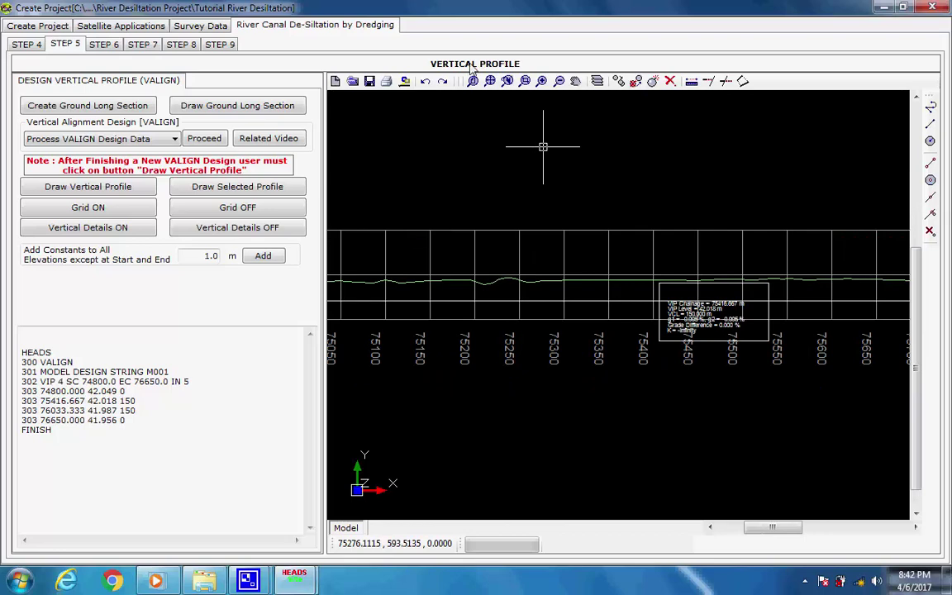
{"action": "scroll", "coordinate": [434, 363], "scroll_direction": "down", "scroll_amount": 1}
{"action": "scroll", "coordinate": [438, 331], "scroll_direction": "up", "scroll_amount": 3}
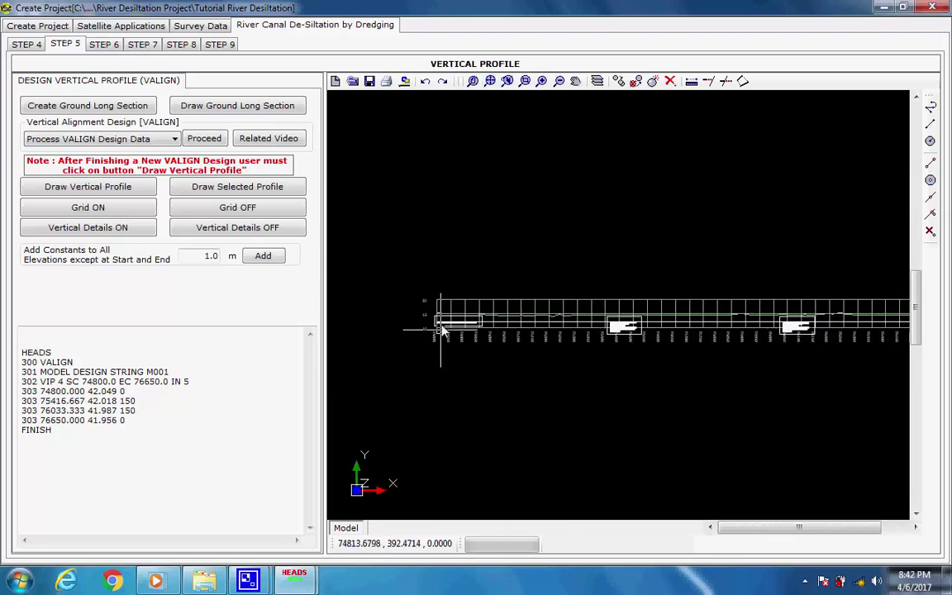
{"action": "scroll", "coordinate": [446, 354], "scroll_direction": "up", "scroll_amount": 2}
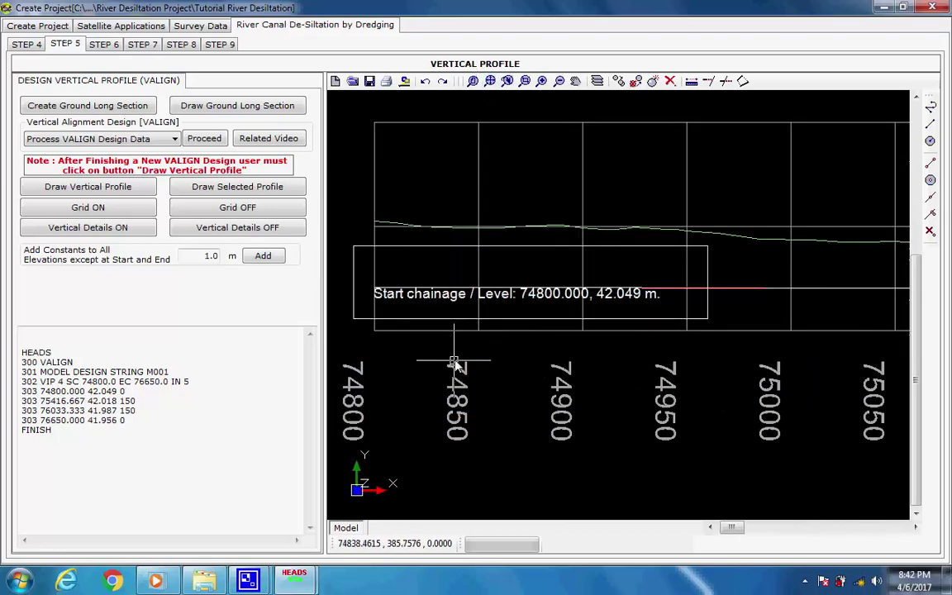
{"action": "scroll", "coordinate": [455, 362], "scroll_direction": "down", "scroll_amount": 1}
{"action": "scroll", "coordinate": [454, 363], "scroll_direction": "down", "scroll_amount": 2}
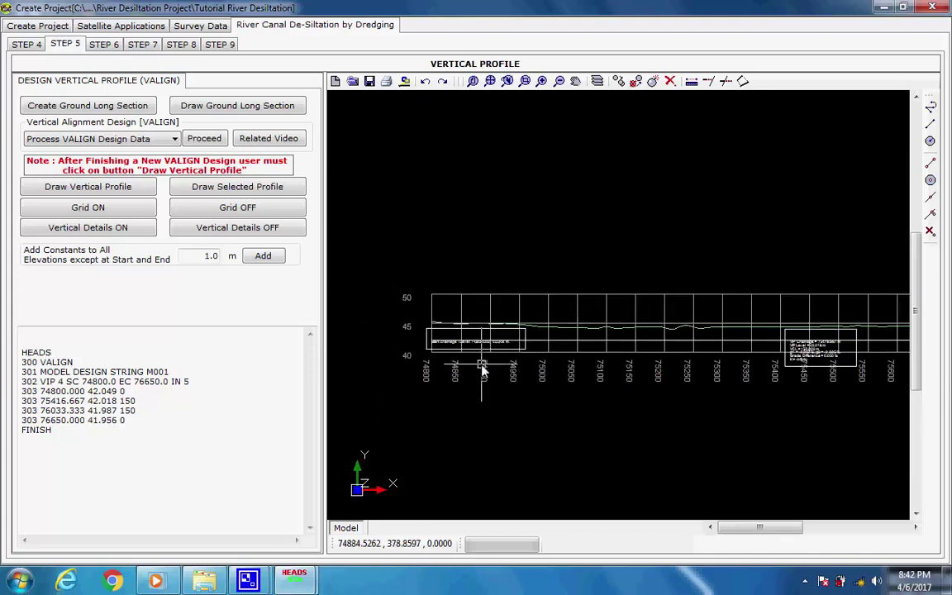
{"action": "left_click", "coordinate": [491, 81]}
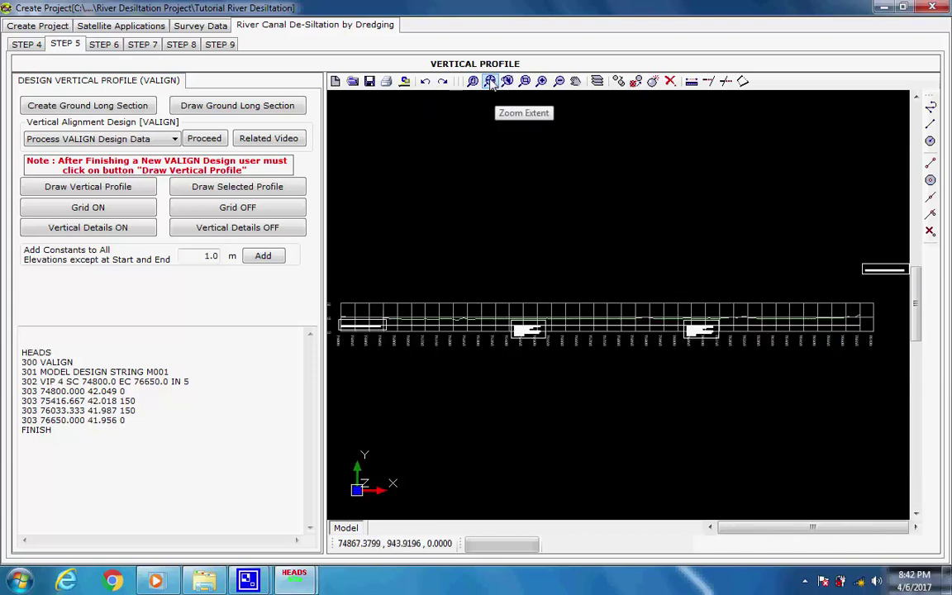
- Review the cross section offset data for the M001 offset strings, including chainages, widths and heights
{"action": "left_click", "coordinate": [115, 50]}
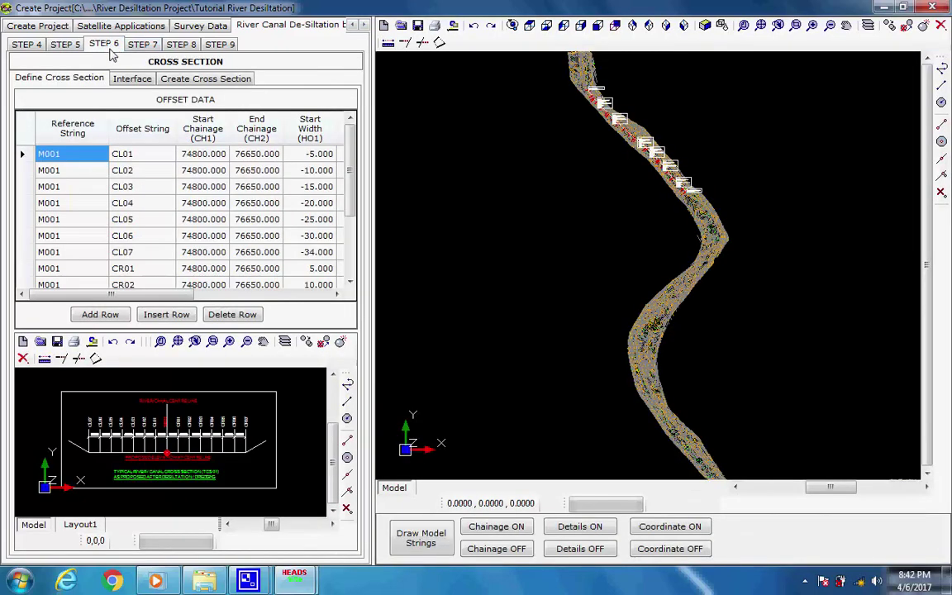
{"action": "left_click", "coordinate": [256, 297]}
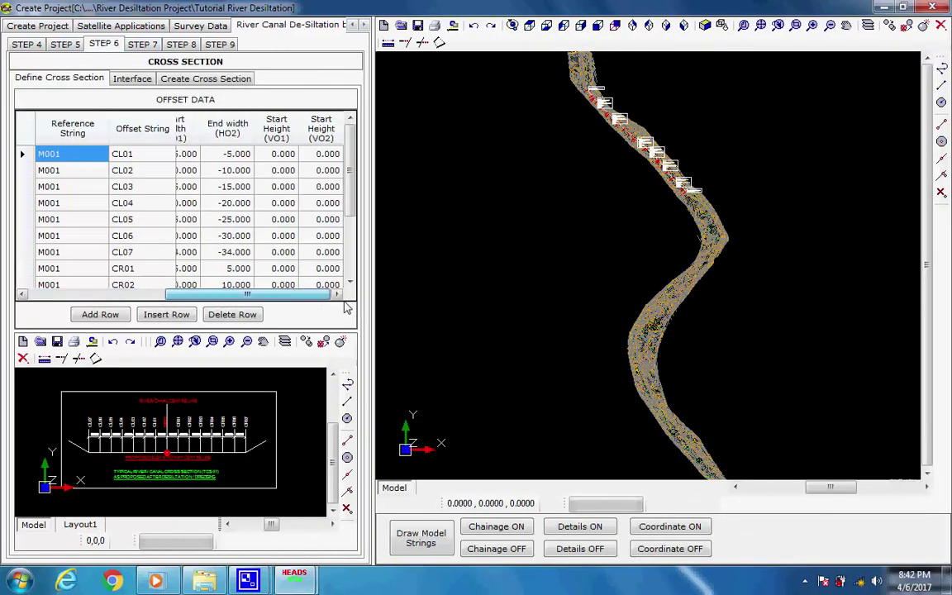
{"action": "left_click_drag", "start_coordinate": [270, 297], "coordinate": [100, 273]}
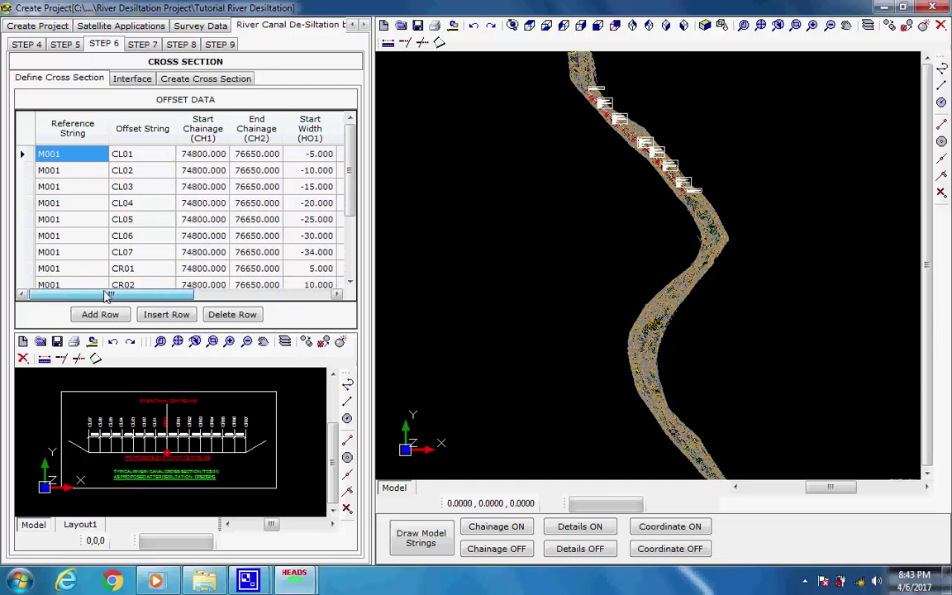
- Review the interface cut and fill data and process the OFFSET cross section strings of the DESIGN model
{"action": "left_click_drag", "start_coordinate": [350, 157], "coordinate": [361, 124]}
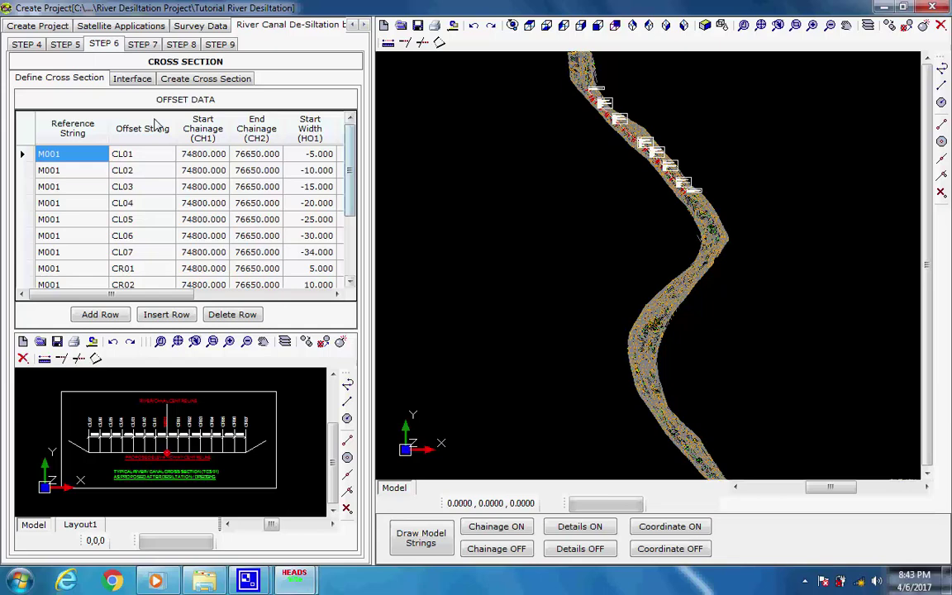
{"action": "left_click", "coordinate": [132, 80]}
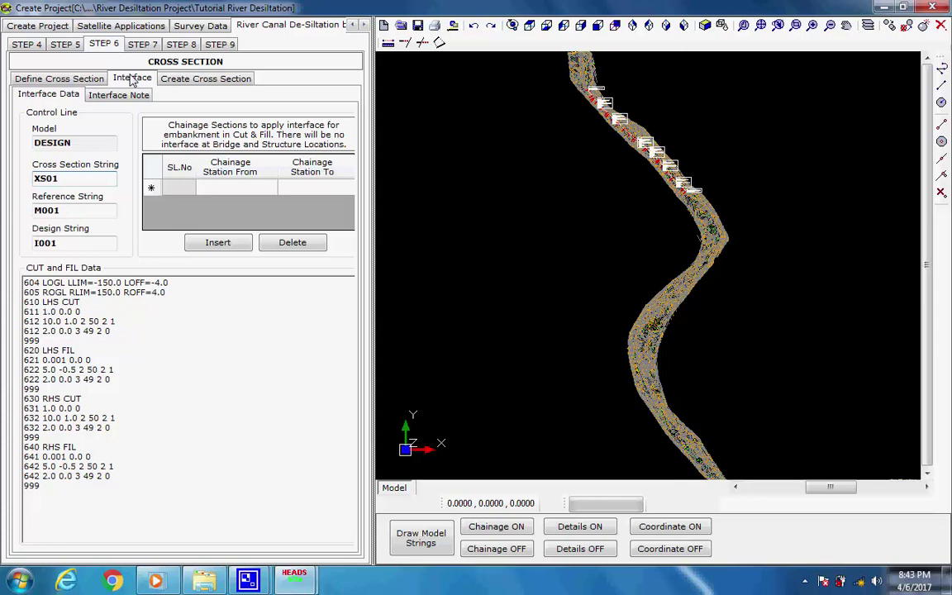
{"action": "left_click", "coordinate": [183, 80]}
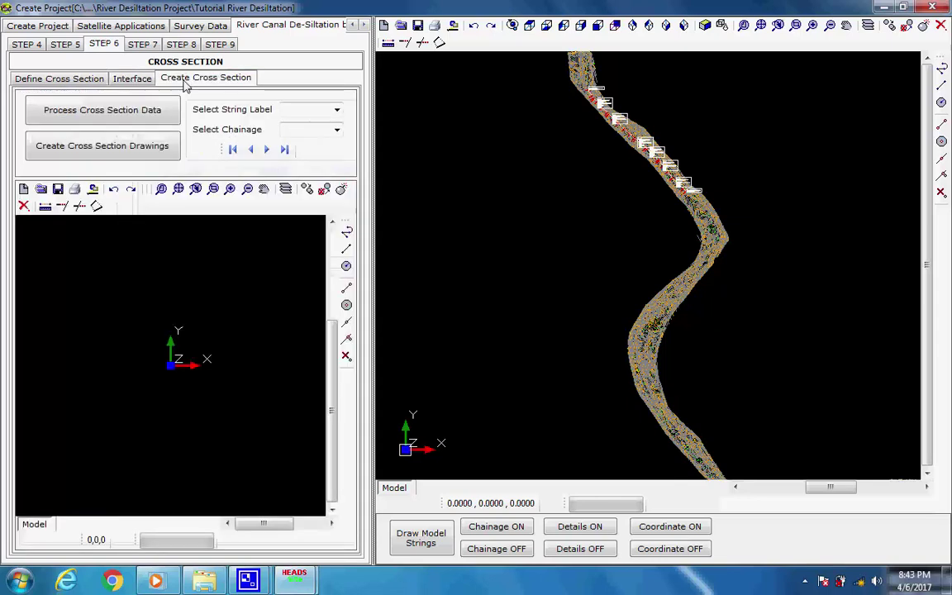
{"action": "left_click", "coordinate": [91, 115]}
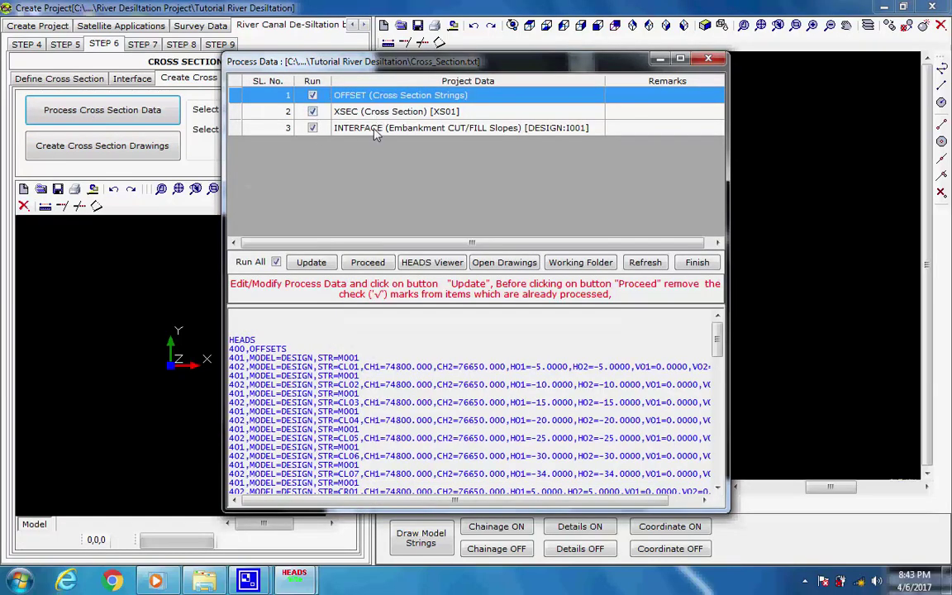
{"action": "left_click", "coordinate": [364, 263]}
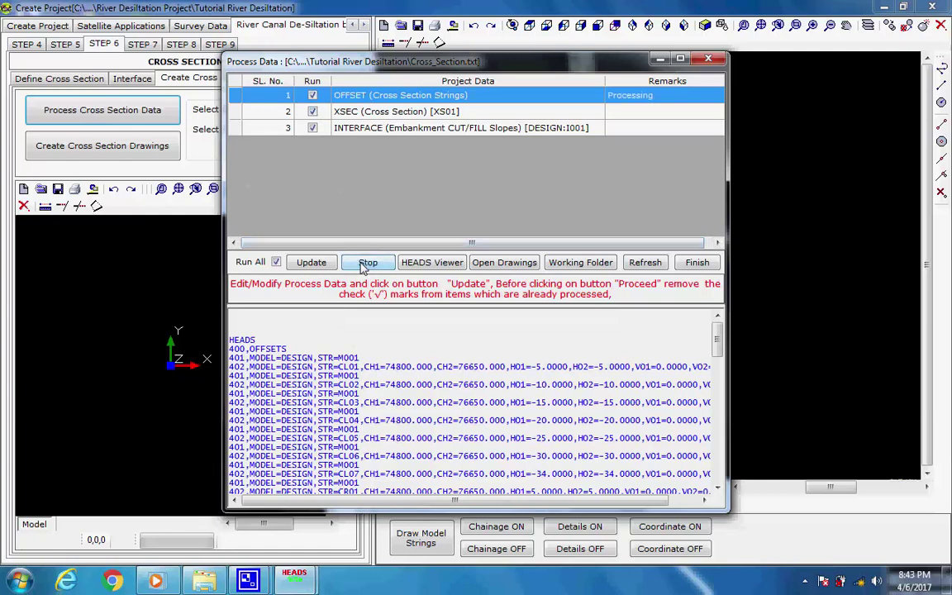
{"action": "left_click", "coordinate": [398, 210]}
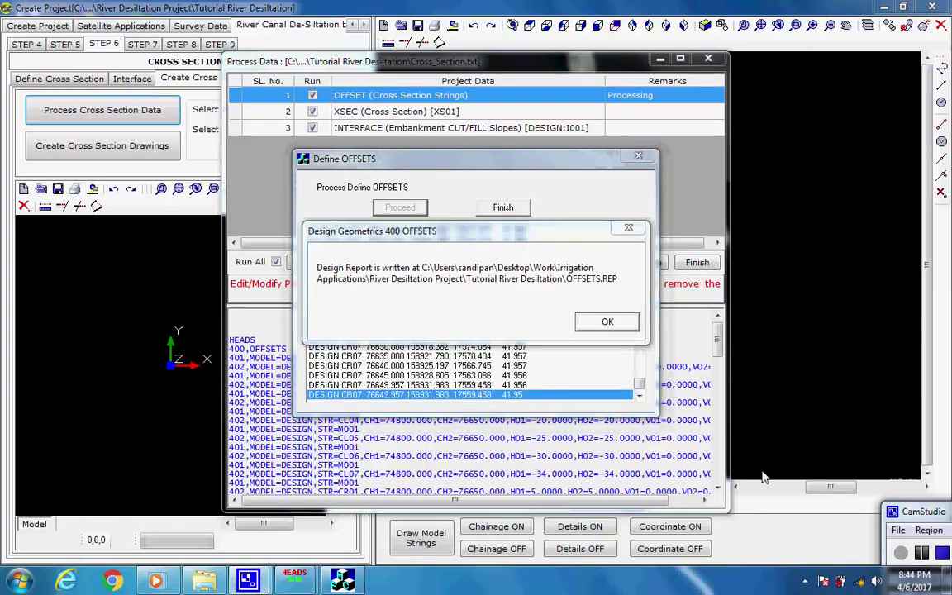
{"action": "left_click", "coordinate": [608, 323]}
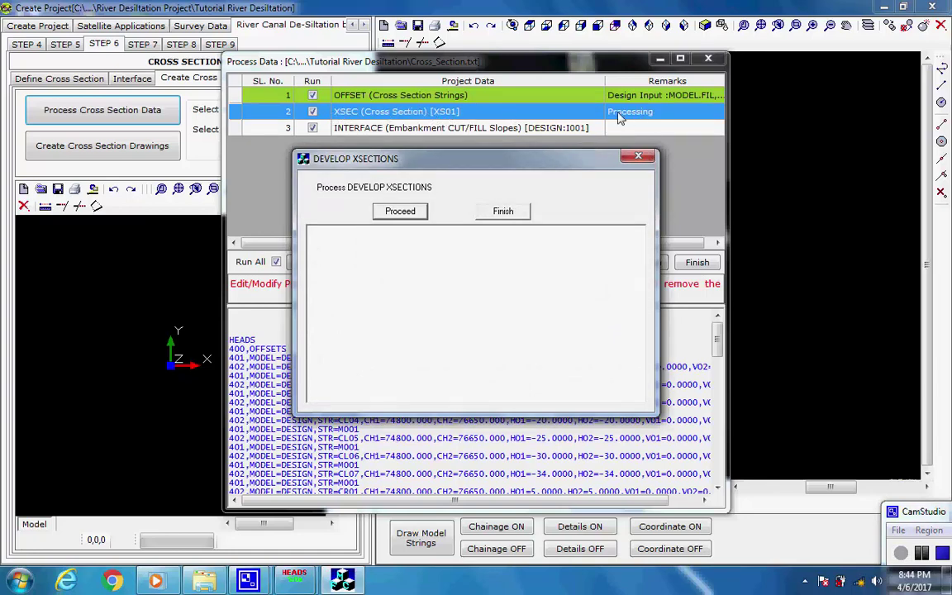
- Process the XSEC cross section data for XS01 through to completion
{"action": "left_click", "coordinate": [399, 212]}
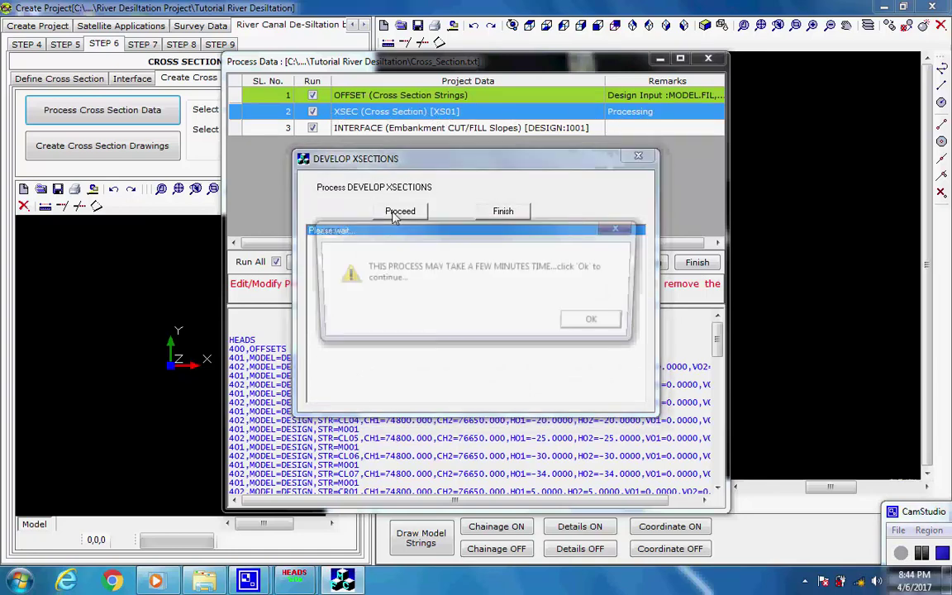
{"action": "left_click", "coordinate": [596, 323]}
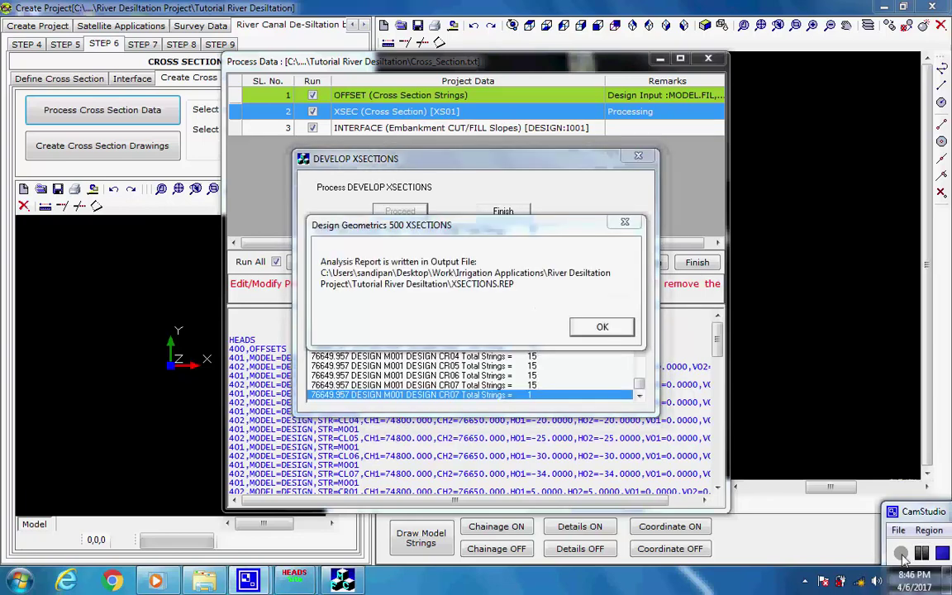
{"action": "left_click", "coordinate": [597, 329]}
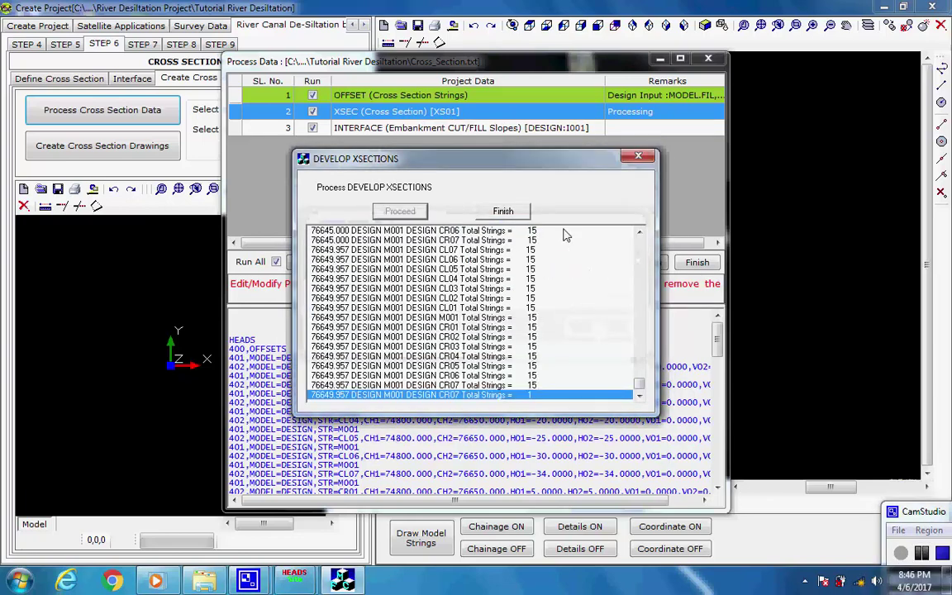
{"action": "left_click", "coordinate": [509, 212]}
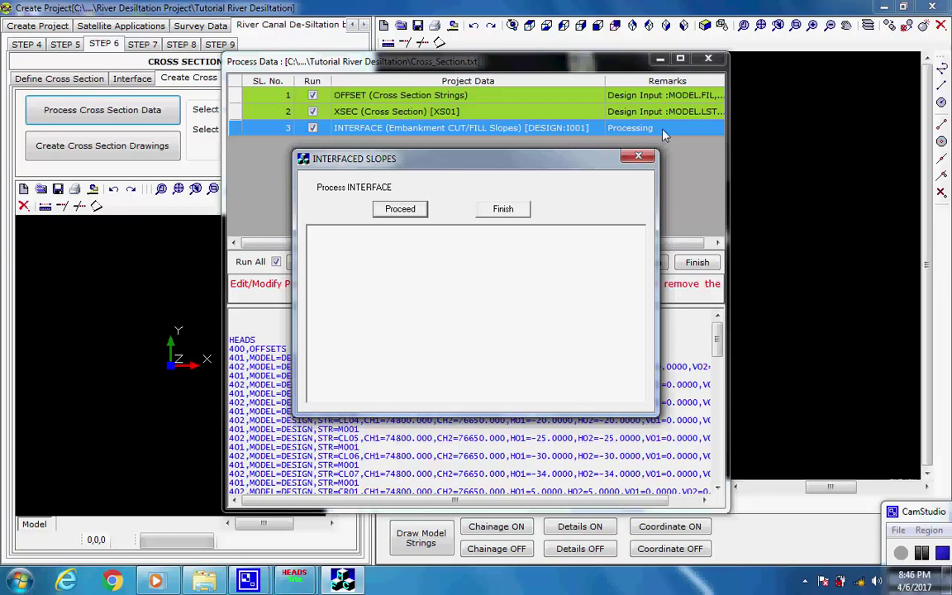
- Process the INTERFACE embankment cut and fill slopes for string I001 of the DESIGN model through to completion
{"action": "left_click", "coordinate": [399, 211]}
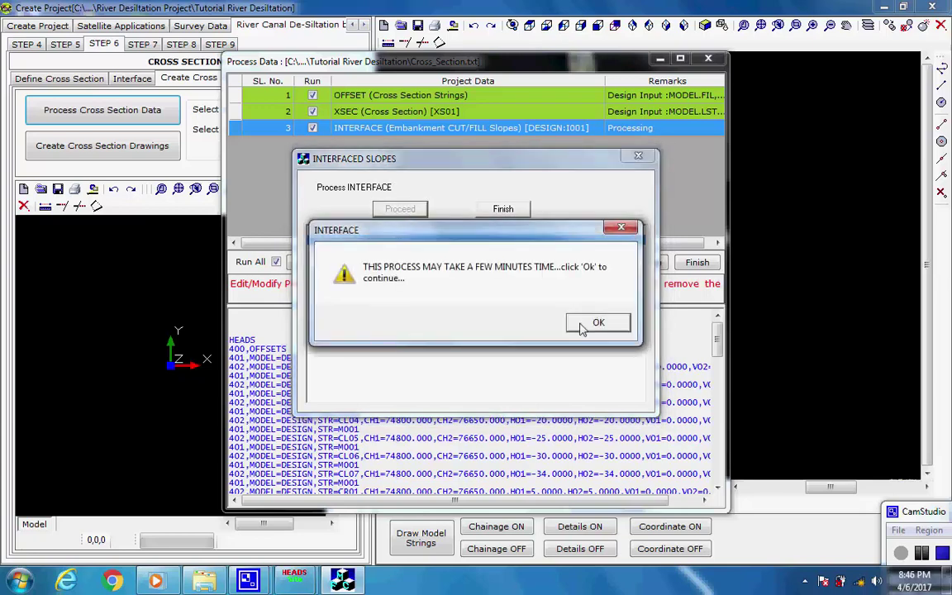
{"action": "left_click", "coordinate": [583, 326]}
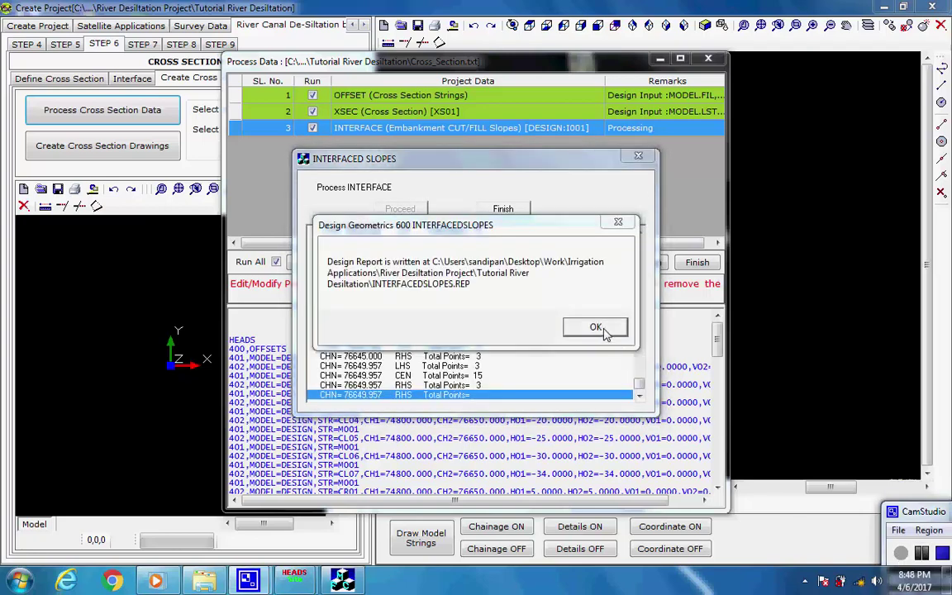
{"action": "left_click", "coordinate": [595, 328]}
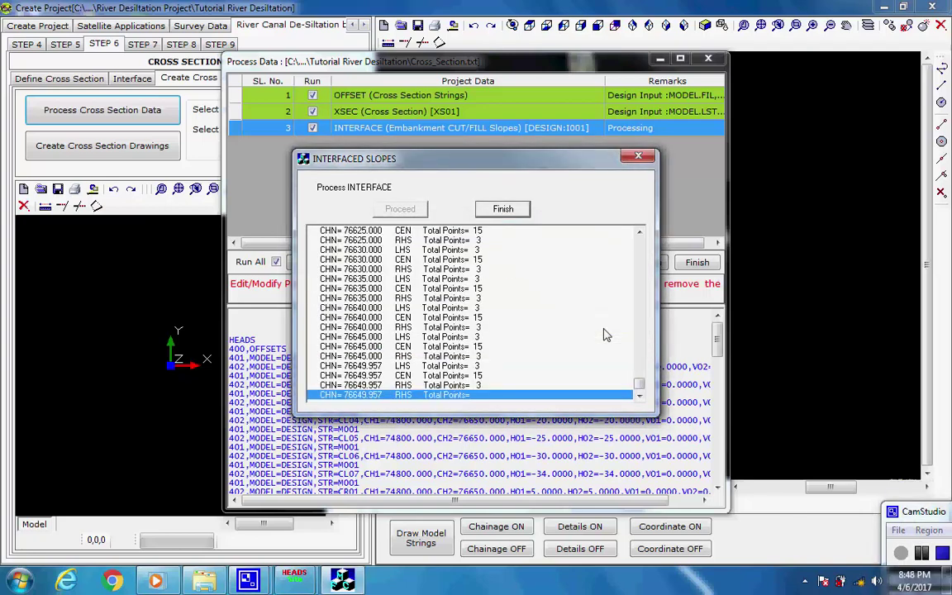
{"action": "left_click", "coordinate": [503, 210]}
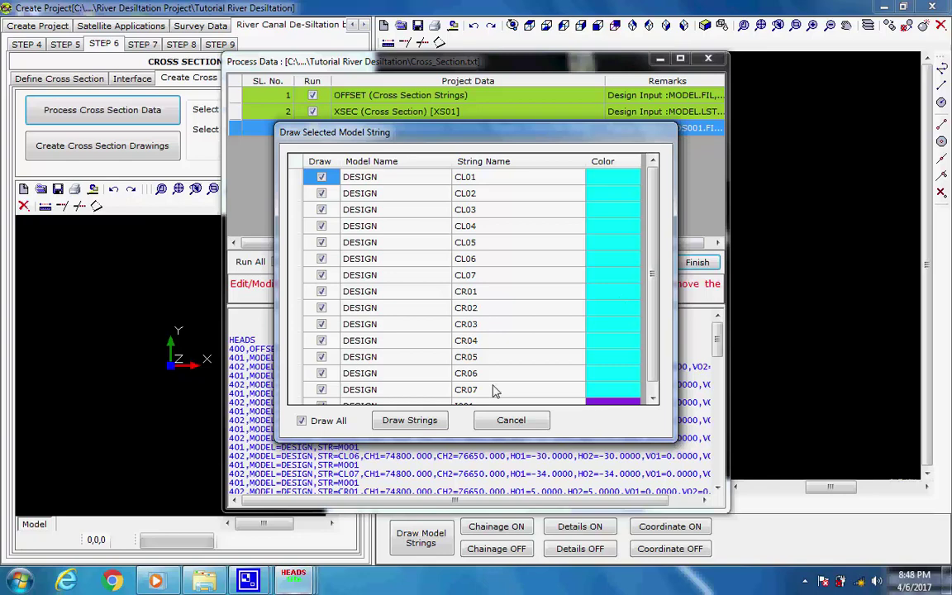
- Draw all listed DESIGN model strings, including CL01 to CL07 and CR01 to CR07, on the river plan
{"action": "left_click", "coordinate": [410, 421]}
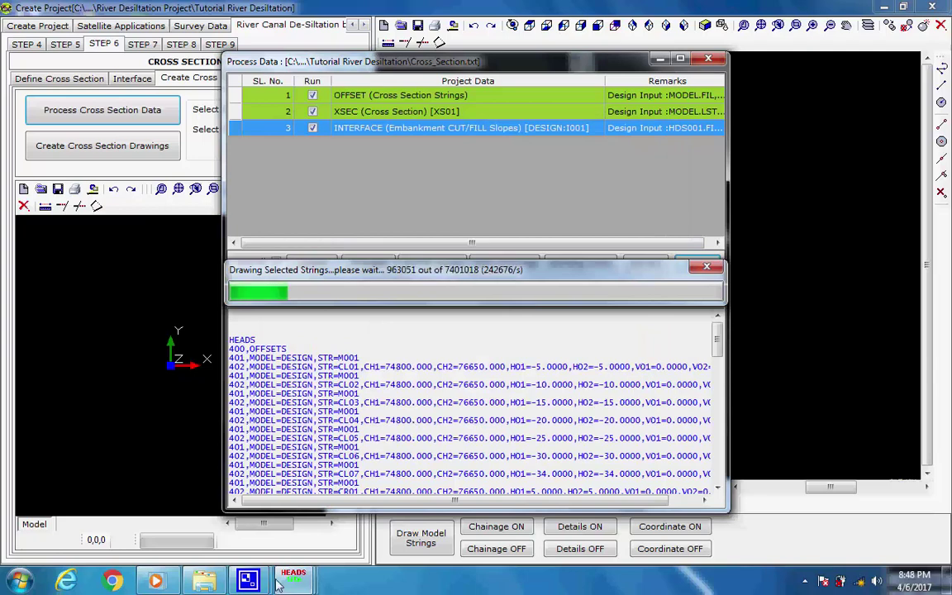
{"action": "mouse_move", "coordinate": [247, 581]}
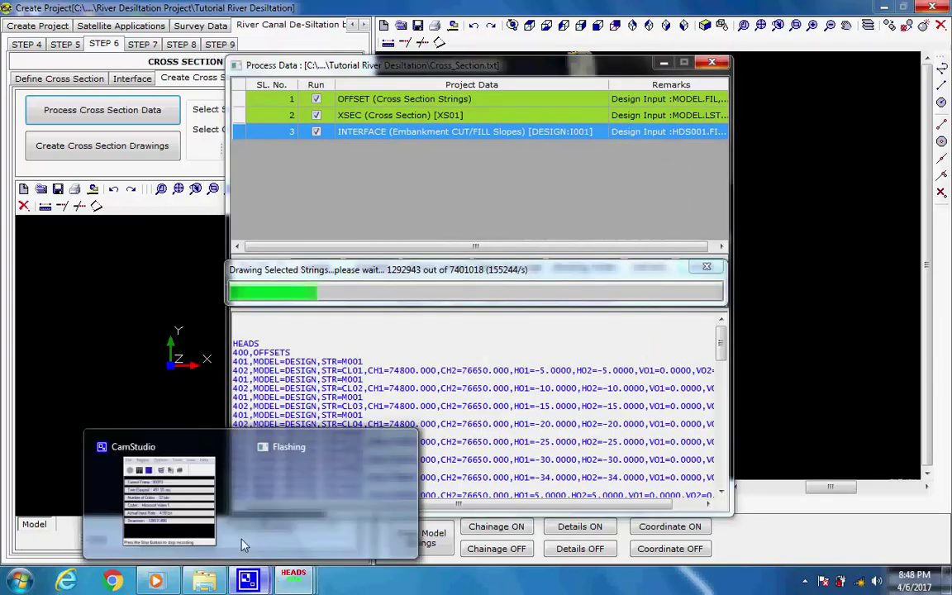
{"action": "left_click", "coordinate": [240, 548]}
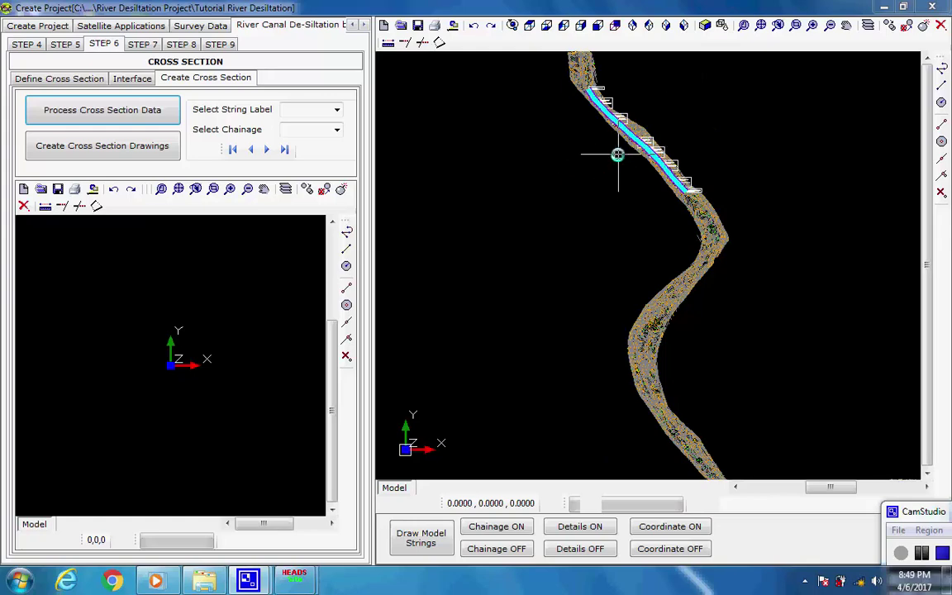
- Examine the drawn offset strings and interface slope lines along the M001 centreline against the river contours
{"action": "scroll", "coordinate": [620, 149], "scroll_direction": "up", "scroll_amount": 5}
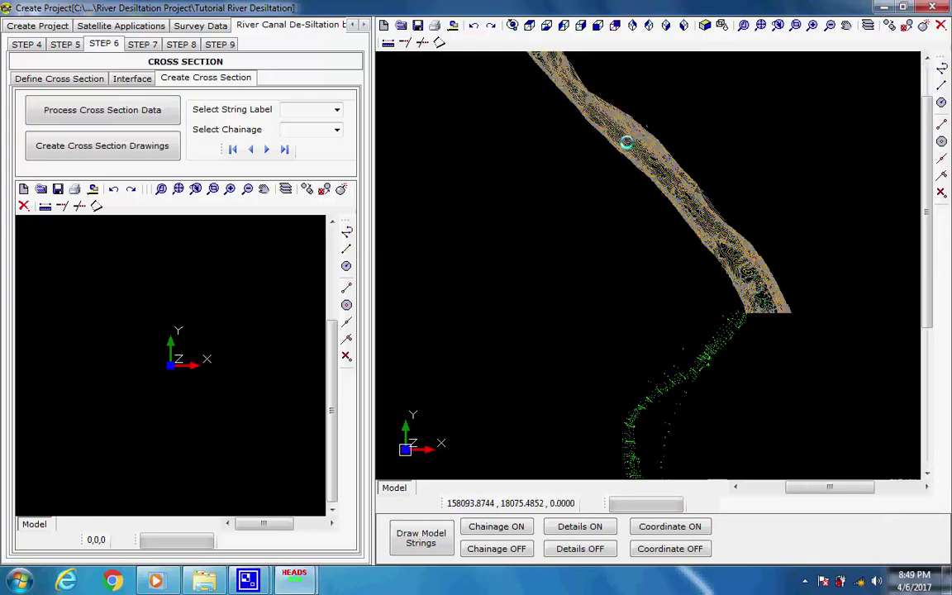
{"action": "scroll", "coordinate": [640, 138], "scroll_direction": "up", "scroll_amount": 2}
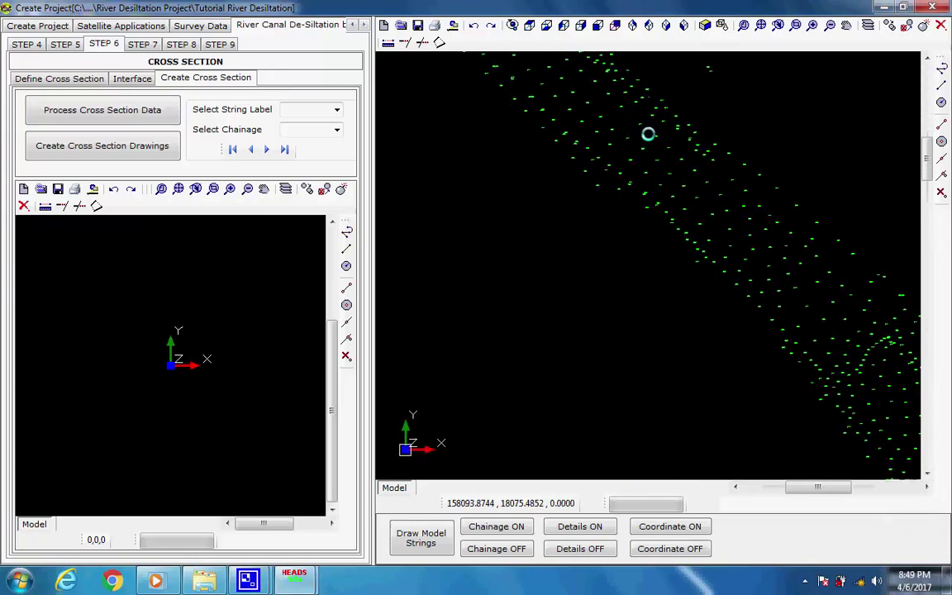
{"action": "scroll", "coordinate": [649, 133], "scroll_direction": "up", "scroll_amount": 1}
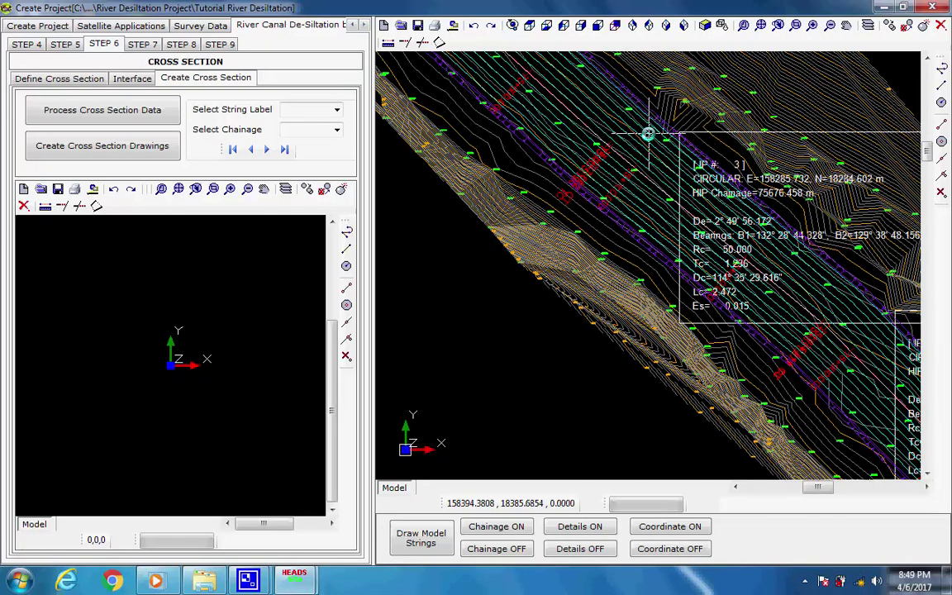
{"action": "scroll", "coordinate": [642, 134], "scroll_direction": "up", "scroll_amount": 1}
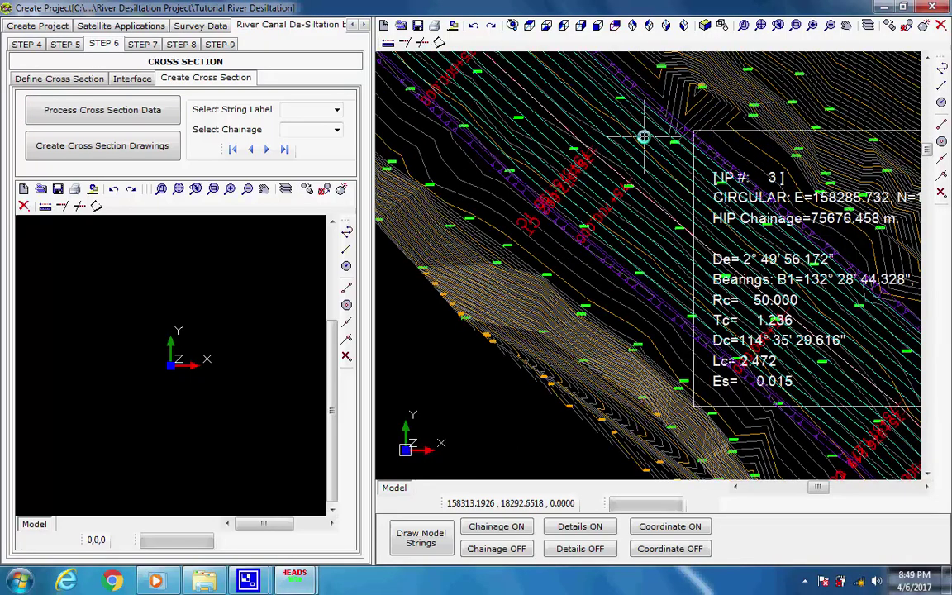
{"action": "scroll", "coordinate": [720, 323], "scroll_direction": "up", "scroll_amount": 2}
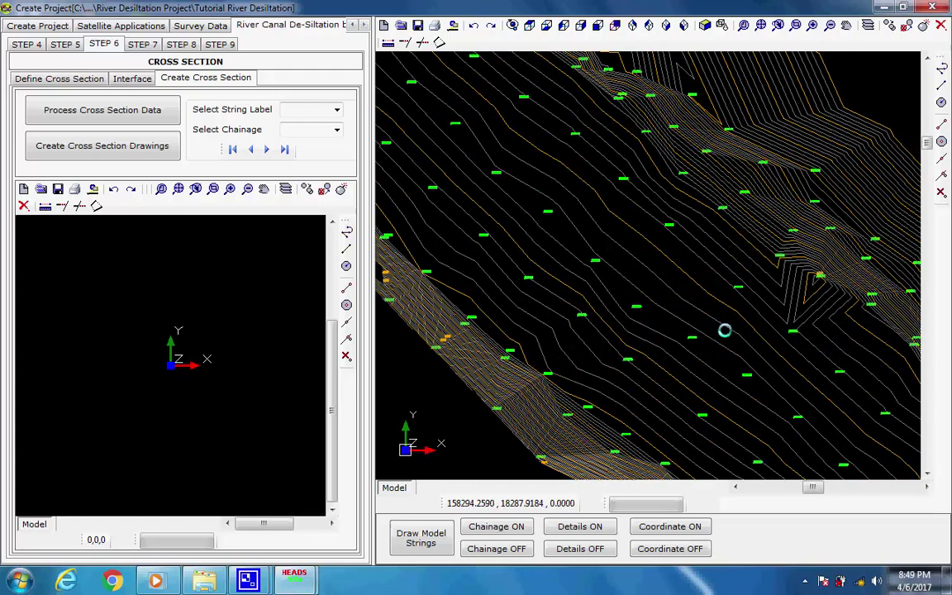
{"action": "scroll", "coordinate": [702, 322], "scroll_direction": "down", "scroll_amount": 2}
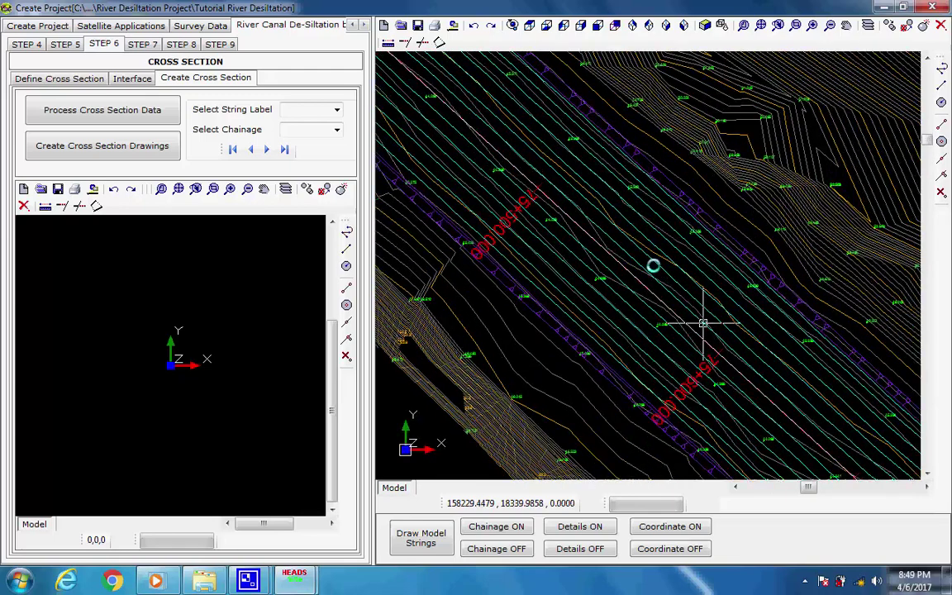
{"action": "scroll", "coordinate": [599, 239], "scroll_direction": "up", "scroll_amount": 2}
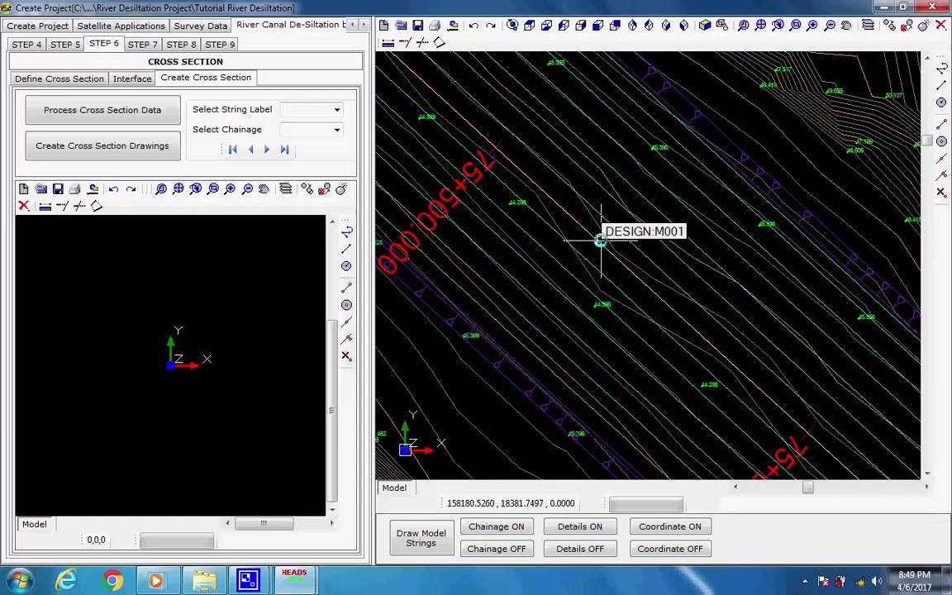
{"action": "scroll", "coordinate": [599, 239], "scroll_direction": "down", "scroll_amount": 1}
{"action": "scroll", "coordinate": [600, 240], "scroll_direction": "down", "scroll_amount": 1}
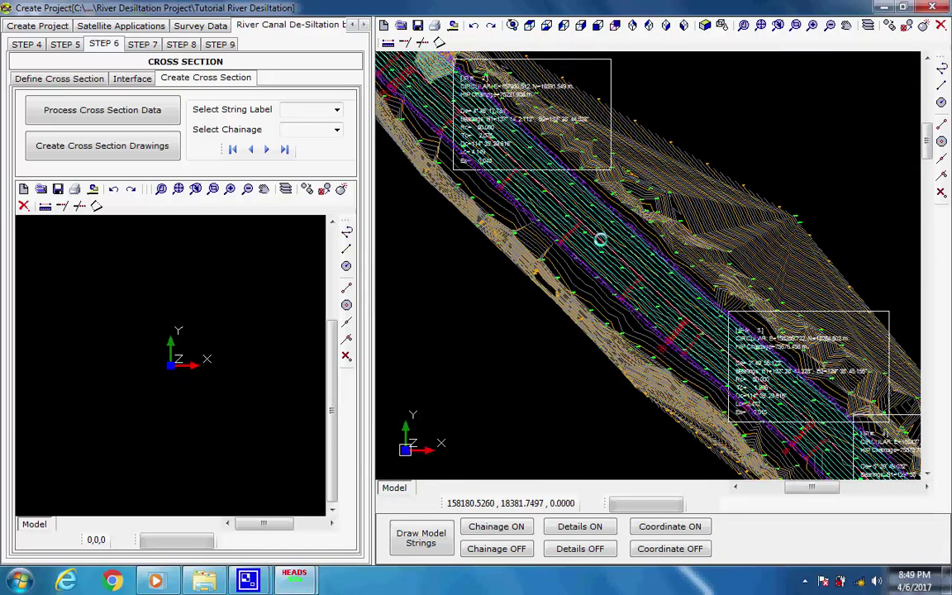
{"action": "scroll", "coordinate": [600, 240], "scroll_direction": "down", "scroll_amount": 2}
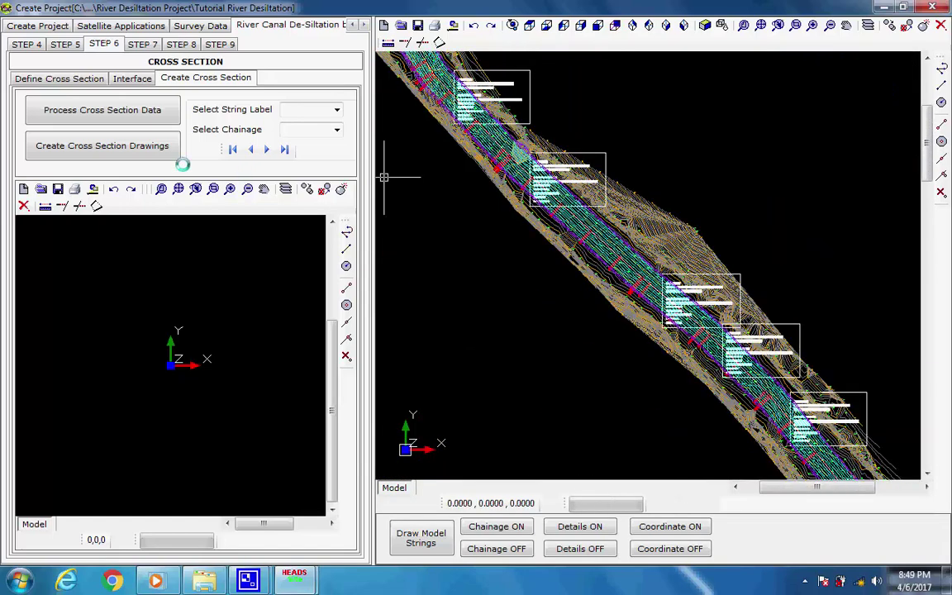
- Create the cross section drawings and inspect the I001 section at chainage 74800
{"action": "left_click", "coordinate": [138, 145]}
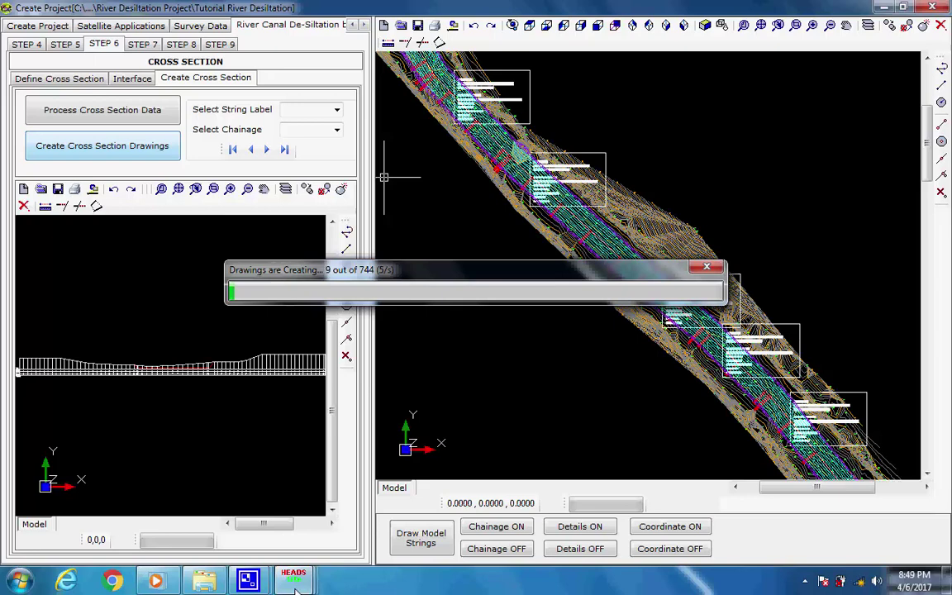
{"action": "left_click", "coordinate": [840, 581]}
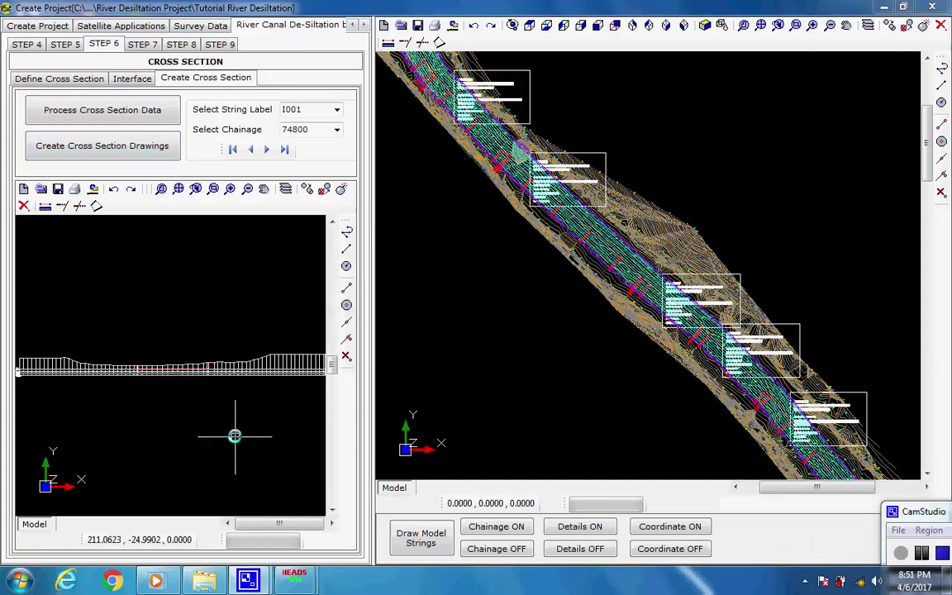
{"action": "scroll", "coordinate": [157, 379], "scroll_direction": "up", "scroll_amount": 1}
{"action": "scroll", "coordinate": [166, 378], "scroll_direction": "up", "scroll_amount": 4}
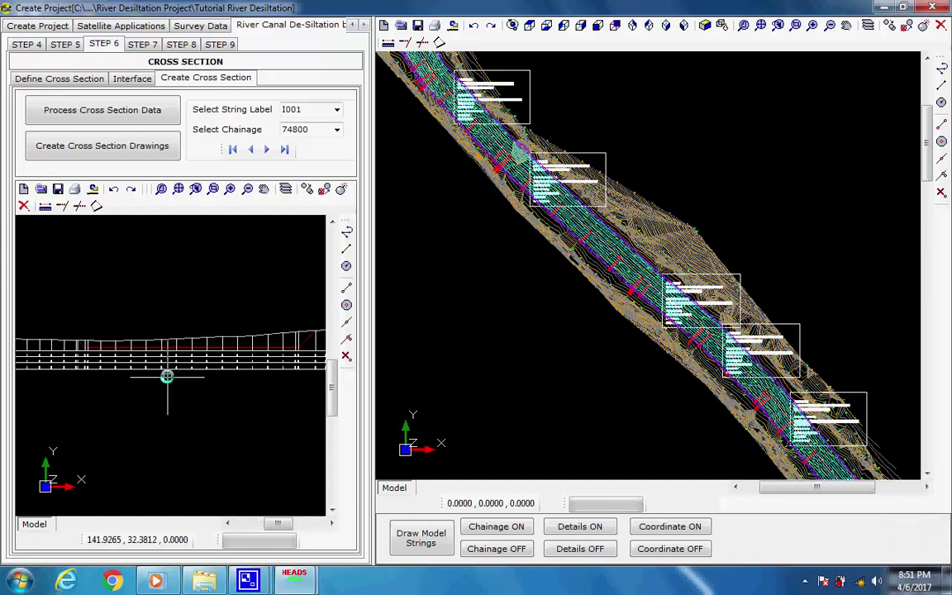
{"action": "scroll", "coordinate": [173, 361], "scroll_direction": "down", "scroll_amount": 4}
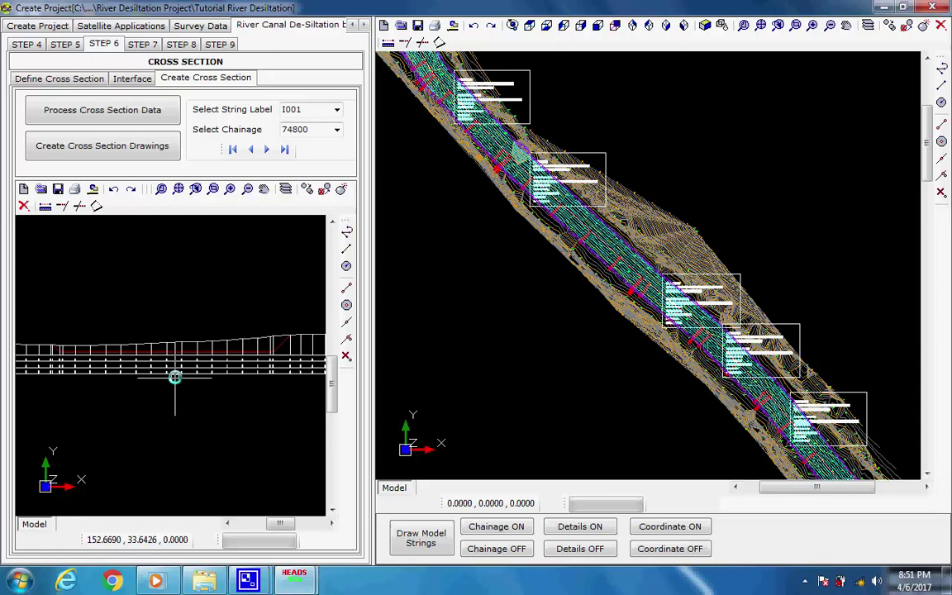
- Browse the I001 cross section drawings from chainage 74840 through 74860
{"action": "left_click", "coordinate": [337, 129]}
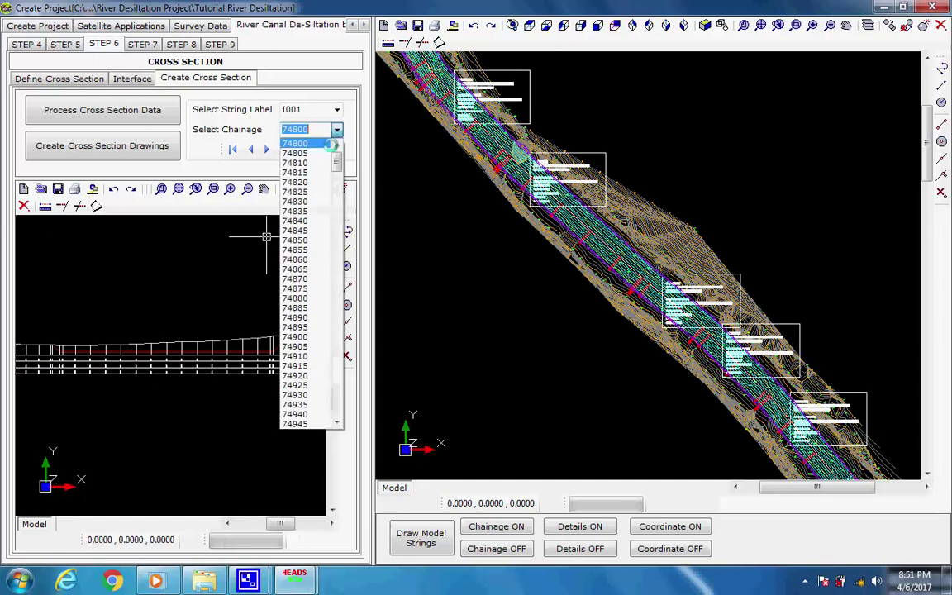
{"action": "left_click", "coordinate": [311, 219]}
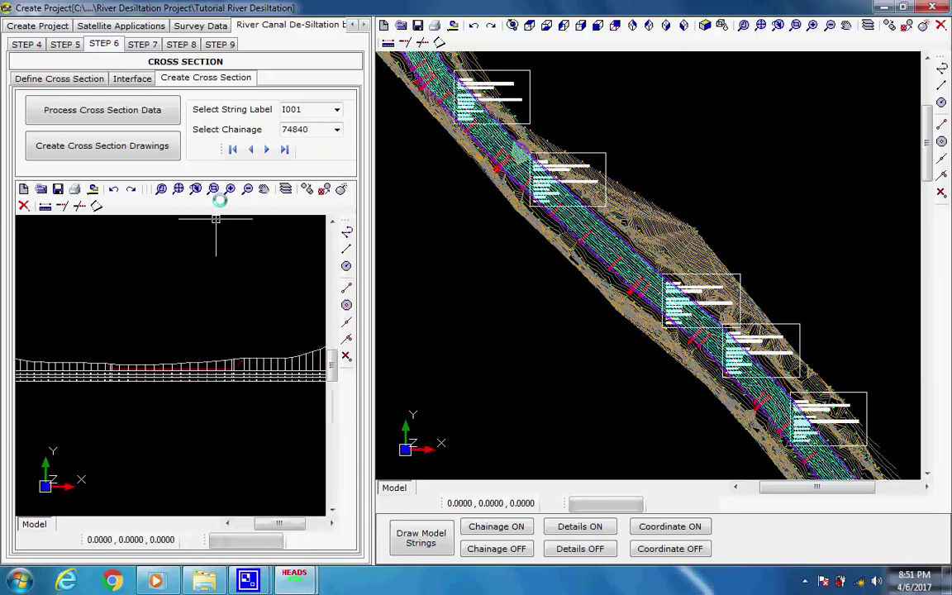
{"action": "left_click", "coordinate": [267, 149]}
{"action": "left_click", "coordinate": [267, 148]}
{"action": "left_click", "coordinate": [266, 149]}
{"action": "left_click", "coordinate": [267, 149]}
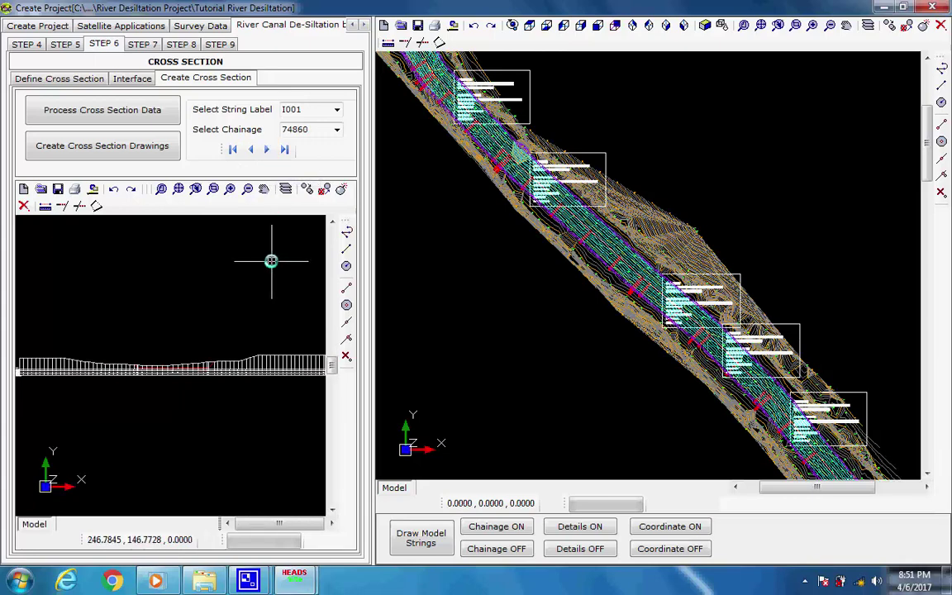
- Process the earthwork and mass haul VOLUME data for chainage 74800 to 76650 with the listed settings
{"action": "left_click", "coordinate": [150, 44]}
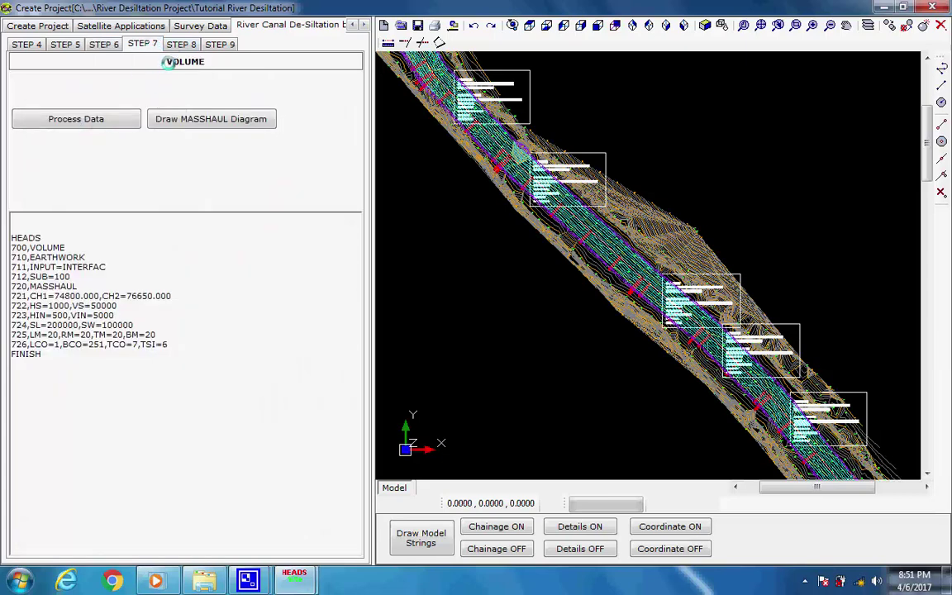
{"action": "double_click", "coordinate": [70, 247]}
{"action": "double_click", "coordinate": [49, 259]}
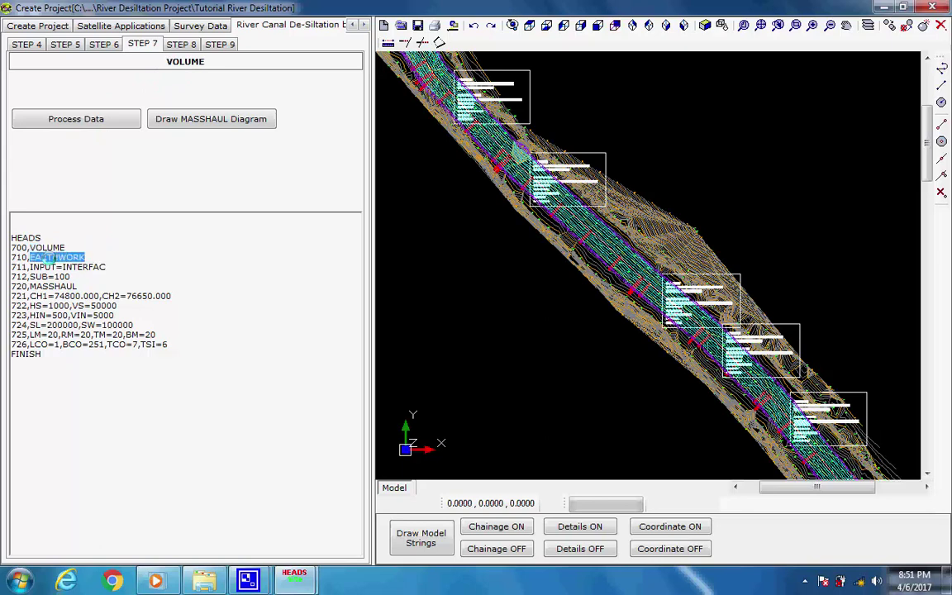
{"action": "left_click", "coordinate": [87, 257]}
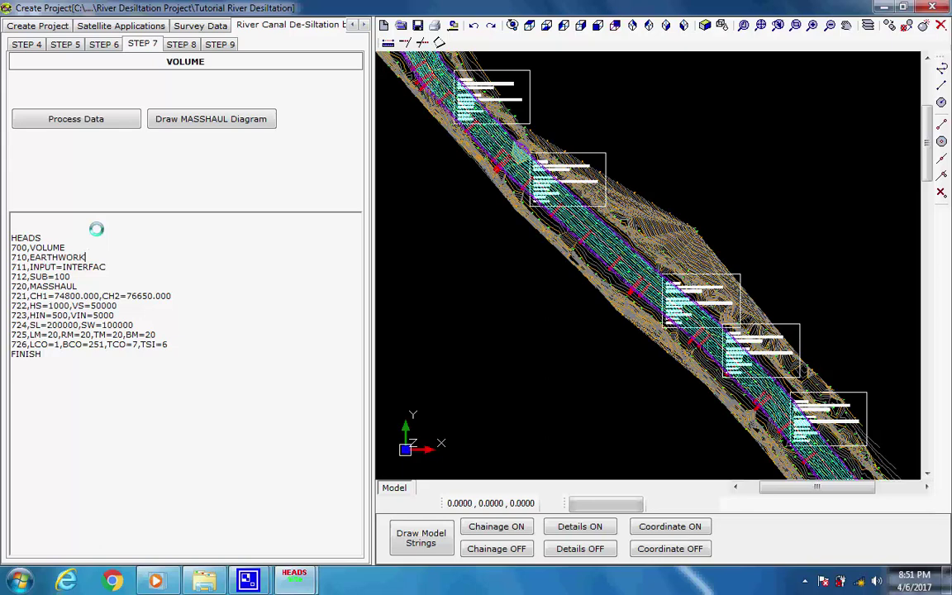
{"action": "left_click", "coordinate": [93, 120]}
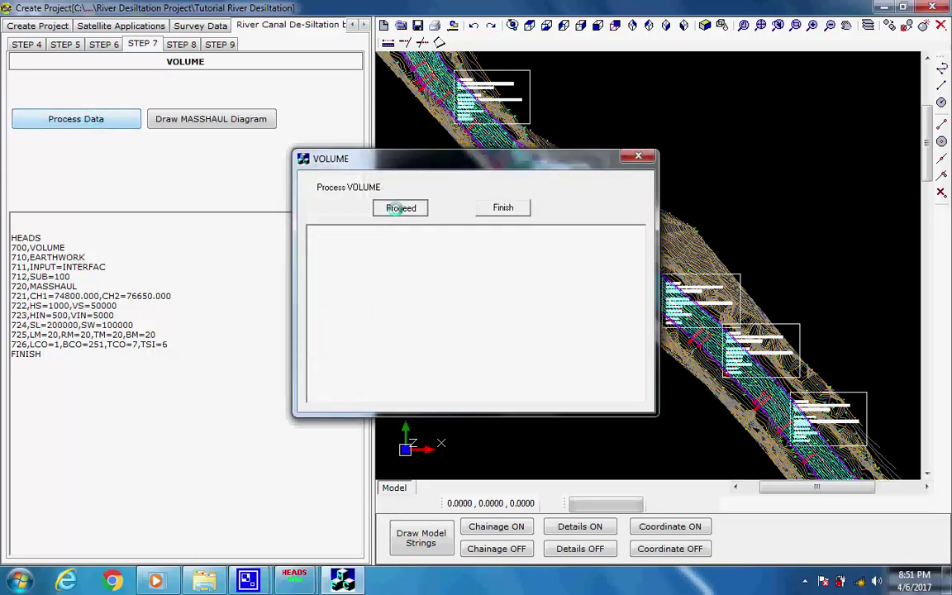
{"action": "left_click", "coordinate": [400, 208]}
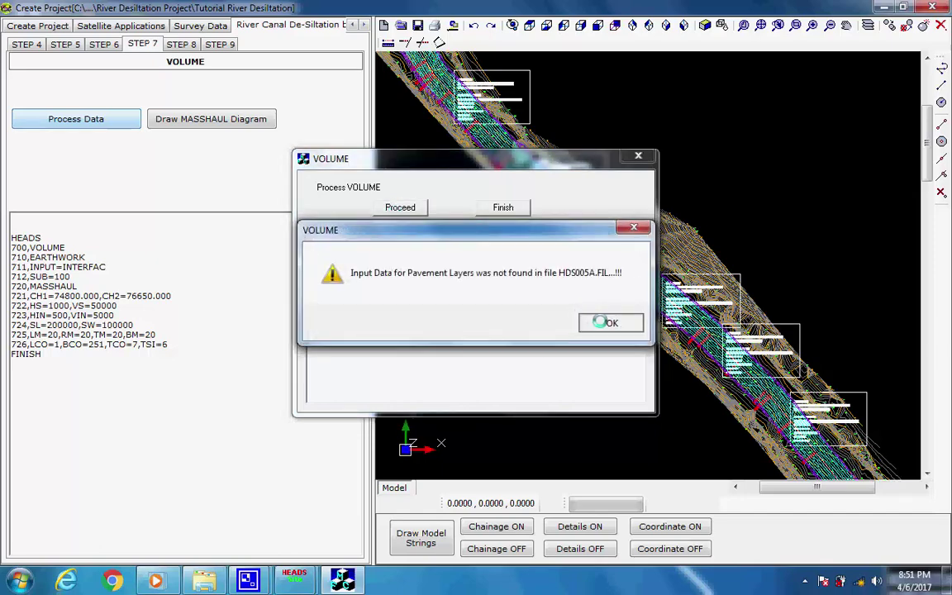
{"action": "left_click", "coordinate": [607, 322]}
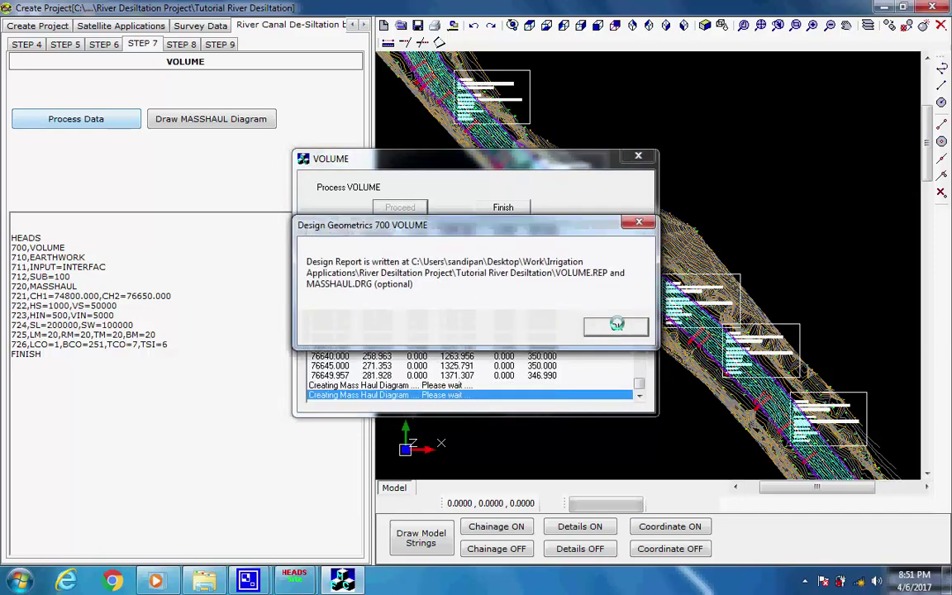
{"action": "left_click", "coordinate": [612, 323]}
{"action": "left_click", "coordinate": [506, 207]}
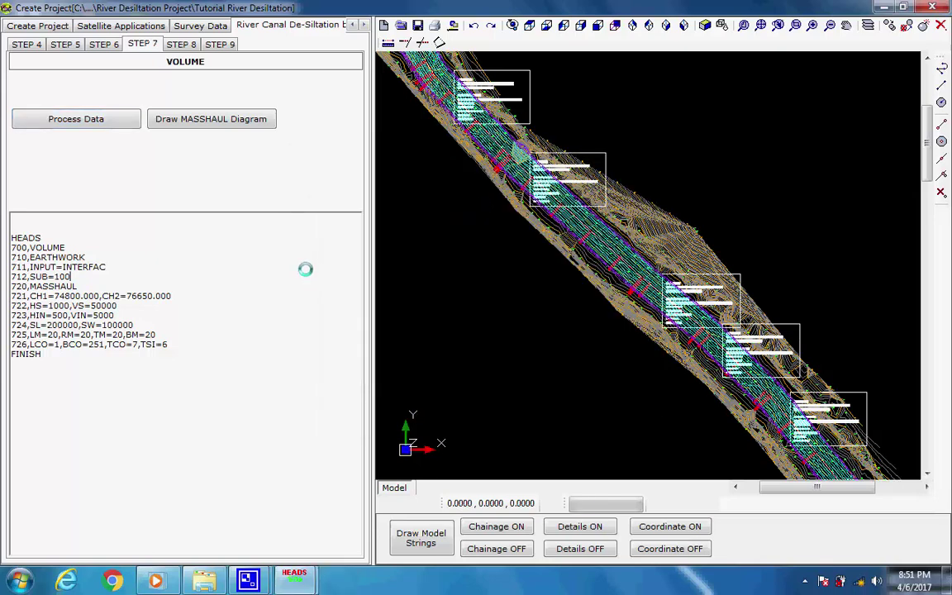
- Generate the design plan drawing from the listed DESIGN model strings with the existing grid and chainage settings
{"action": "left_click", "coordinate": [184, 45]}
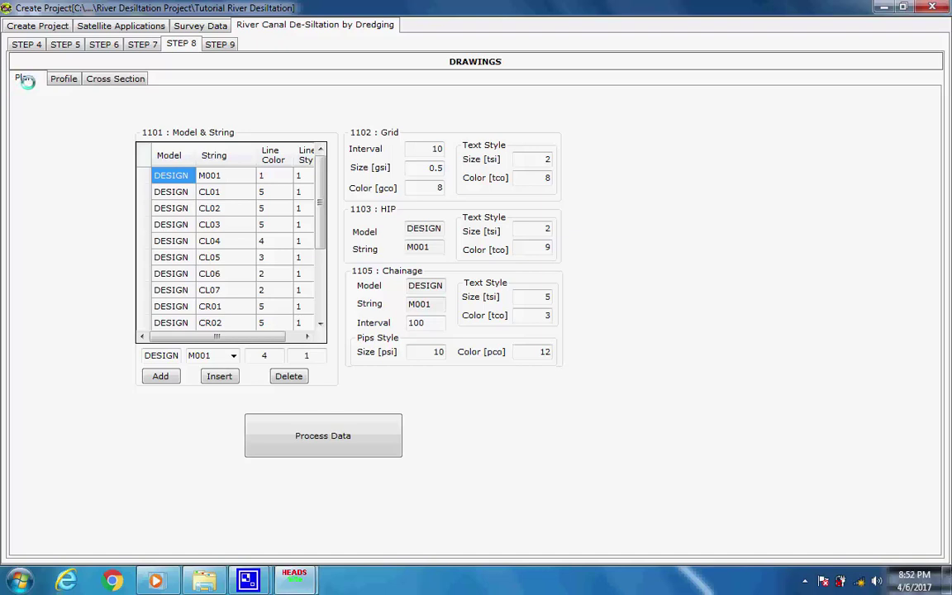
{"action": "left_click", "coordinate": [306, 434]}
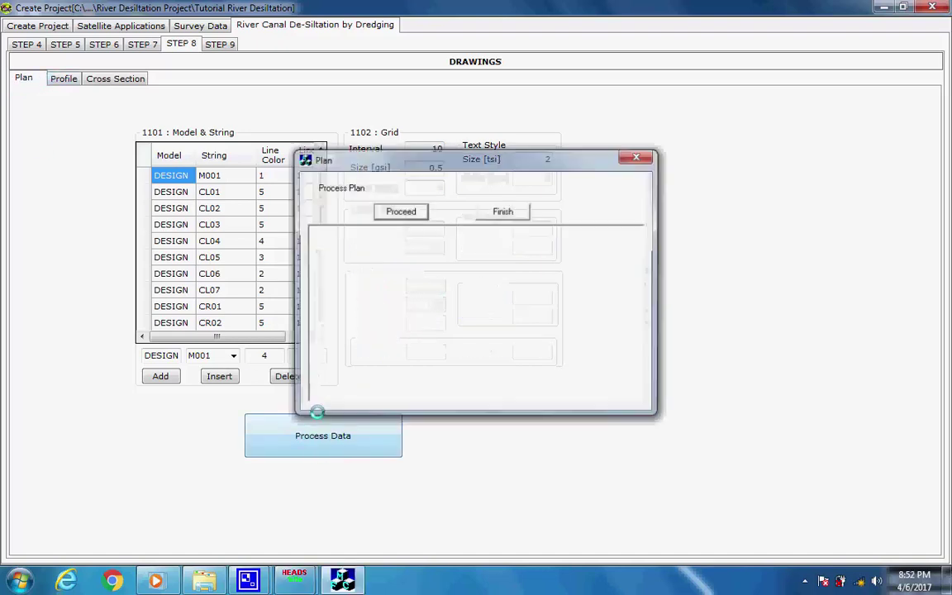
{"action": "left_click", "coordinate": [395, 212]}
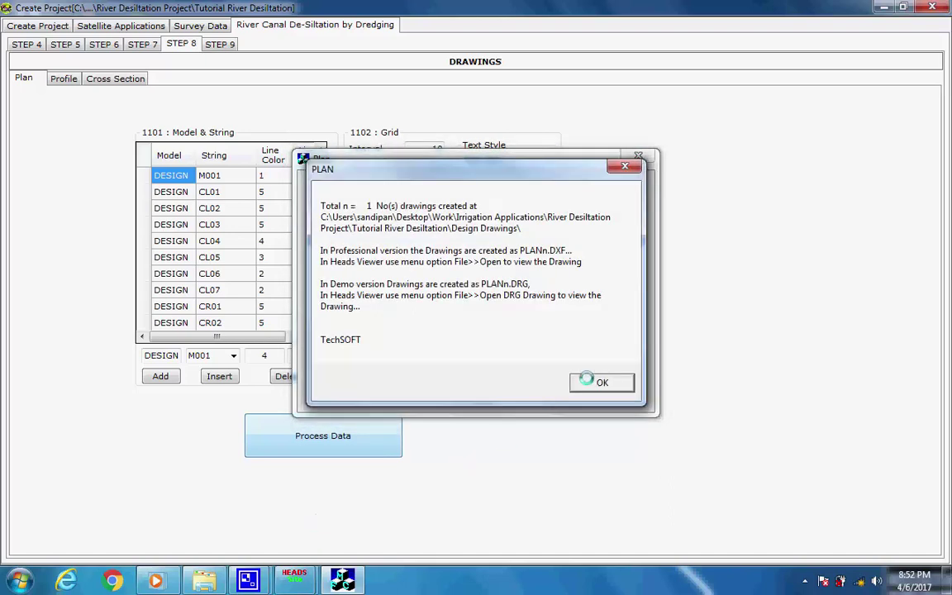
{"action": "left_click", "coordinate": [591, 380]}
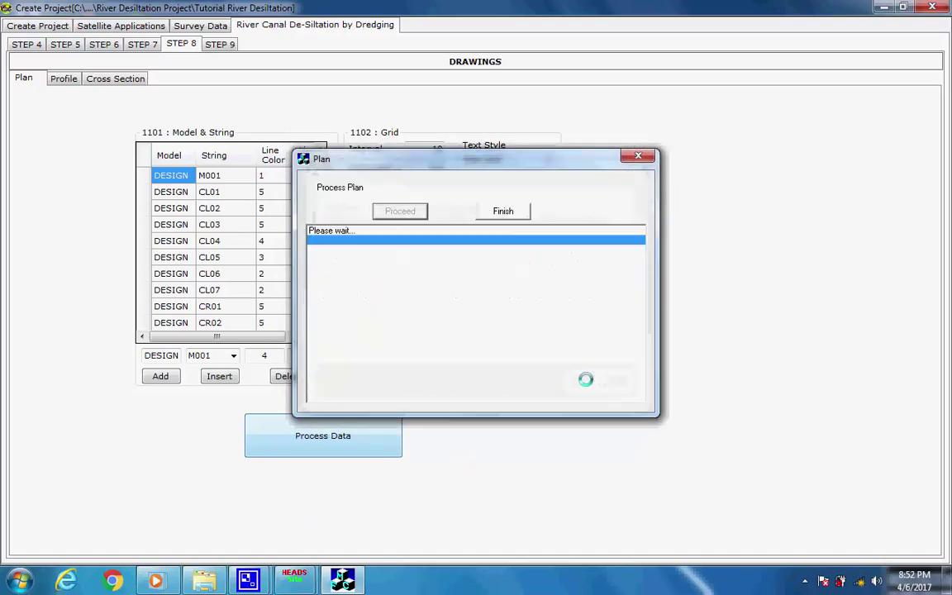
{"action": "left_click", "coordinate": [521, 211]}
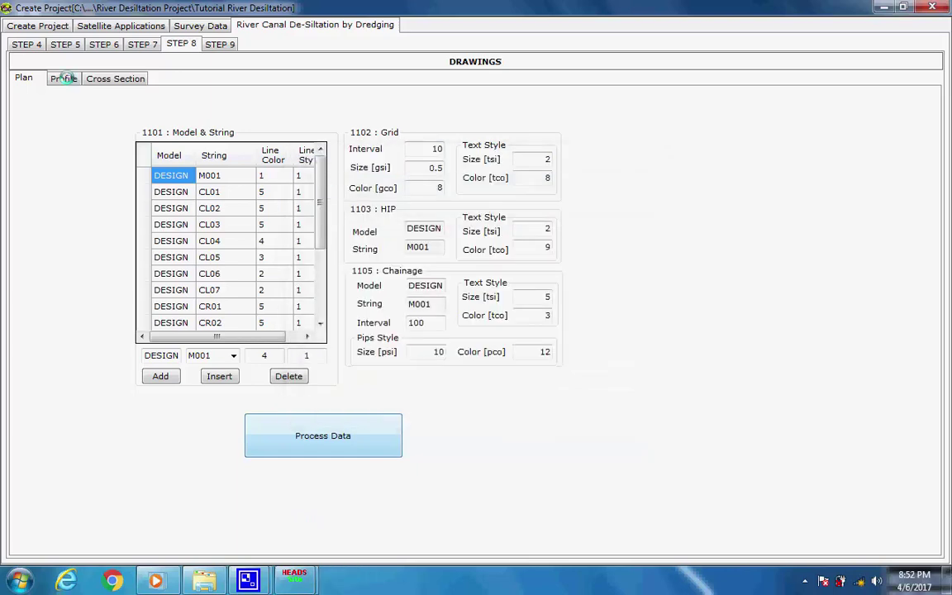
- Generate the longitudinal profile drawing for strings M001 and E001 with the existing scale and sheet settings
{"action": "left_click", "coordinate": [64, 77]}
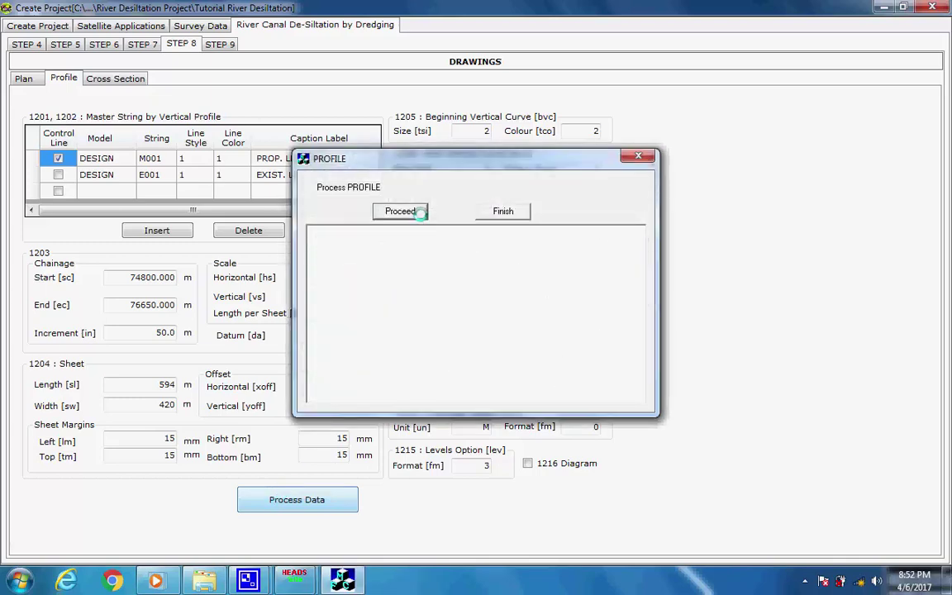
{"action": "left_click", "coordinate": [417, 211]}
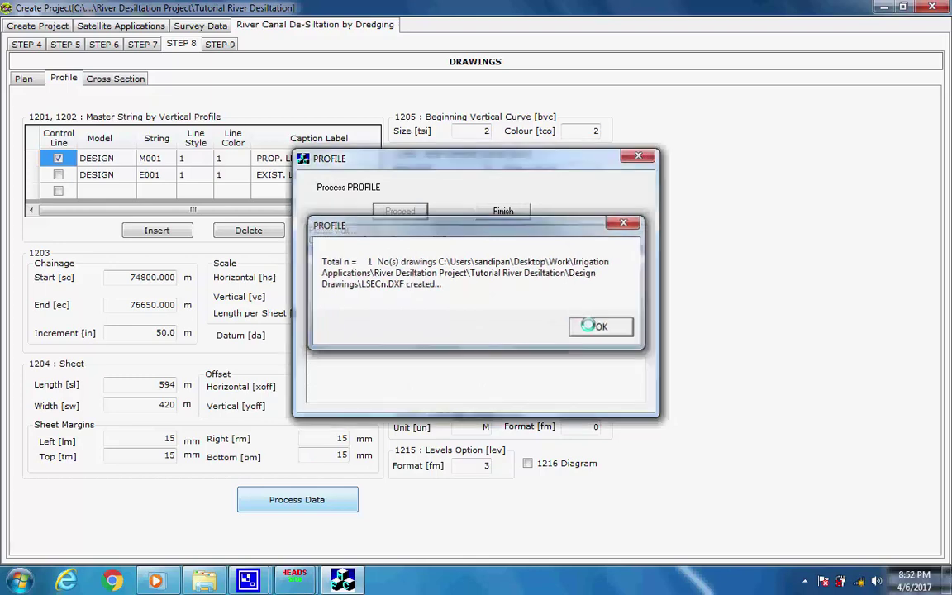
{"action": "left_click", "coordinate": [595, 323]}
{"action": "left_click", "coordinate": [519, 212]}
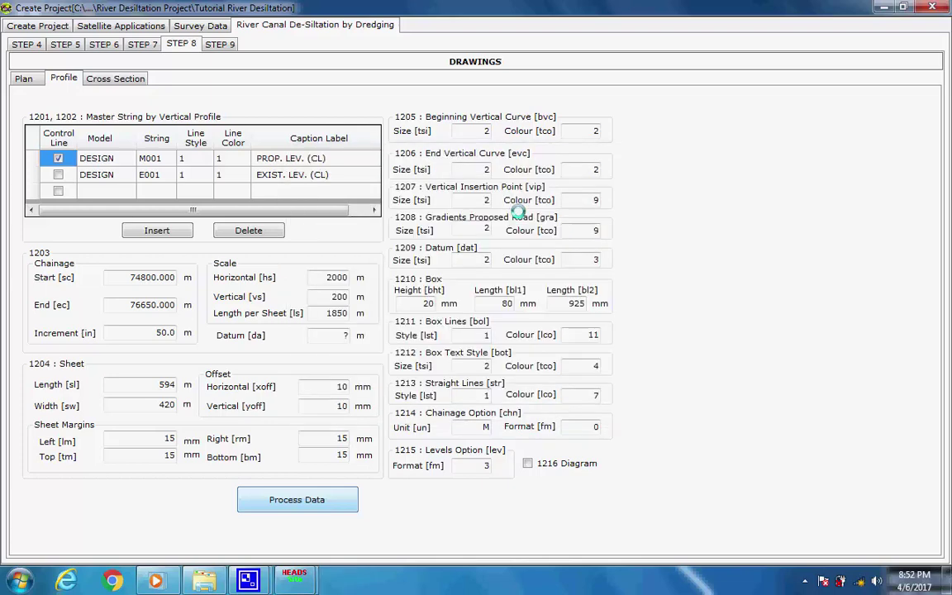
- Generate the cross section drawings from INTERFACE data for chainage 74800 to 76650 at 25 m increments
{"action": "left_click", "coordinate": [118, 78]}
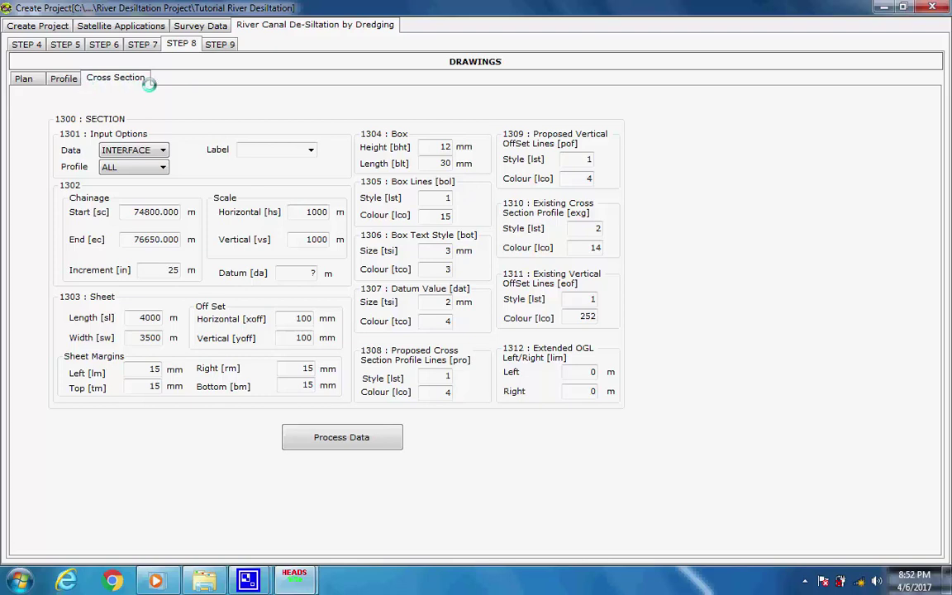
{"action": "left_click", "coordinate": [329, 437]}
{"action": "left_click", "coordinate": [399, 213]}
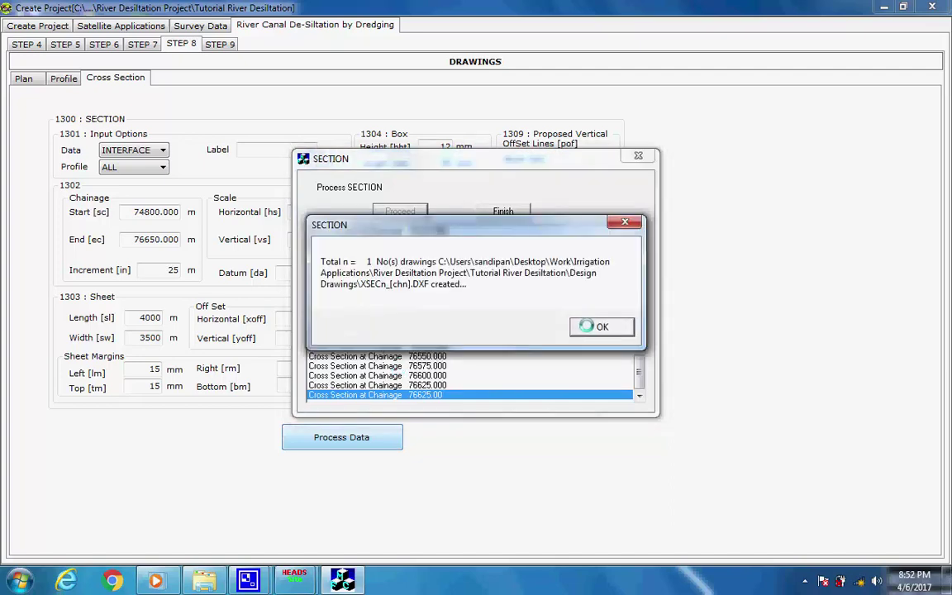
{"action": "left_click", "coordinate": [601, 325]}
{"action": "left_click", "coordinate": [507, 210]}
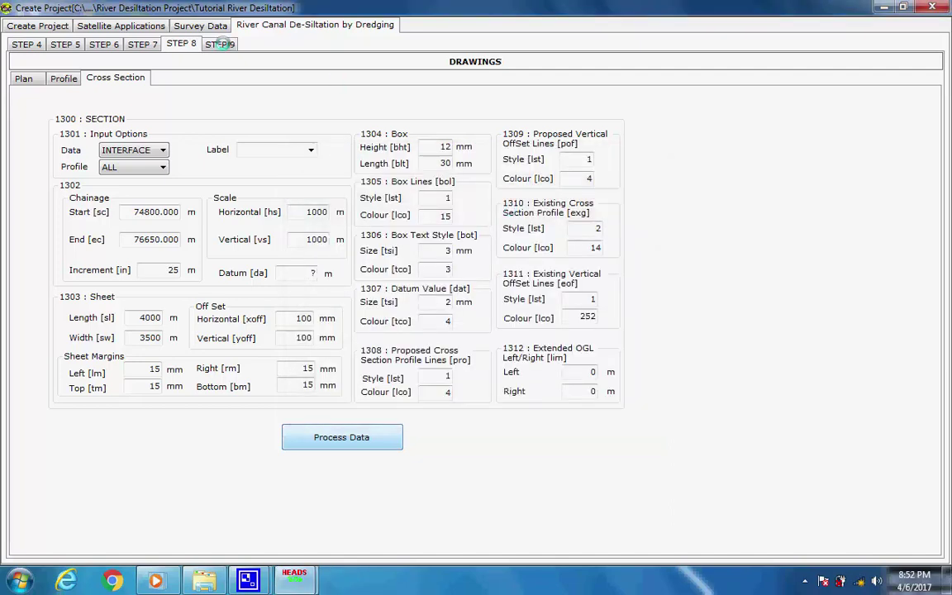
- Create the project data file for the river desiltation design
{"action": "left_click", "coordinate": [220, 44]}
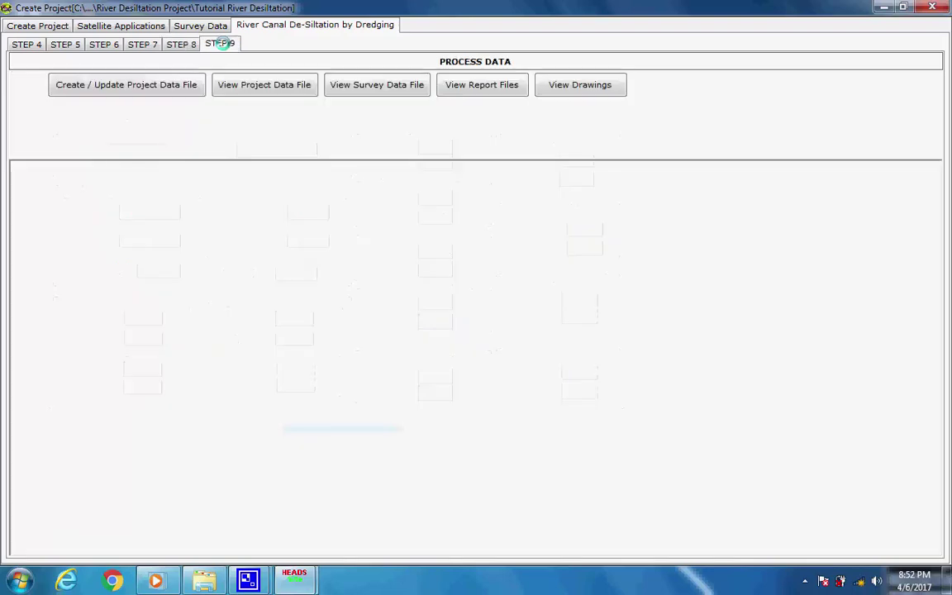
{"action": "left_click", "coordinate": [169, 85]}
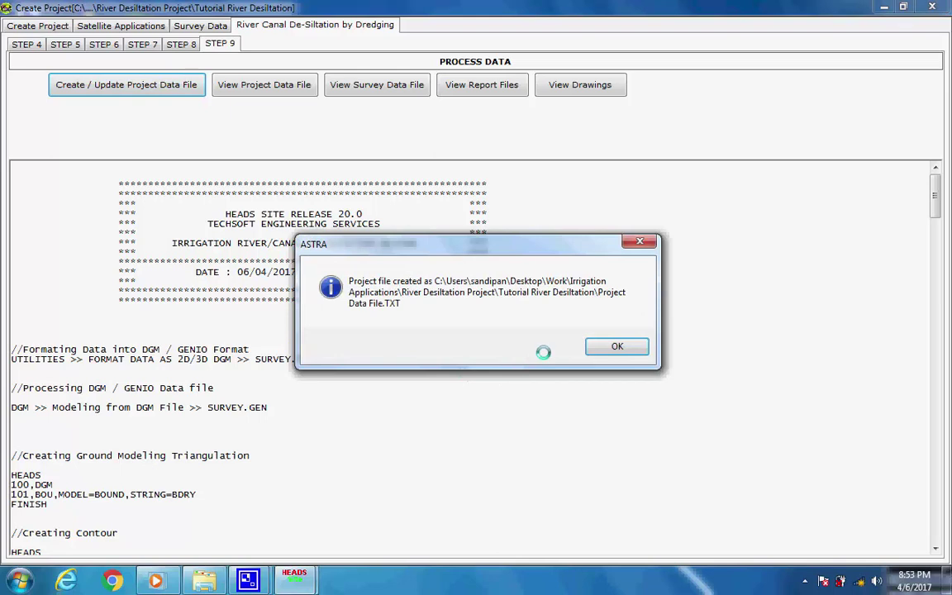
{"action": "left_click", "coordinate": [613, 346]}
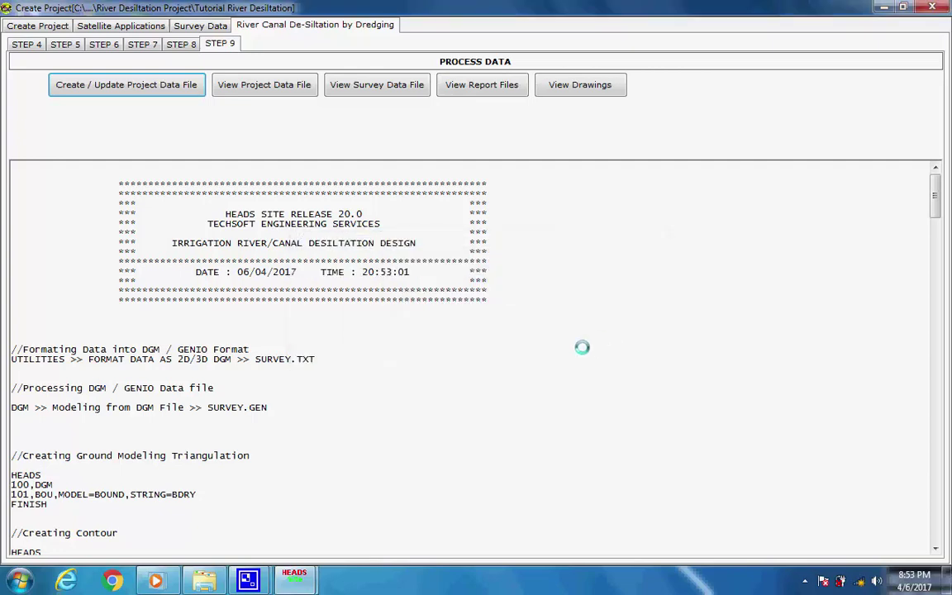
- Open the processed reports and review HALIGNMENT.REP and INTERFACEDSLOPES.REP
{"action": "left_click", "coordinate": [444, 78]}
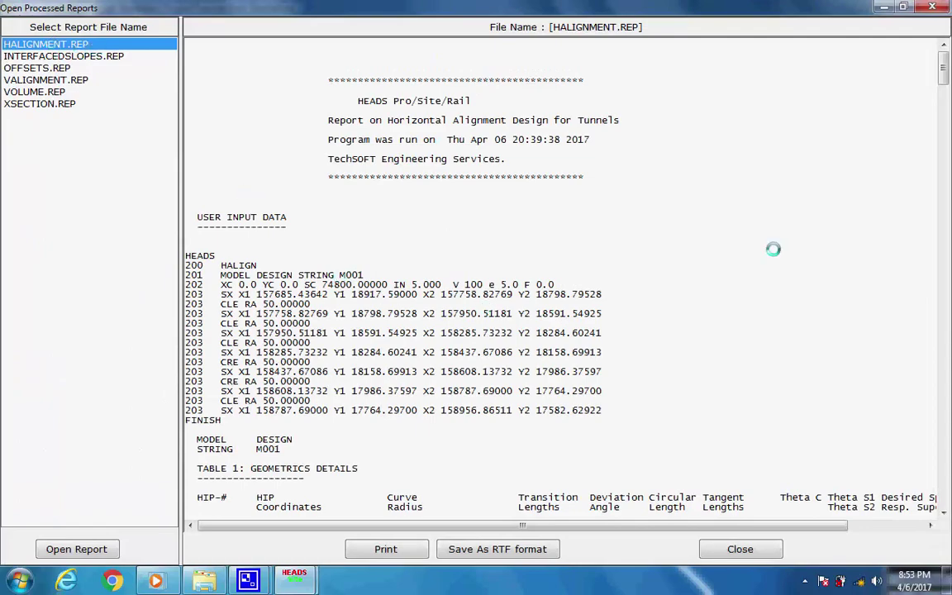
{"action": "mouse_move", "coordinate": [942, 68]}
{"action": "left_mouse_down"}
{"action": "mouse_move", "coordinate": [946, 496]}
{"action": "mouse_move", "coordinate": [943, 58]}
{"action": "left_mouse_up"}
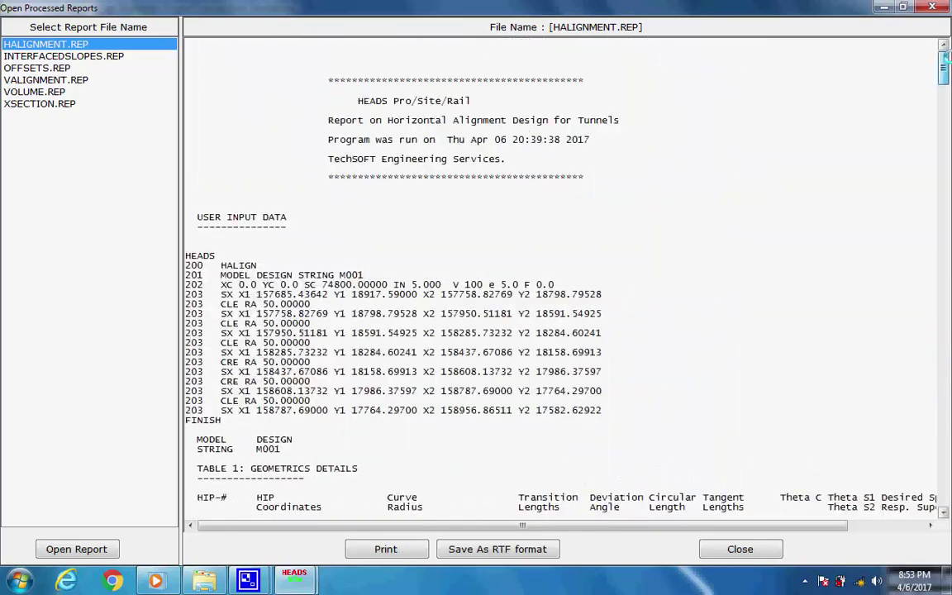
{"action": "left_click", "coordinate": [52, 55]}
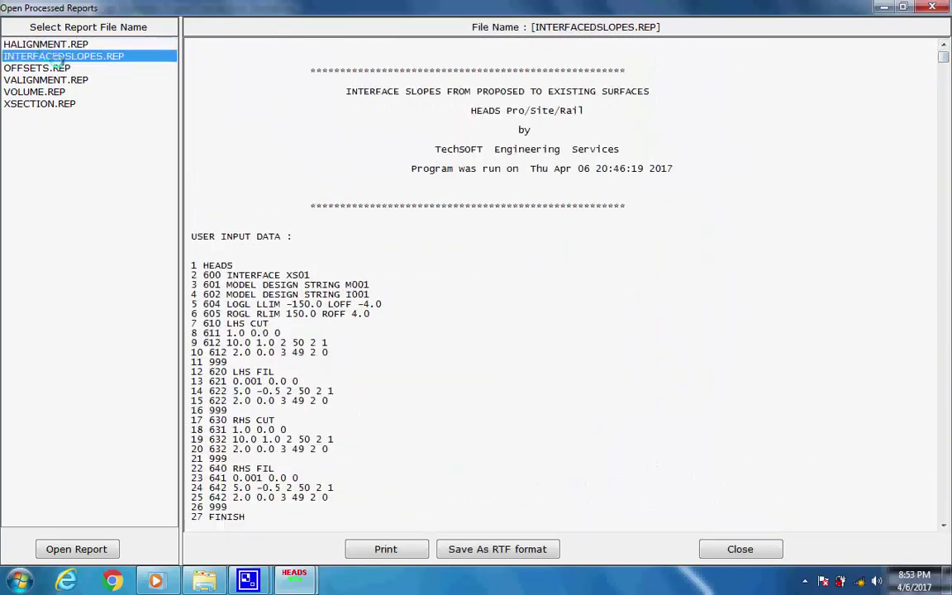
{"action": "mouse_move", "coordinate": [942, 56]}
{"action": "left_mouse_down"}
{"action": "mouse_move", "coordinate": [942, 84]}
{"action": "mouse_move", "coordinate": [943, 57]}
{"action": "left_mouse_up"}
- Review the vertical curve details and running chainage table in the VALIGNMENT.REP report
{"action": "left_click", "coordinate": [50, 79]}
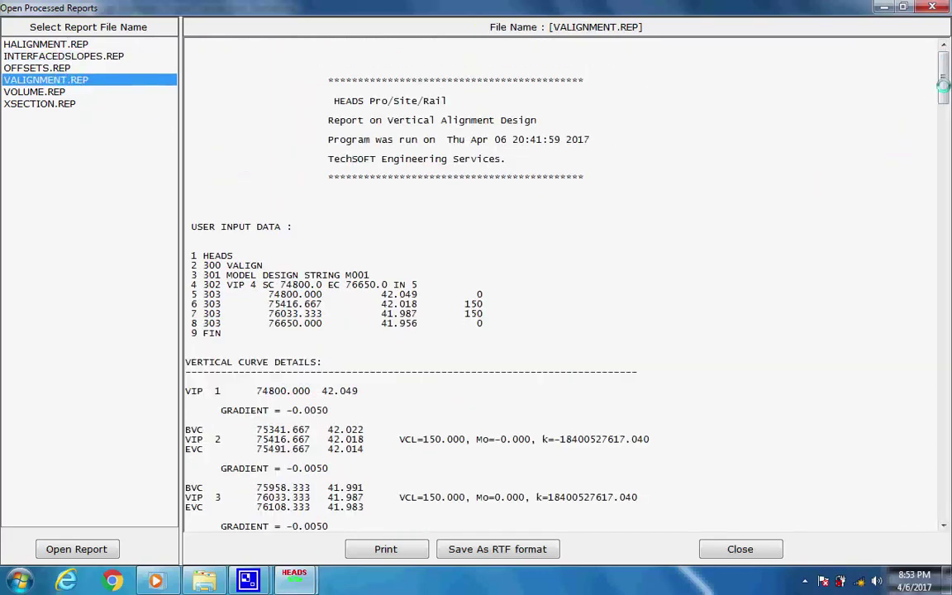
{"action": "left_click_drag", "start_coordinate": [943, 83], "coordinate": [943, 127]}
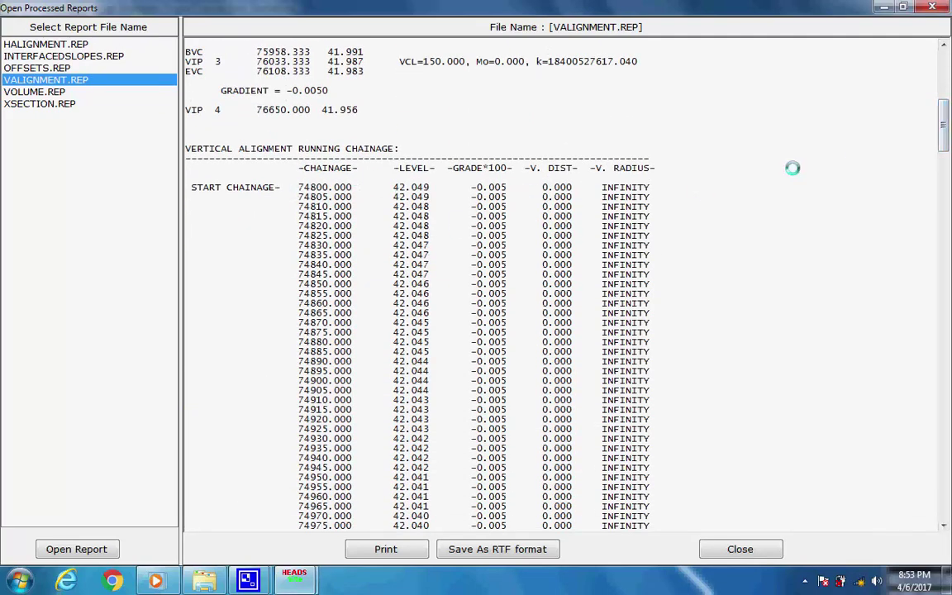
{"action": "left_click_drag", "start_coordinate": [943, 128], "coordinate": [945, 45]}
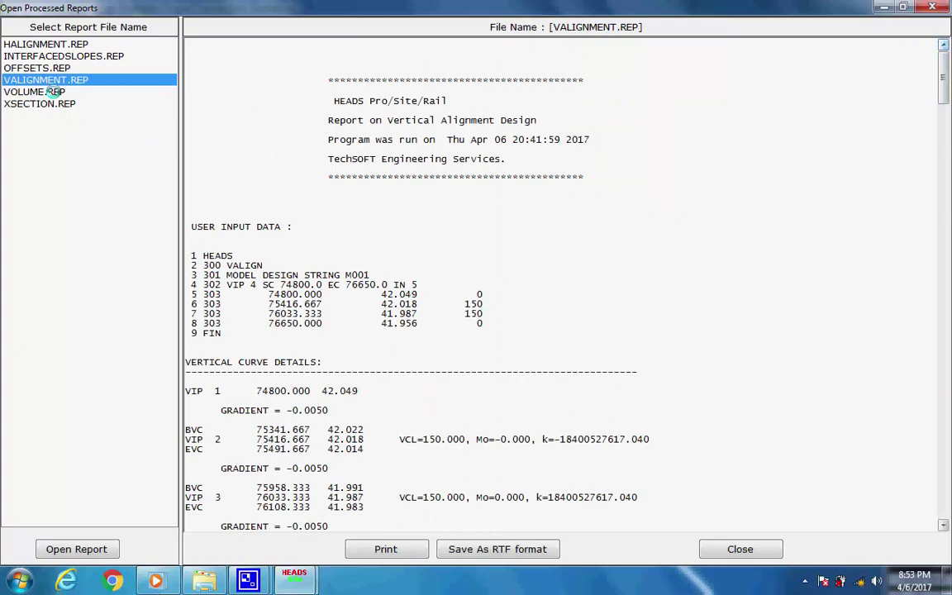
- Review the earthwork quantities in VOLUME.REP and the section data in XSECTION.REP, then close the reports
{"action": "left_click", "coordinate": [52, 92]}
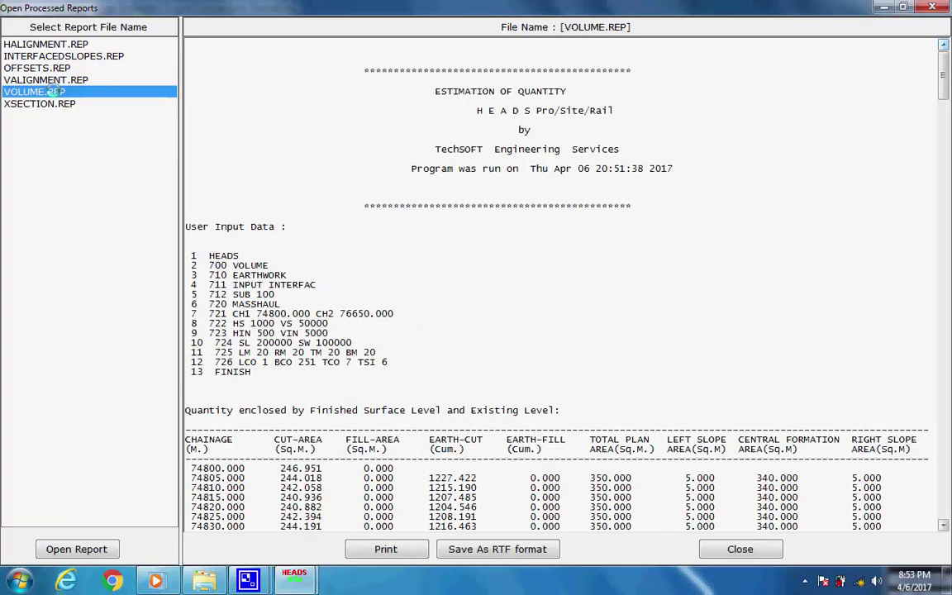
{"action": "left_click_drag", "start_coordinate": [942, 86], "coordinate": [946, 514]}
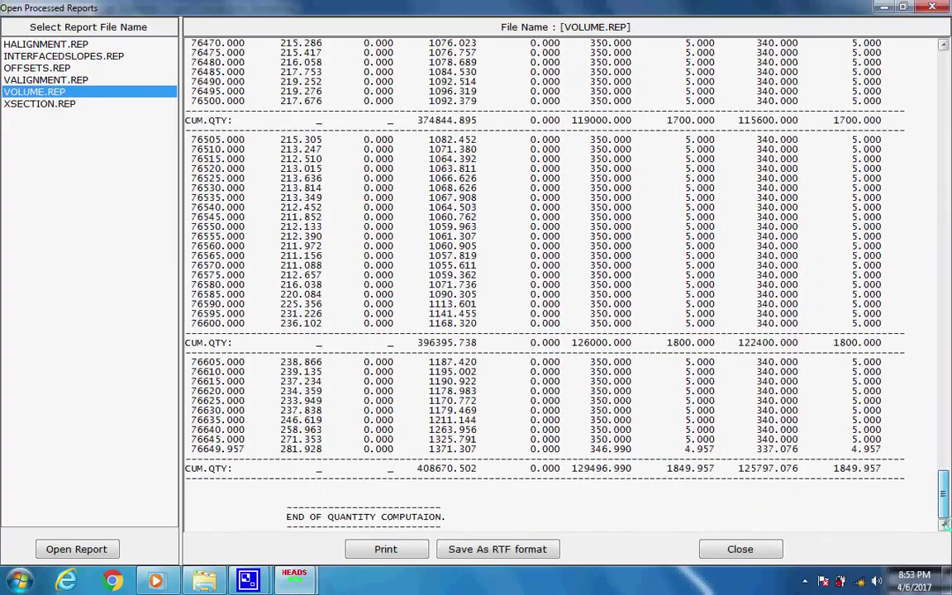
{"action": "left_click_drag", "start_coordinate": [946, 456], "coordinate": [942, 49]}
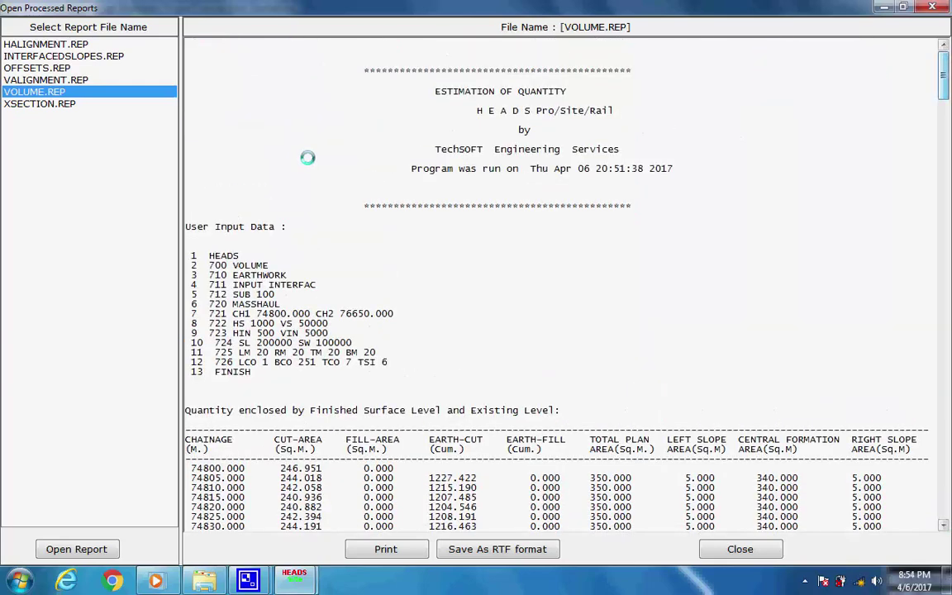
{"action": "left_click", "coordinate": [31, 102]}
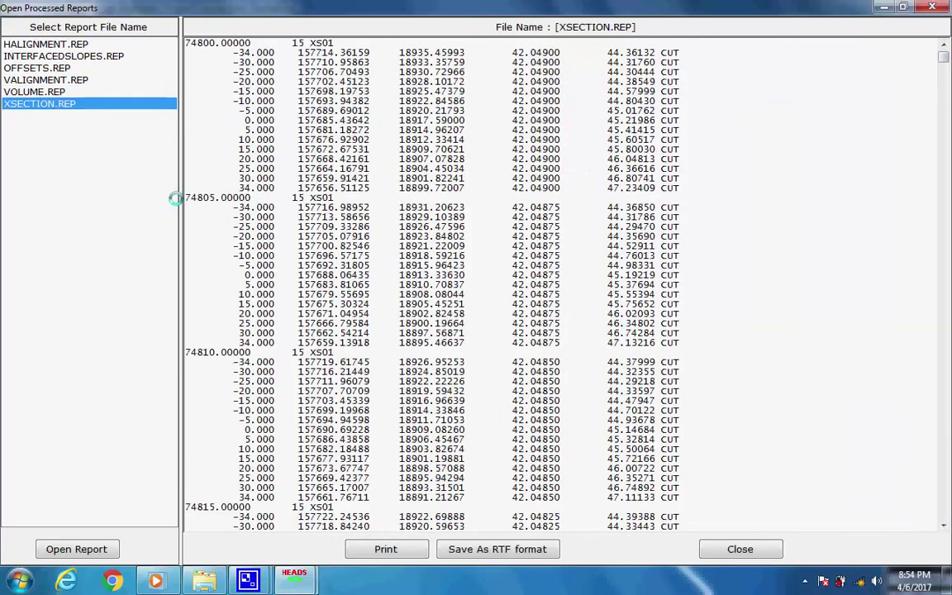
{"action": "left_click", "coordinate": [927, 7]}
- Open all the created design drawings in HEADS Viewer and inspect the level and chainage rows of LSEC1.DXF
{"action": "left_click", "coordinate": [553, 84]}
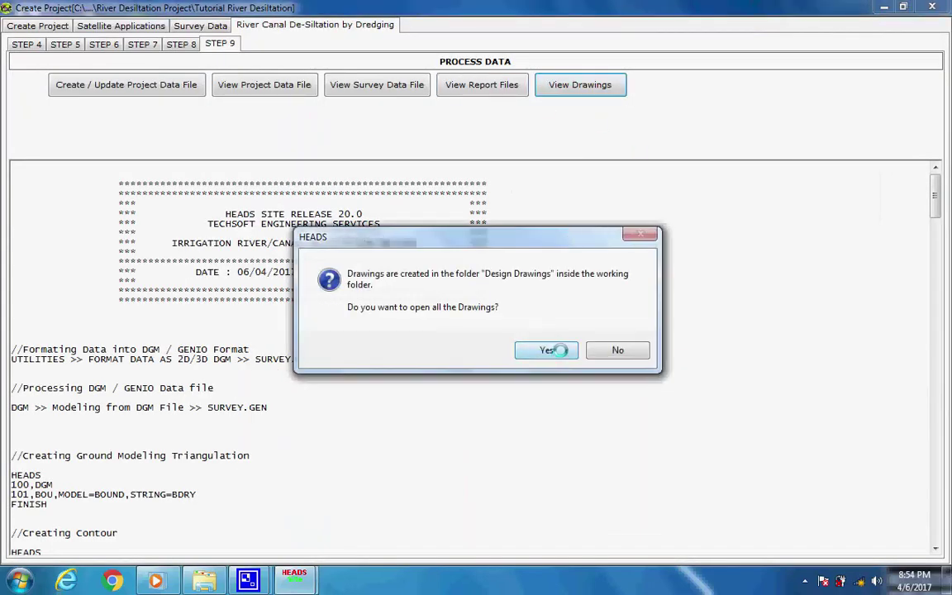
{"action": "left_click", "coordinate": [549, 350]}
{"action": "mouse_move", "coordinate": [248, 580]}
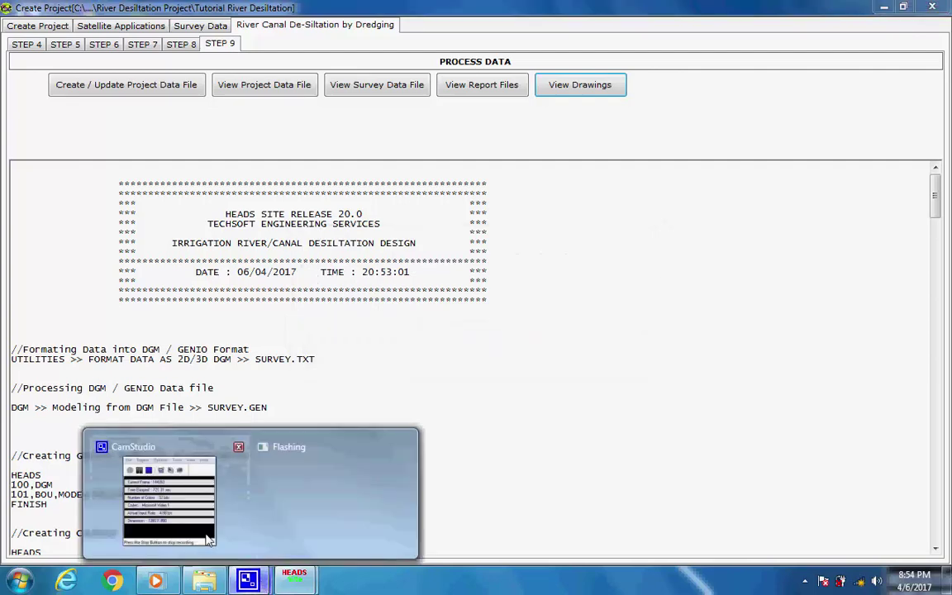
{"action": "left_click", "coordinate": [208, 538]}
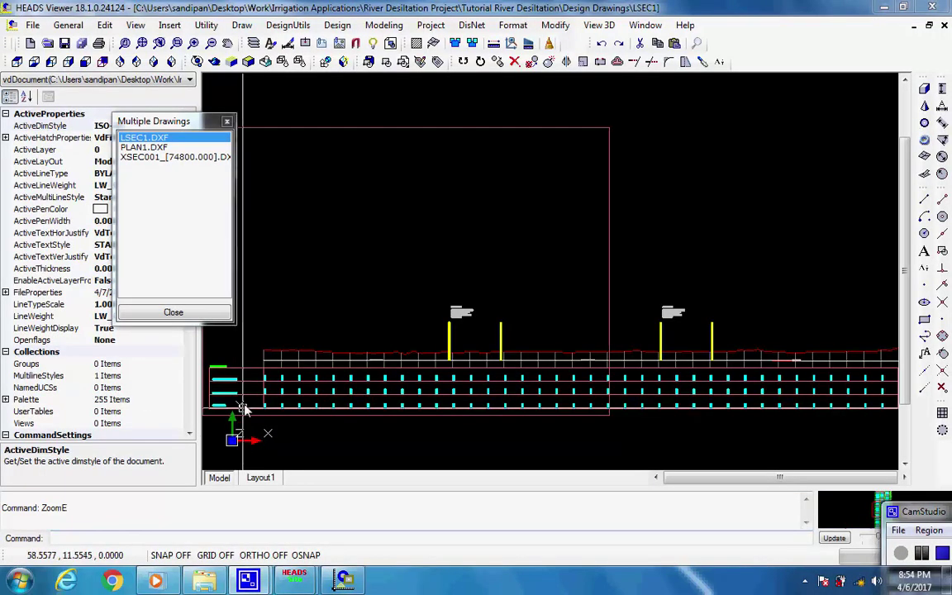
{"action": "mouse_move", "coordinate": [268, 375]}
{"action": "left_mouse_down"}
{"action": "mouse_move", "coordinate": [330, 364]}
{"action": "mouse_move", "coordinate": [300, 380]}
{"action": "mouse_move", "coordinate": [315, 270]}
{"action": "left_mouse_up"}
{"action": "scroll", "coordinate": [299, 380], "scroll_direction": "up", "scroll_amount": 5}
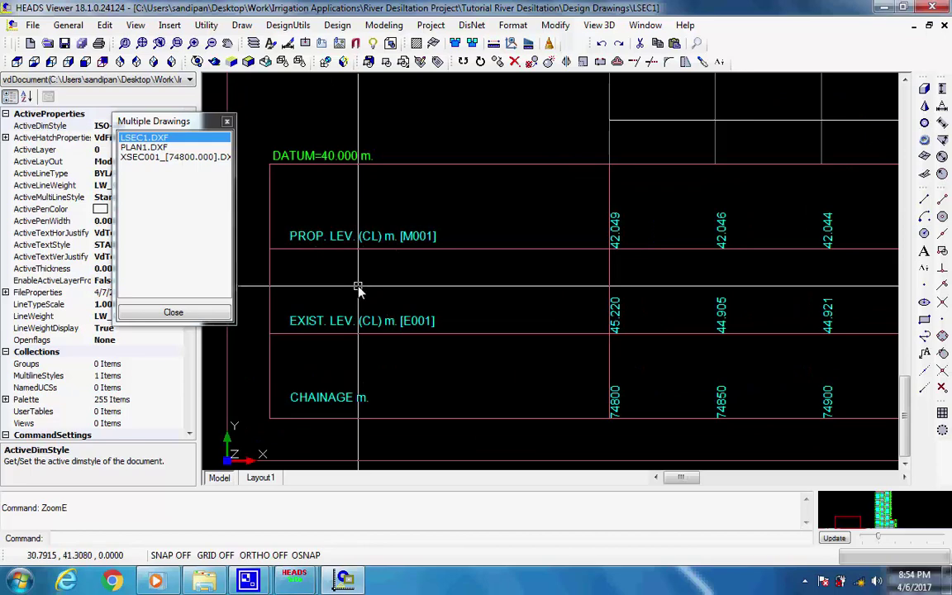
- Inspect the ground profile and vertical curve annotations along the longitudinal section in LSEC1.DXF
{"action": "scroll", "coordinate": [357, 290], "scroll_direction": "down", "scroll_amount": 3}
{"action": "scroll", "coordinate": [477, 275], "scroll_direction": "down", "scroll_amount": 3}
{"action": "scroll", "coordinate": [578, 281], "scroll_direction": "down", "scroll_amount": 1}
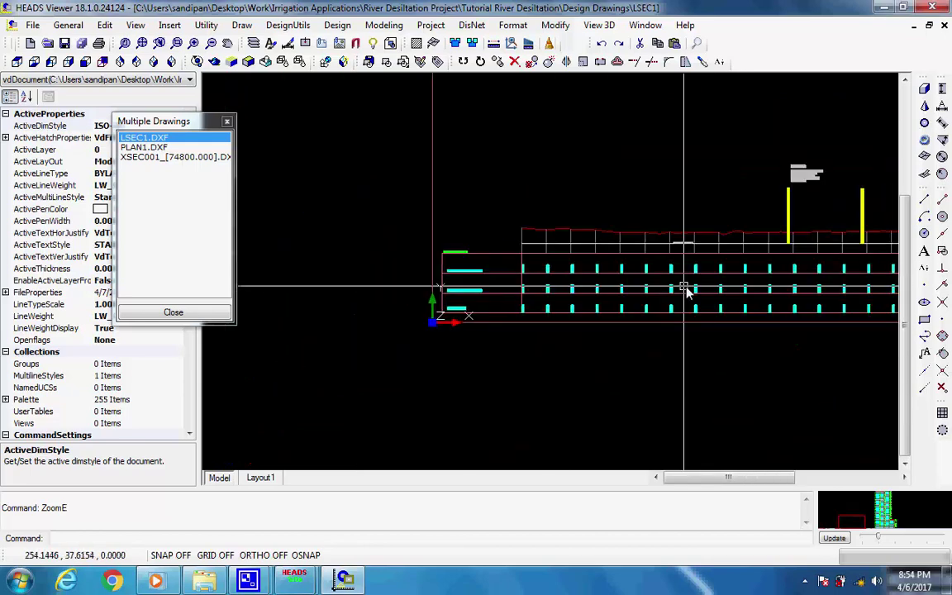
{"action": "scroll", "coordinate": [688, 234], "scroll_direction": "up", "scroll_amount": 2}
{"action": "scroll", "coordinate": [684, 215], "scroll_direction": "up", "scroll_amount": 1}
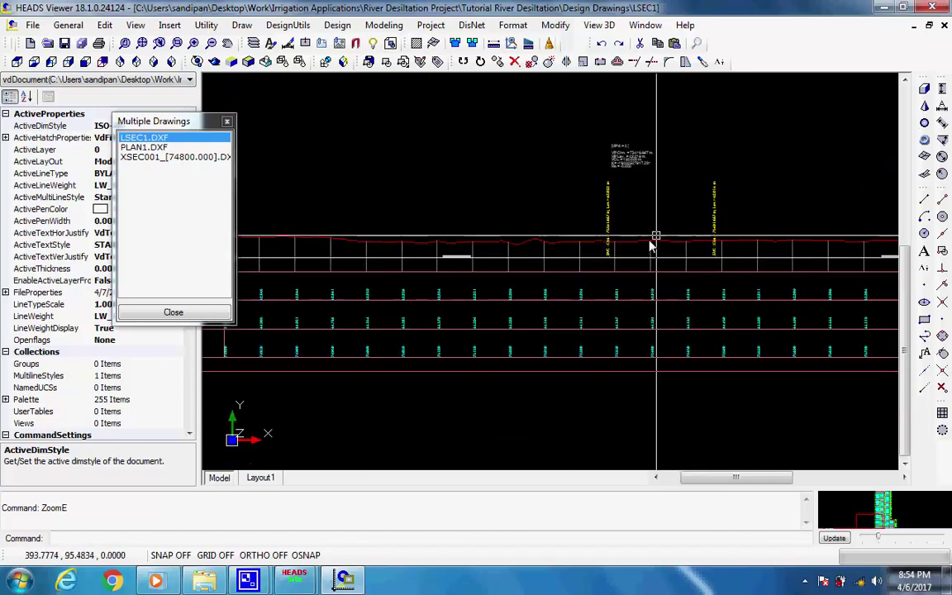
{"action": "scroll", "coordinate": [657, 223], "scroll_direction": "down", "scroll_amount": 3}
- Display the PLAN1.DXF drawing and examine the channel alignment strings and chainage labels in plan
{"action": "left_click", "coordinate": [145, 148]}
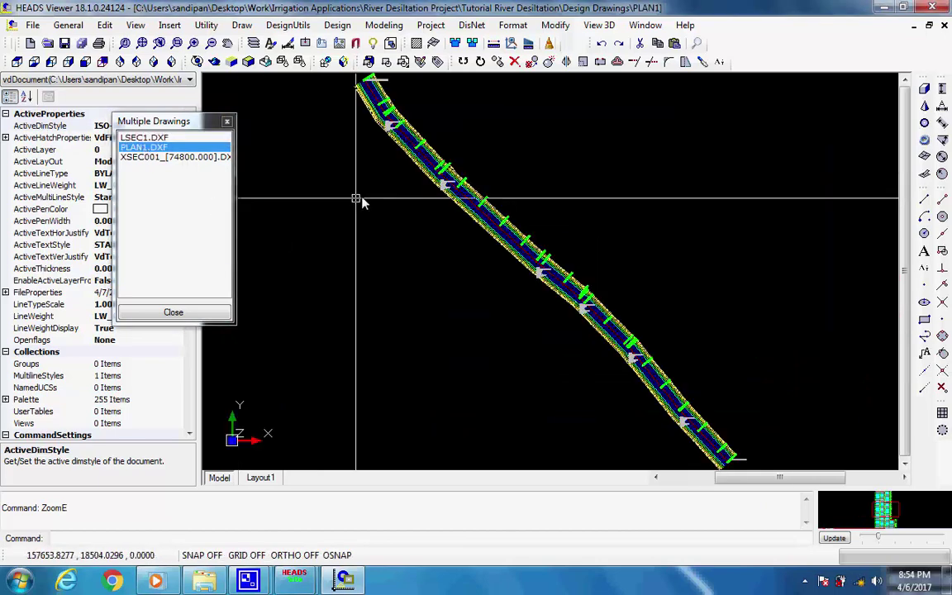
{"action": "left_click", "coordinate": [513, 299]}
{"action": "scroll", "coordinate": [487, 212], "scroll_direction": "up", "scroll_amount": 2}
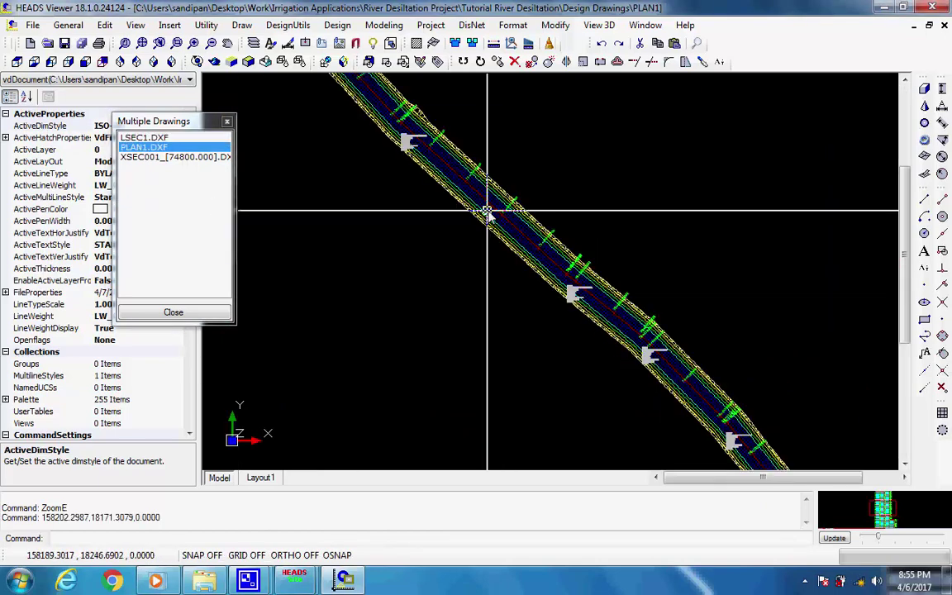
{"action": "scroll", "coordinate": [488, 211], "scroll_direction": "up", "scroll_amount": 2}
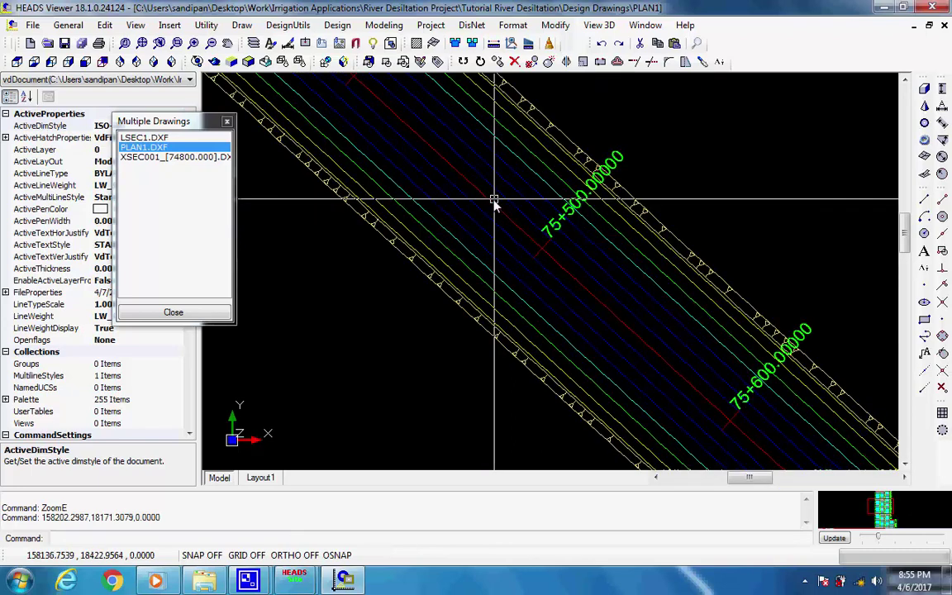
{"action": "scroll", "coordinate": [493, 201], "scroll_direction": "down", "scroll_amount": 2}
- Display the XSEC001_[74800.000].DXF drawing and examine the dredged channel profile of one cross-section in the second column
{"action": "double_click", "coordinate": [153, 159]}
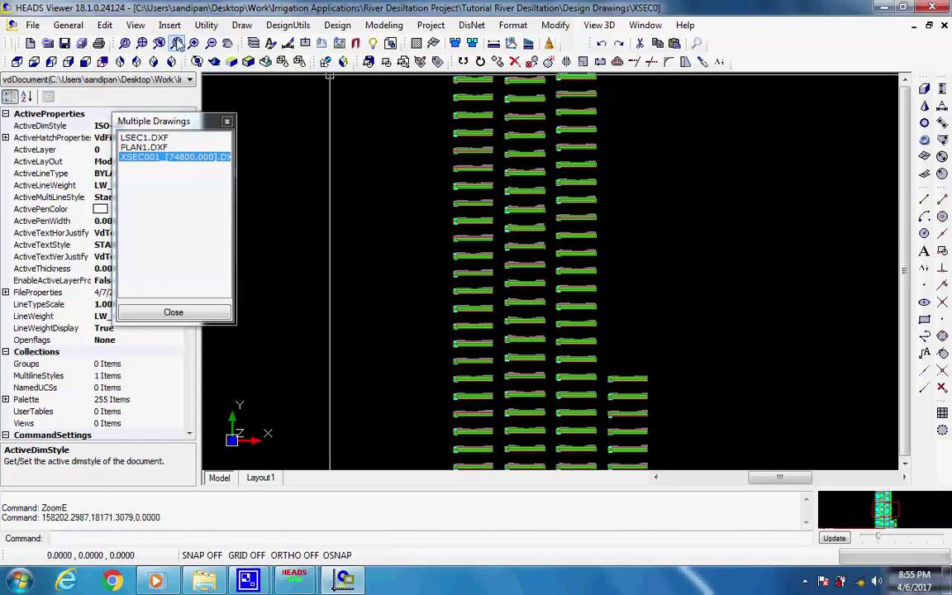
{"action": "left_click", "coordinate": [159, 43]}
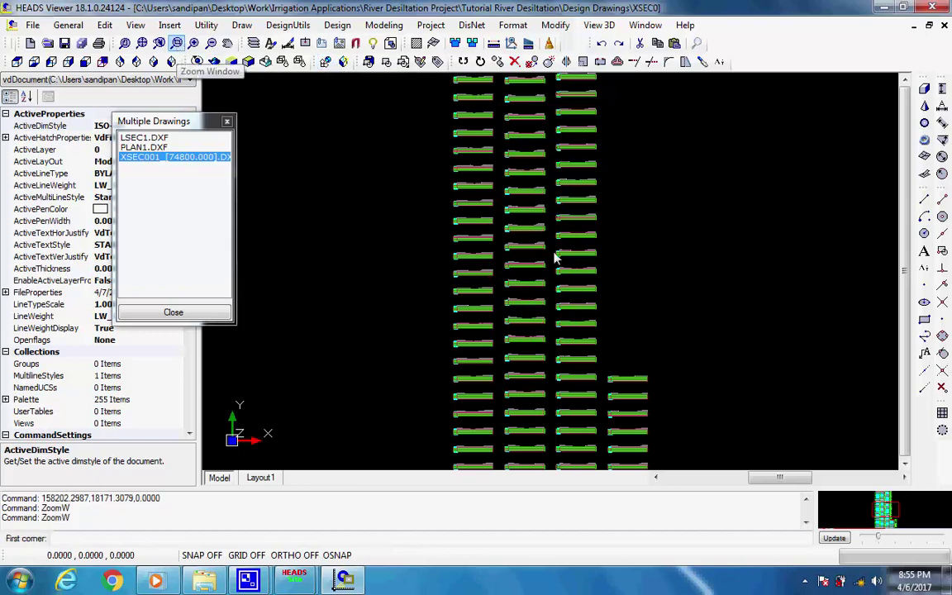
{"action": "left_click", "coordinate": [500, 261]}
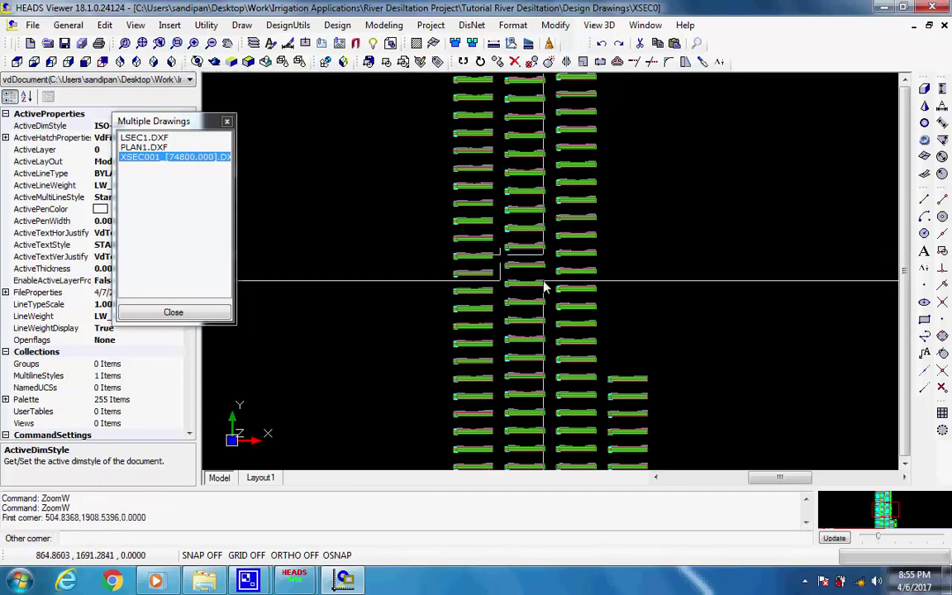
{"action": "left_click", "coordinate": [548, 273]}
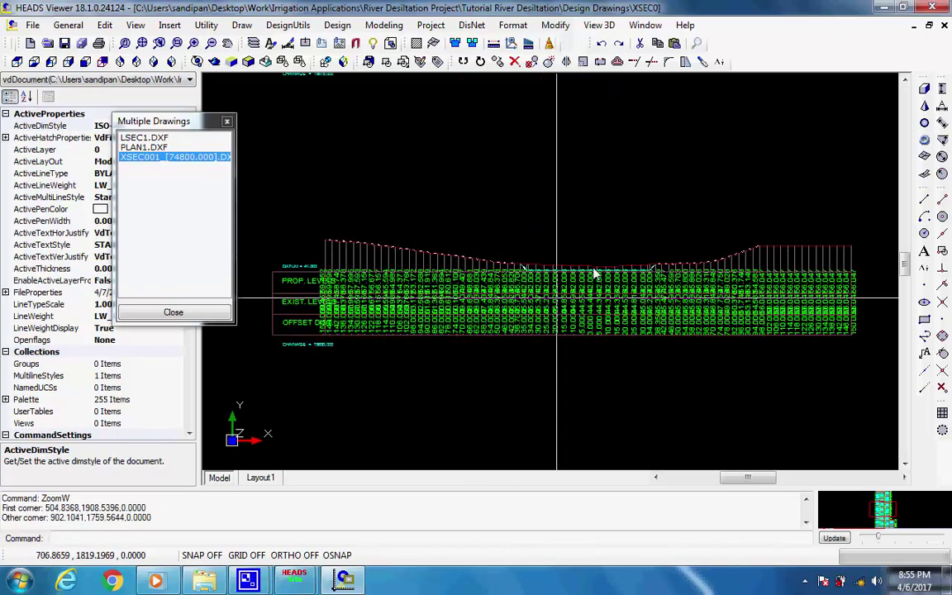
{"action": "scroll", "coordinate": [579, 248], "scroll_direction": "up", "scroll_amount": 4}
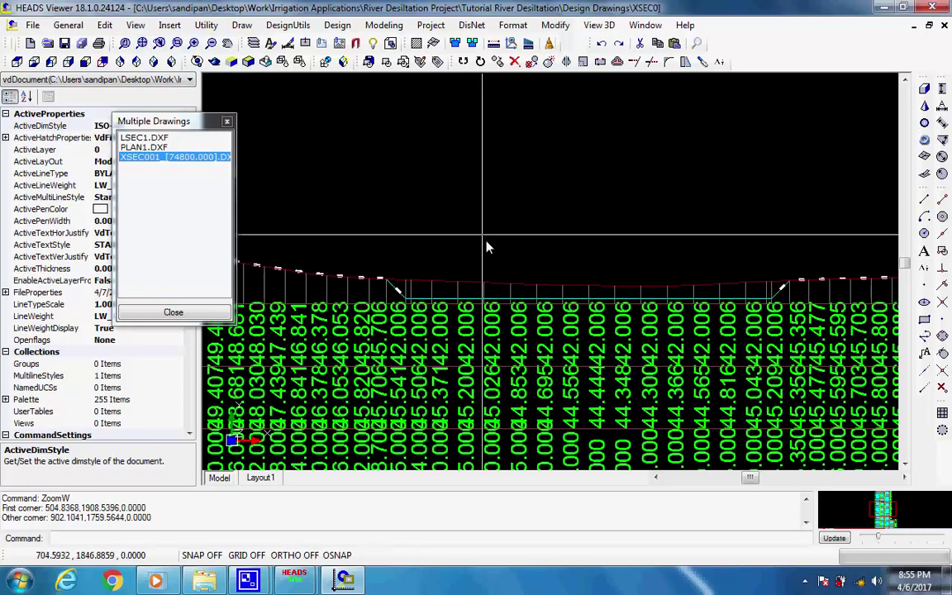
- Examine the channel bed and centreline levels of another cross-section in the same column of the cross-section drawing
{"action": "scroll", "coordinate": [497, 253], "scroll_direction": "down", "scroll_amount": 4}
{"action": "scroll", "coordinate": [496, 252], "scroll_direction": "down", "scroll_amount": 2}
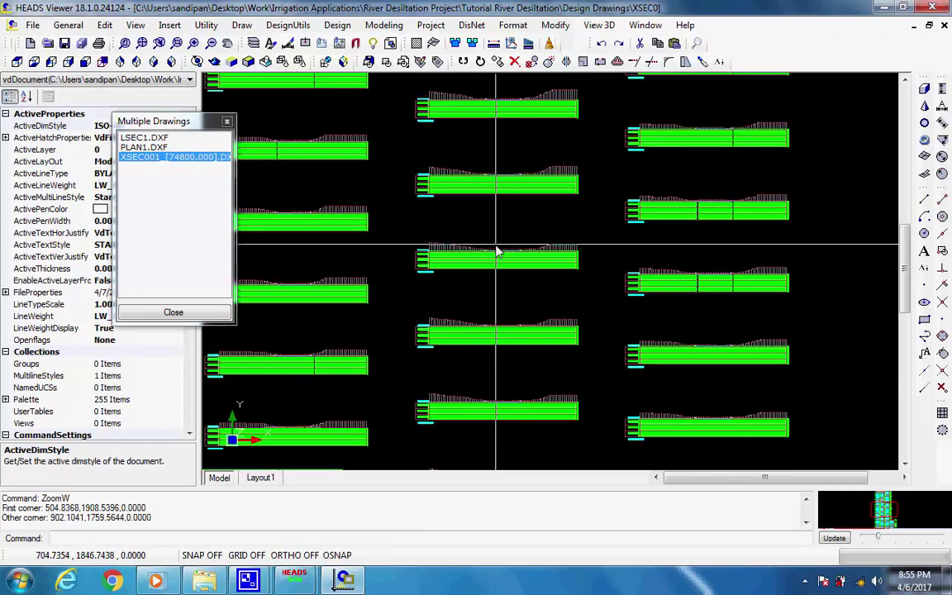
{"action": "scroll", "coordinate": [504, 360], "scroll_direction": "up", "scroll_amount": 5}
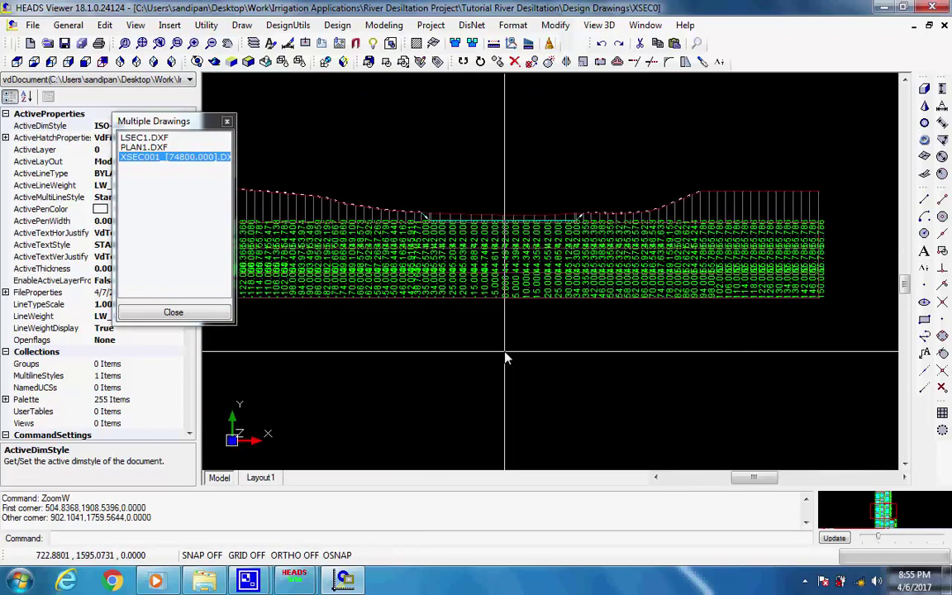
{"action": "scroll", "coordinate": [498, 215], "scroll_direction": "up", "scroll_amount": 2}
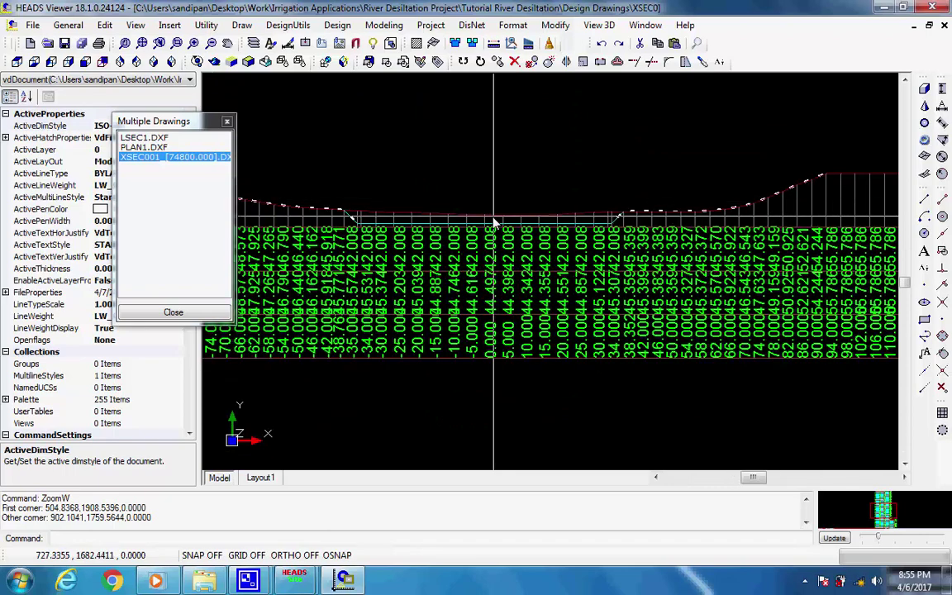
{"action": "scroll", "coordinate": [495, 219], "scroll_direction": "up", "scroll_amount": 2}
{"action": "left_click_drag", "start_coordinate": [490, 296], "coordinate": [518, 304]}
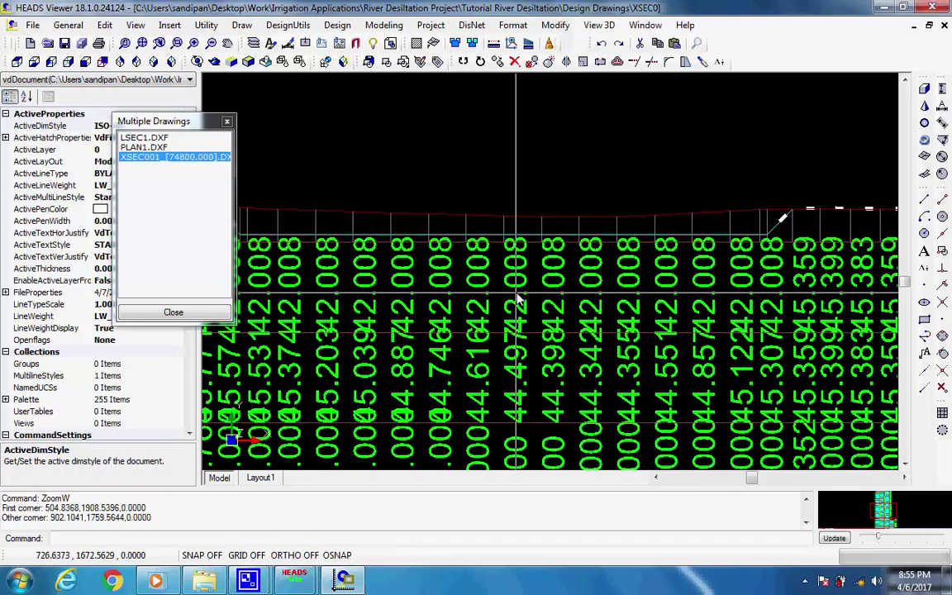
{"action": "scroll", "coordinate": [511, 265], "scroll_direction": "down", "scroll_amount": 3}
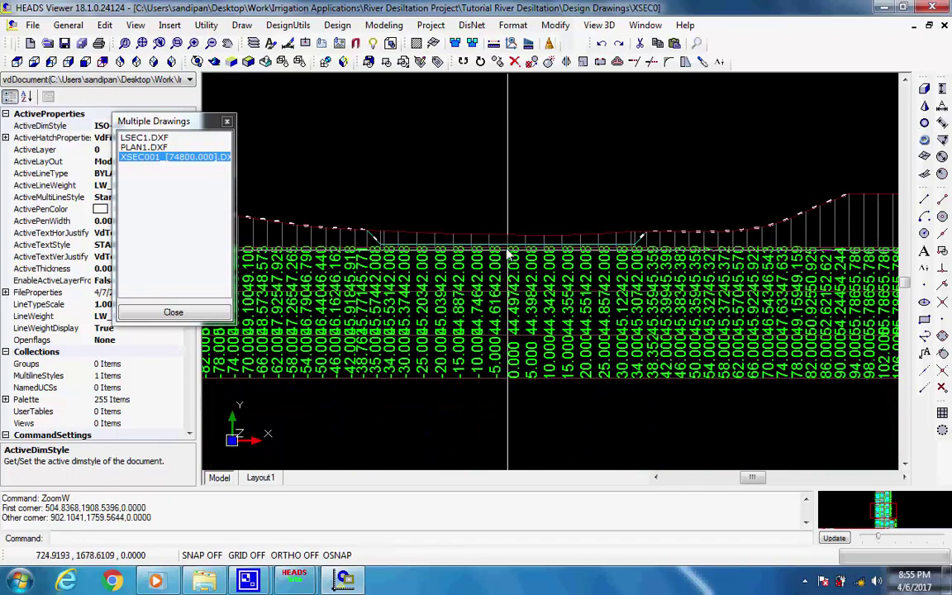
- Examine the proposed level, existing level and offset distance rows of the chainage 75625 cross-section, and return to the full drawing extents
{"action": "scroll", "coordinate": [503, 253], "scroll_direction": "down", "scroll_amount": 5}
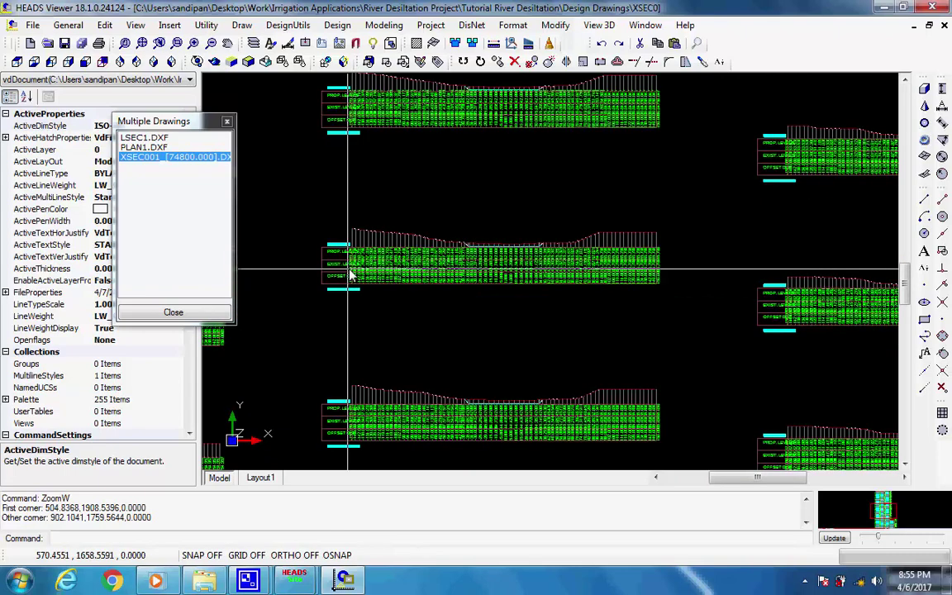
{"action": "scroll", "coordinate": [421, 272], "scroll_direction": "up", "scroll_amount": 6}
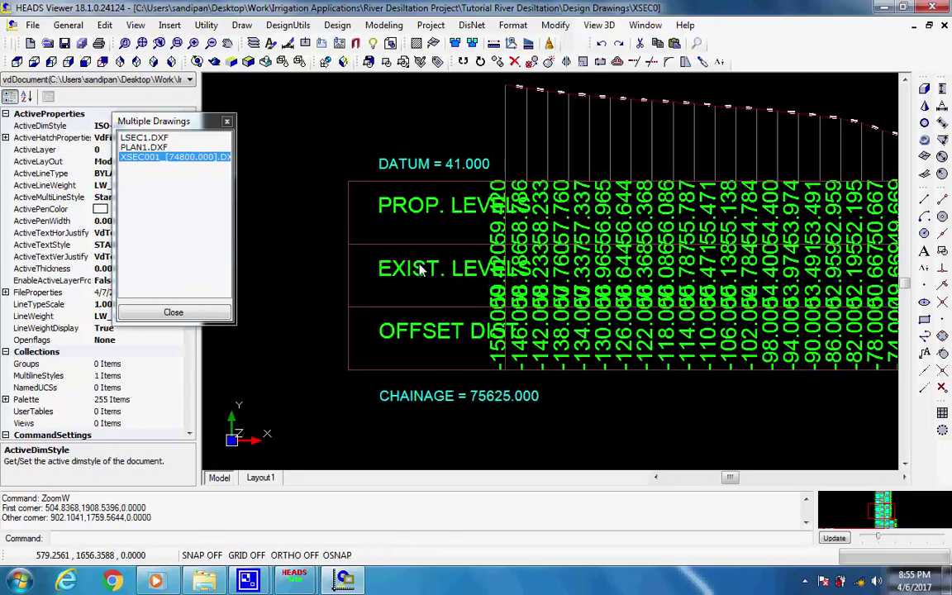
{"action": "scroll", "coordinate": [446, 228], "scroll_direction": "up", "scroll_amount": 2}
{"action": "scroll", "coordinate": [448, 229], "scroll_direction": "down", "scroll_amount": 1}
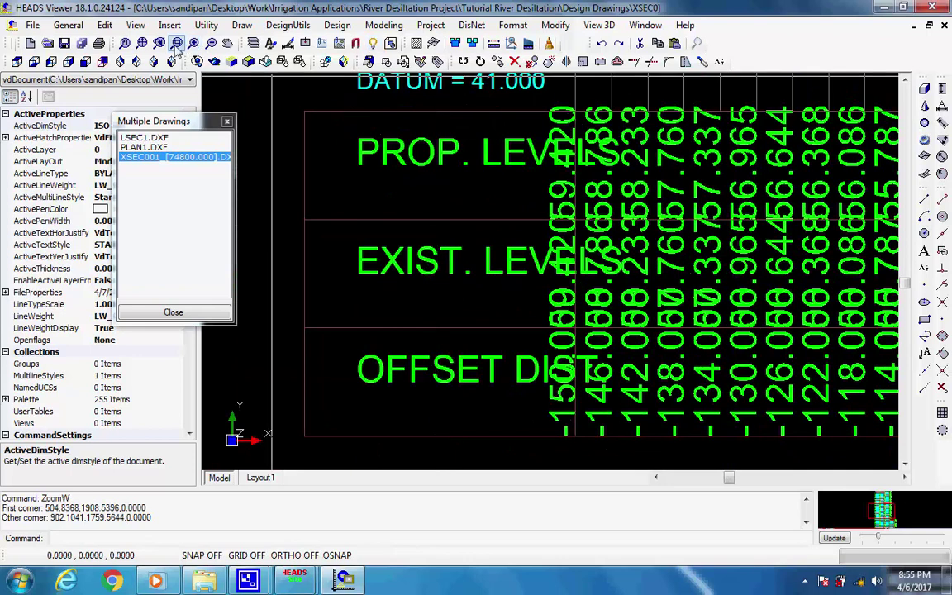
{"action": "left_click", "coordinate": [143, 44]}
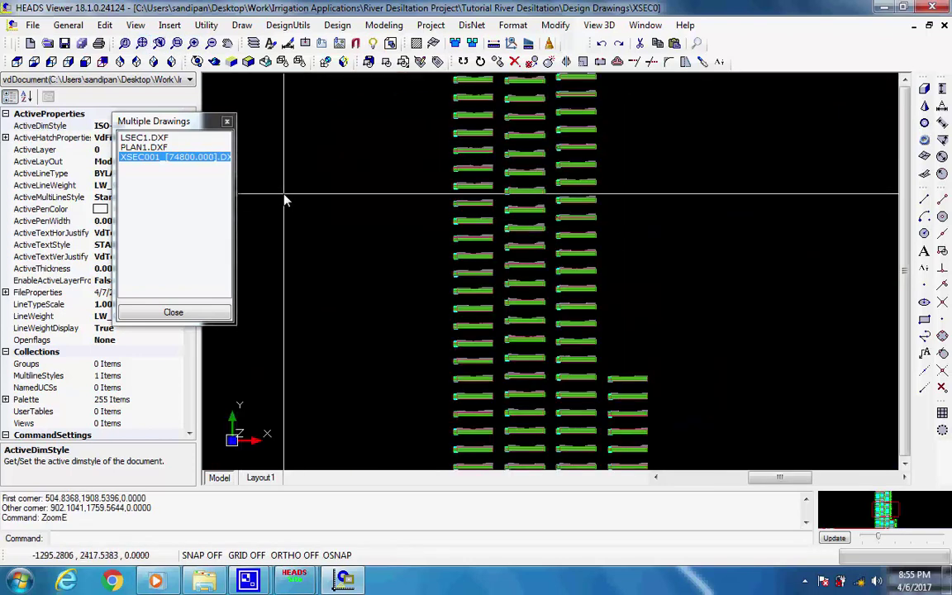
- Review the file formats available for saving the cross-section drawing under another type, and leave without saving
{"action": "left_click", "coordinate": [33, 27]}
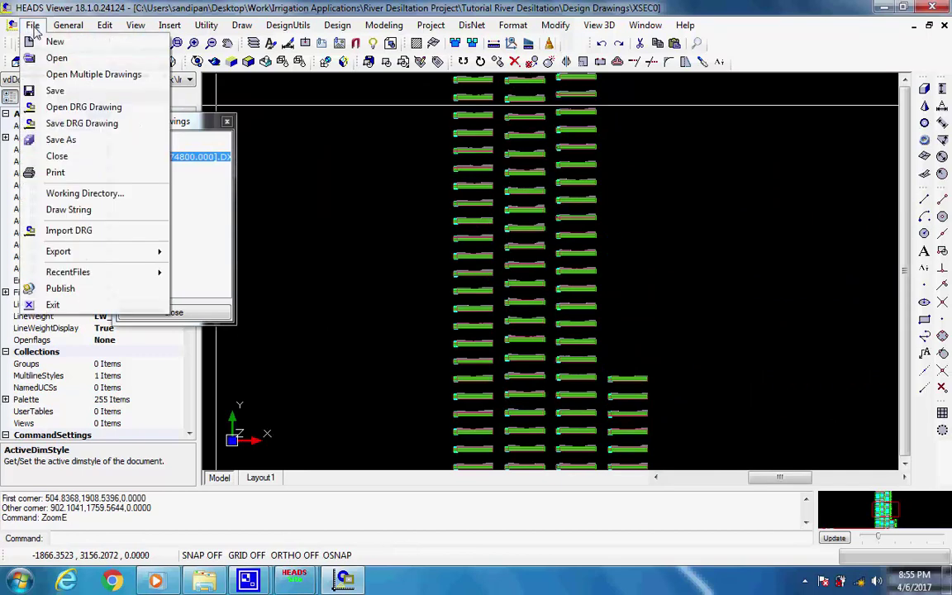
{"action": "left_click", "coordinate": [168, 186]}
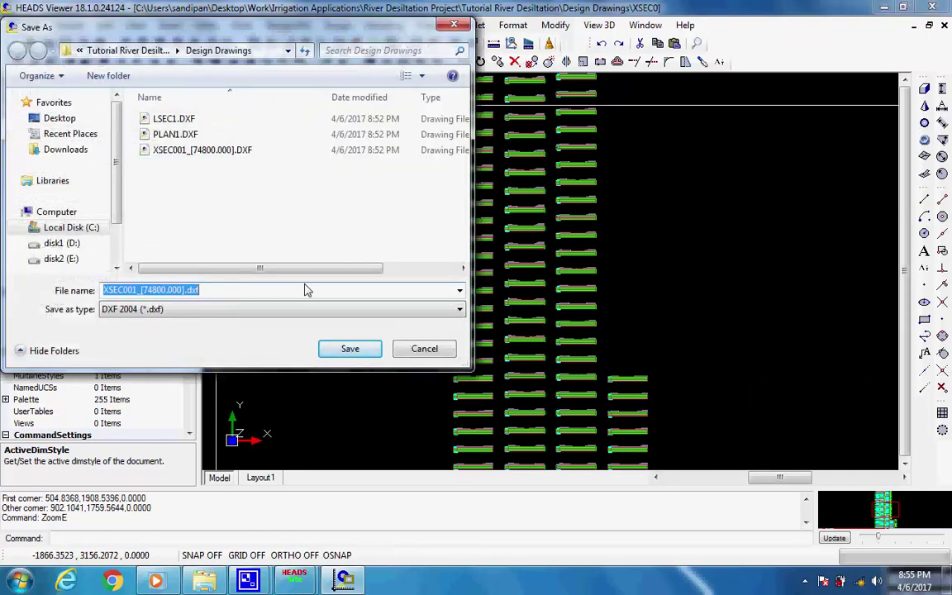
{"action": "left_click", "coordinate": [460, 309]}
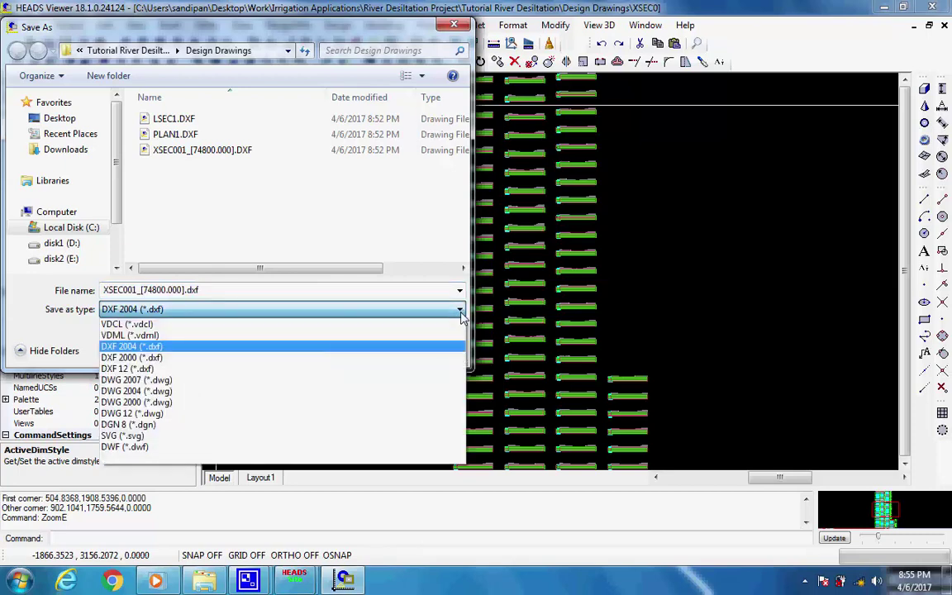
{"action": "left_click", "coordinate": [460, 315]}
{"action": "left_click", "coordinate": [399, 347]}
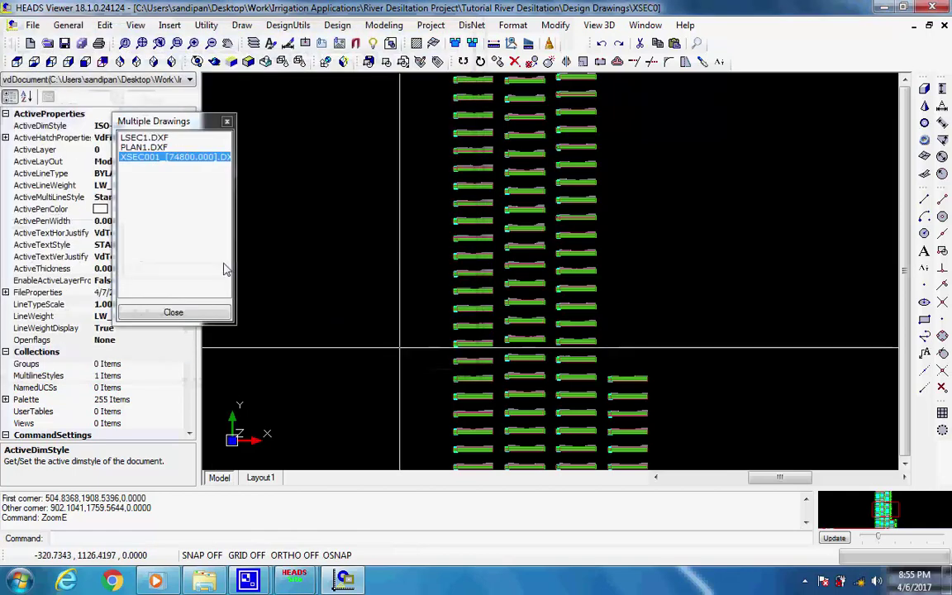
- Close the set of drawings without saving them, and close the project window, saving the project data file
{"action": "left_click", "coordinate": [204, 314]}
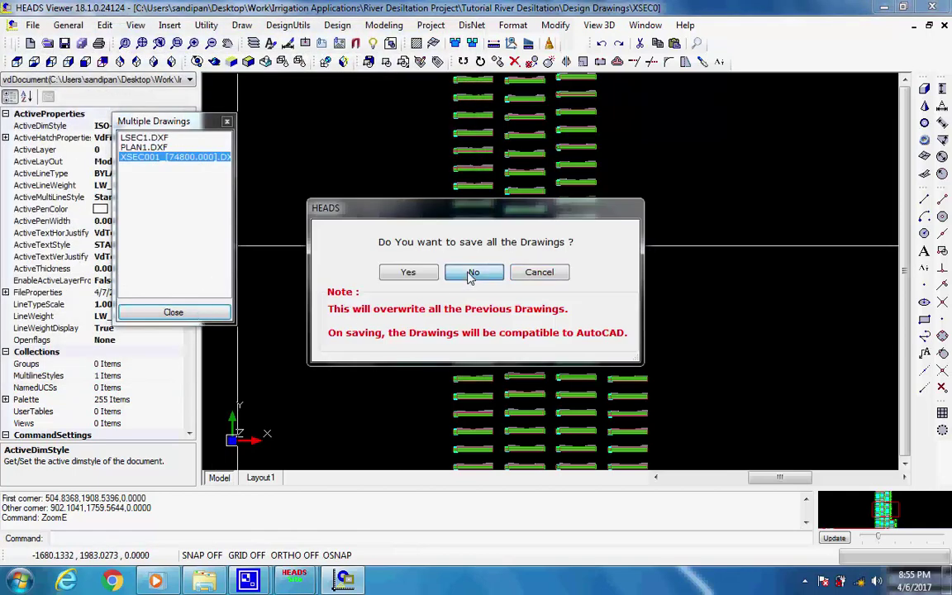
{"action": "left_click", "coordinate": [470, 274]}
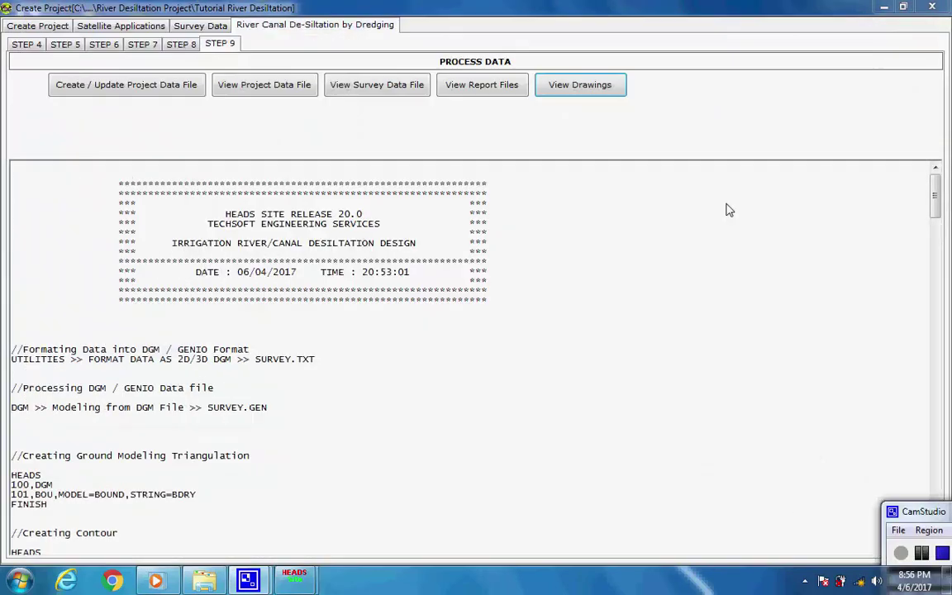
{"action": "left_click", "coordinate": [933, 8]}
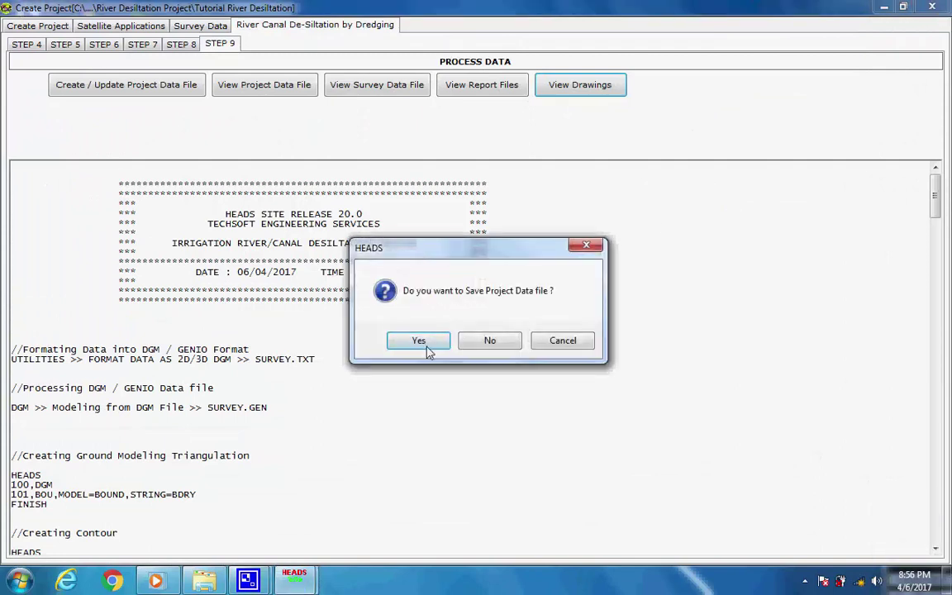
{"action": "left_click", "coordinate": [428, 348]}
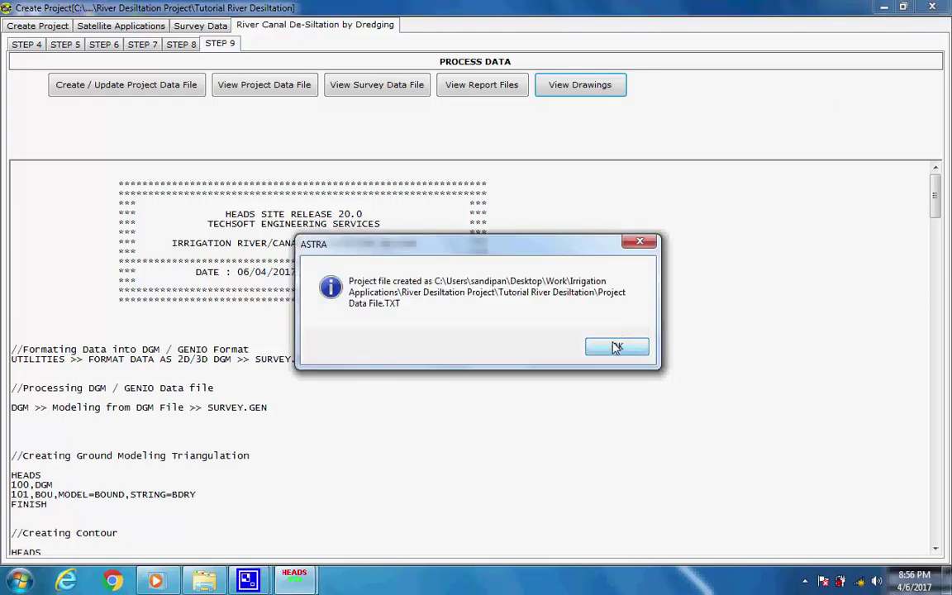
{"action": "left_click", "coordinate": [616, 347]}
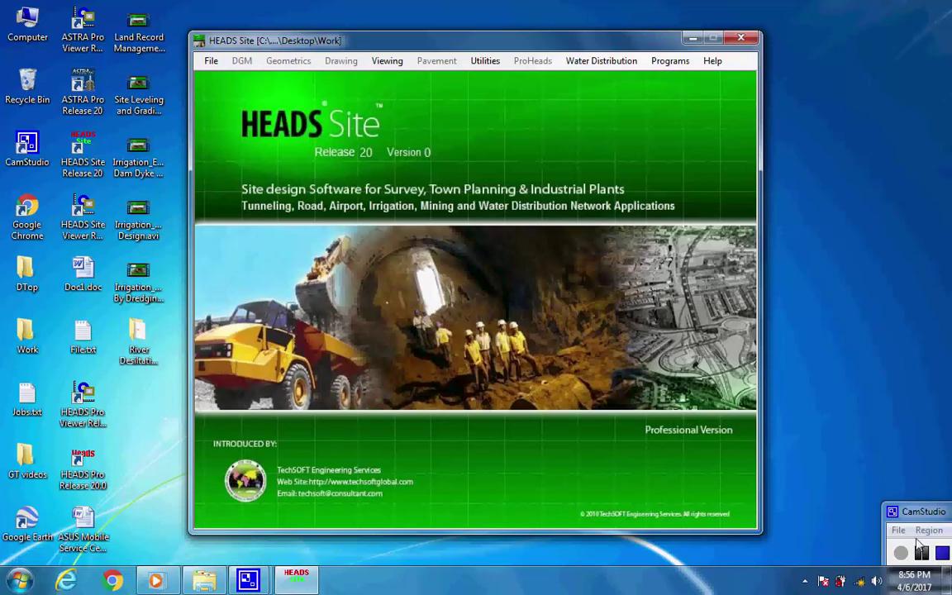